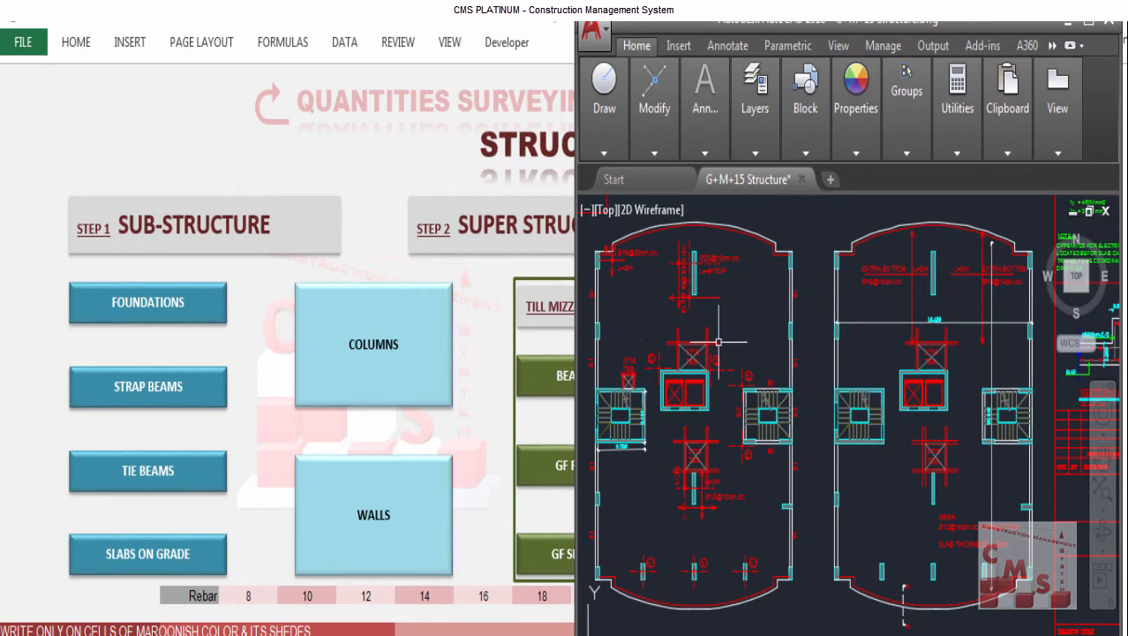
# Examine the slab plan's title block in the G+M+15 Structure drawing to identify which floors it covers.
pyautogui.scroll(-2, 782, 376)
pyautogui.scroll(4, 953, 573)
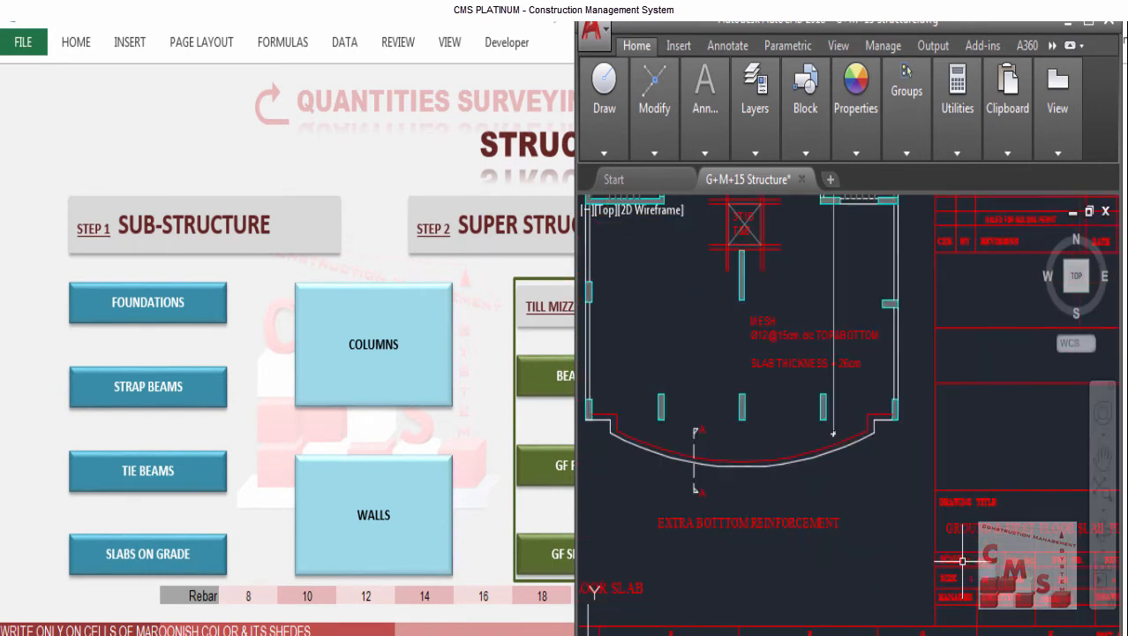
pyautogui.scroll(-2, 956, 531)
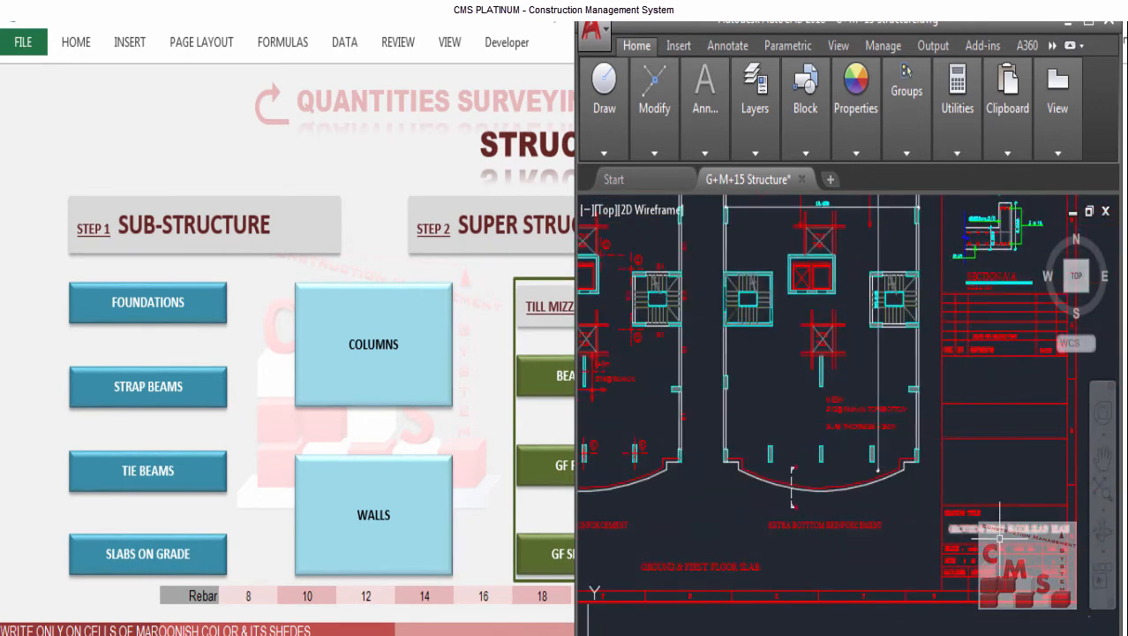
pyautogui.scroll(4, 962, 534)
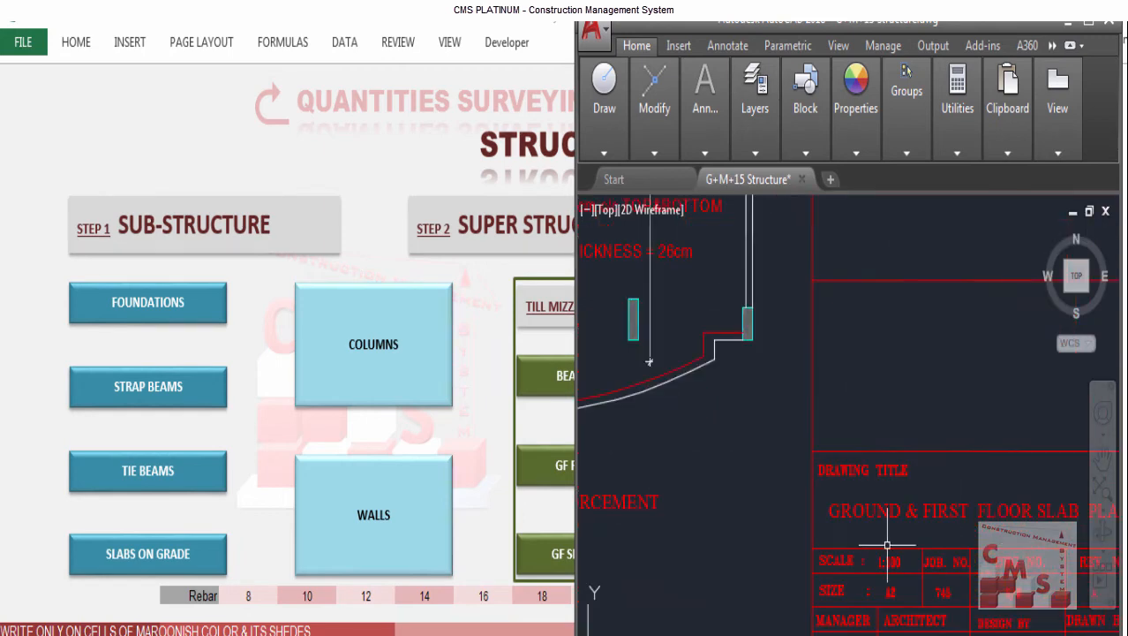
pyautogui.scroll(-2, 959, 536)
pyautogui.scroll(-2, 960, 537)
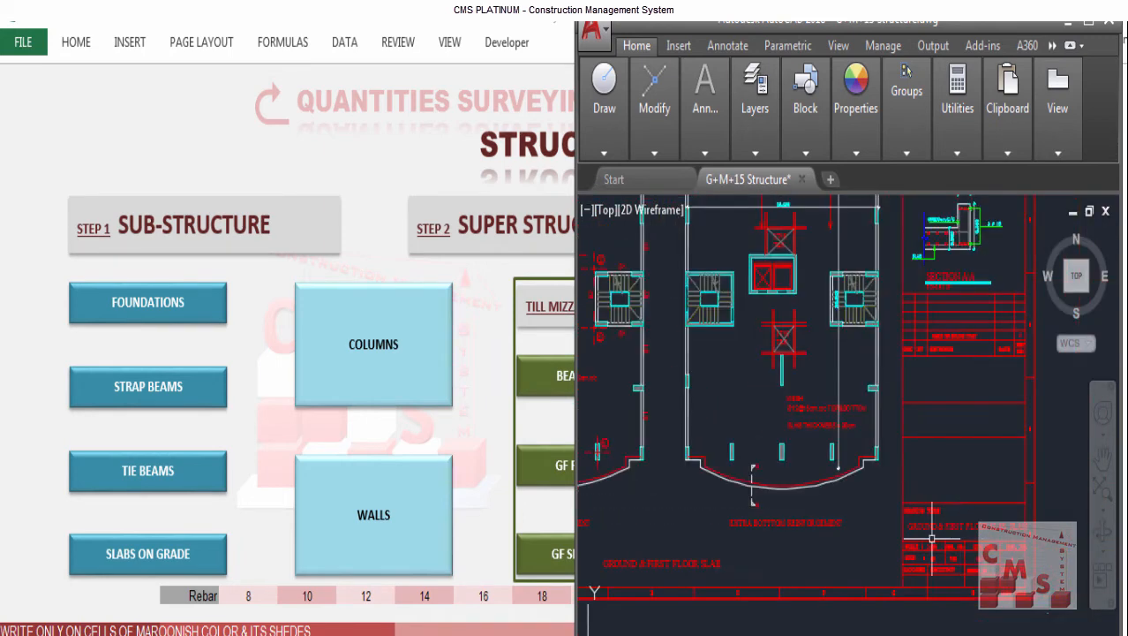
pyautogui.scroll(4, 922, 543)
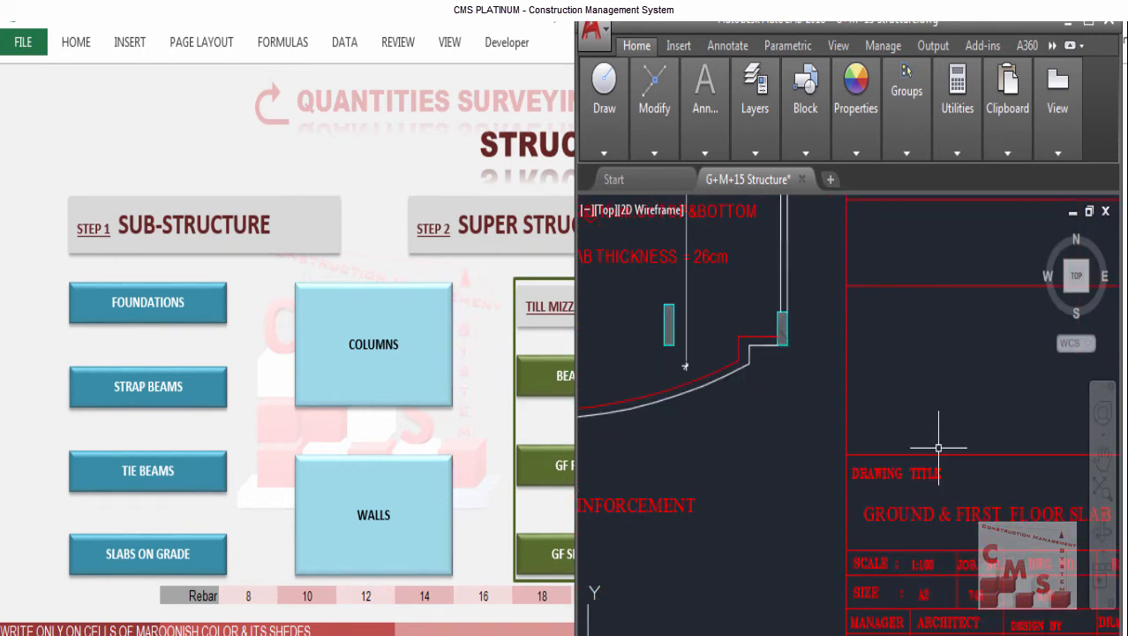
pyautogui.scroll(-4, 956, 549)
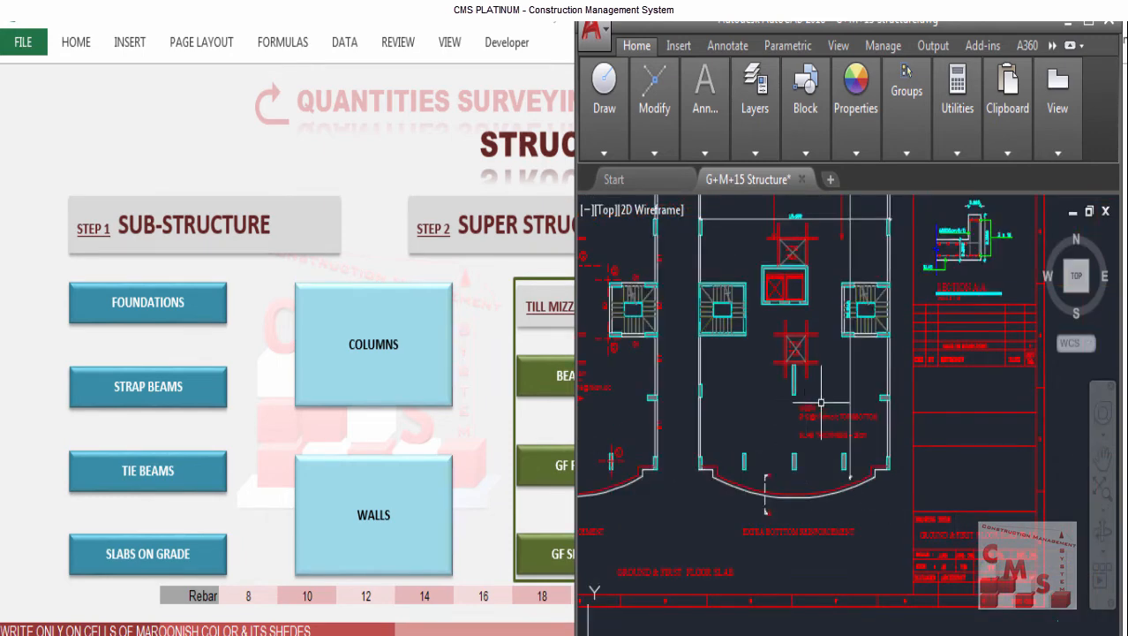
pyautogui.moveTo(821, 402)
pyautogui.mouseDown()
pyautogui.moveTo(927, 556)
pyautogui.moveTo(973, 507)
pyautogui.mouseUp()
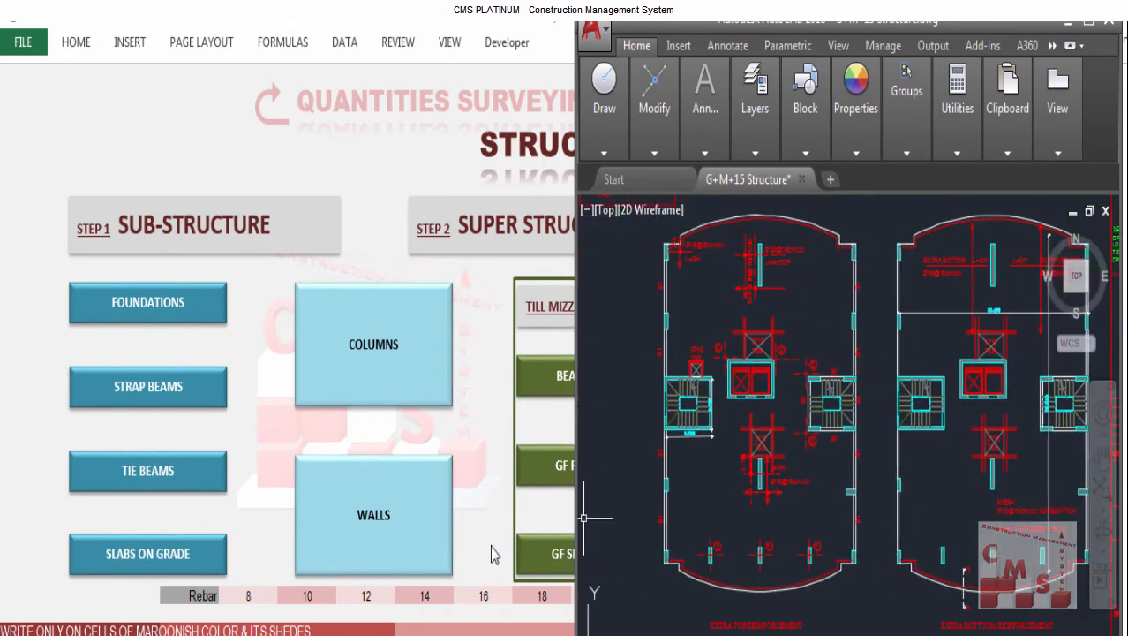
# Examine the beam labels along the slab edges and around the stairs on the extra top reinforcement plan.
pyautogui.scroll(2, 857, 297)
pyautogui.scroll(3, 873, 294)
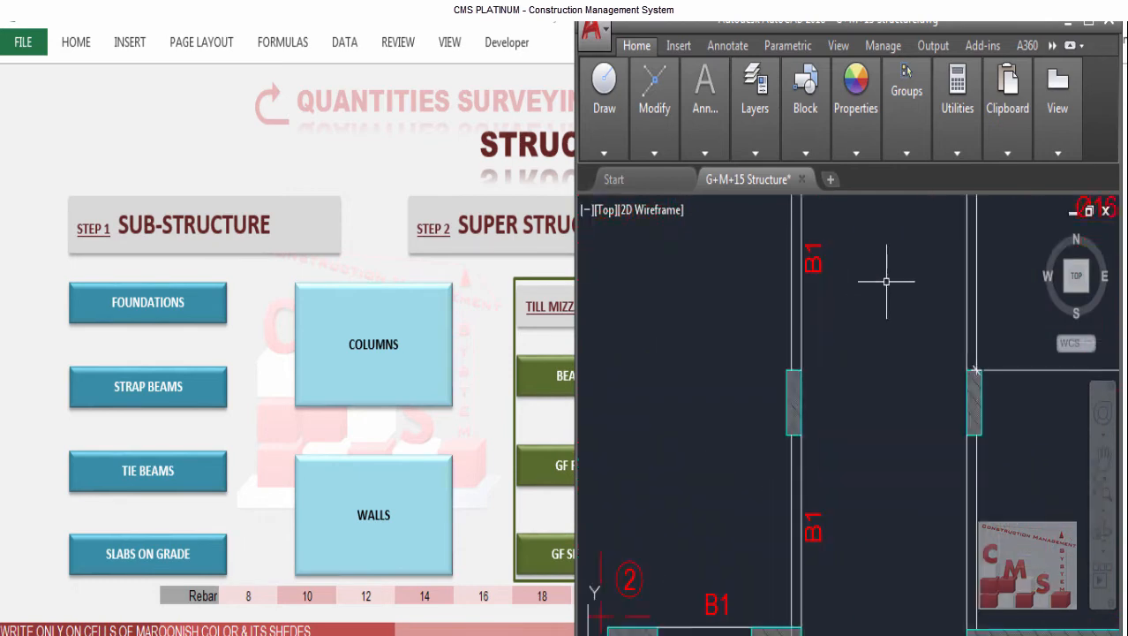
pyautogui.scroll(-3, 861, 305)
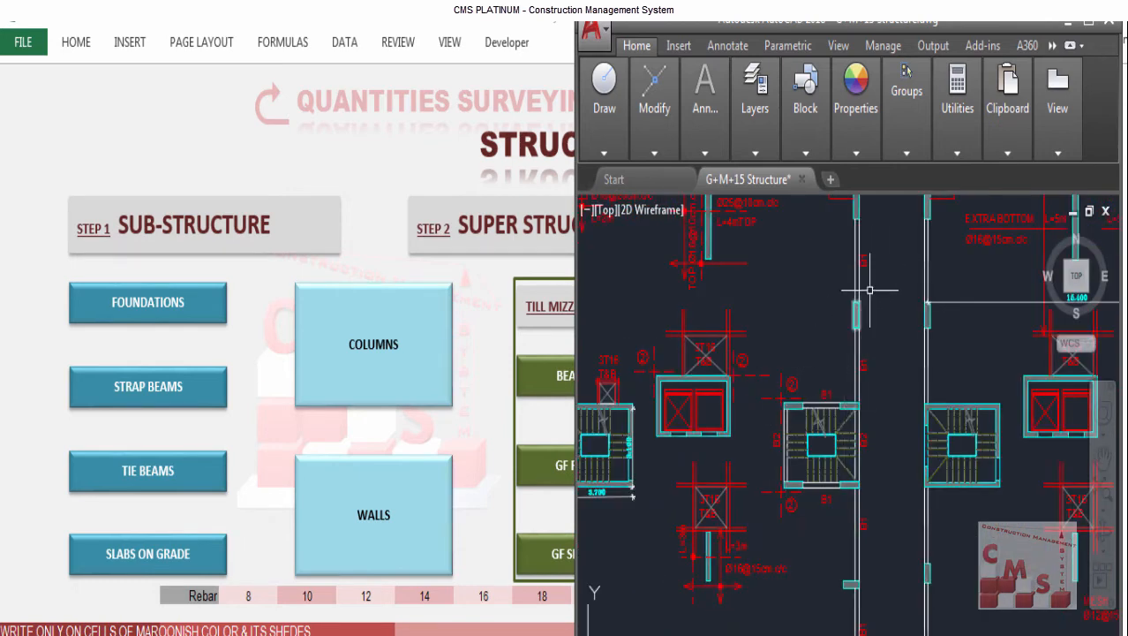
pyautogui.scroll(2, 869, 237)
pyautogui.scroll(-2, 834, 384)
pyautogui.scroll(-3, 802, 549)
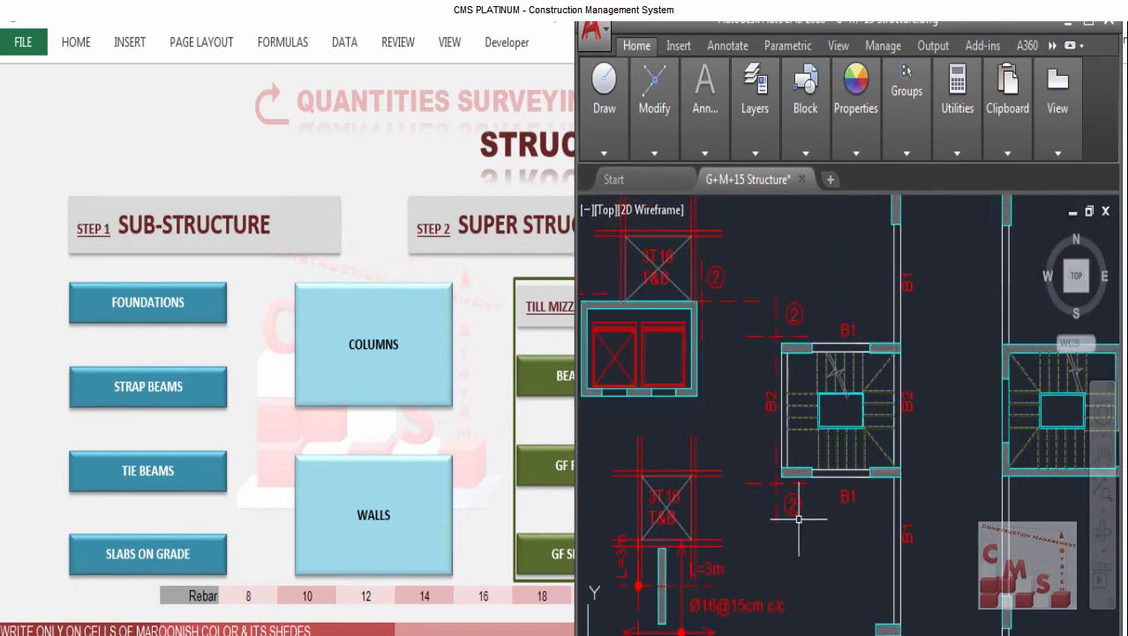
pyautogui.scroll(2, 762, 513)
pyautogui.scroll(3, 759, 487)
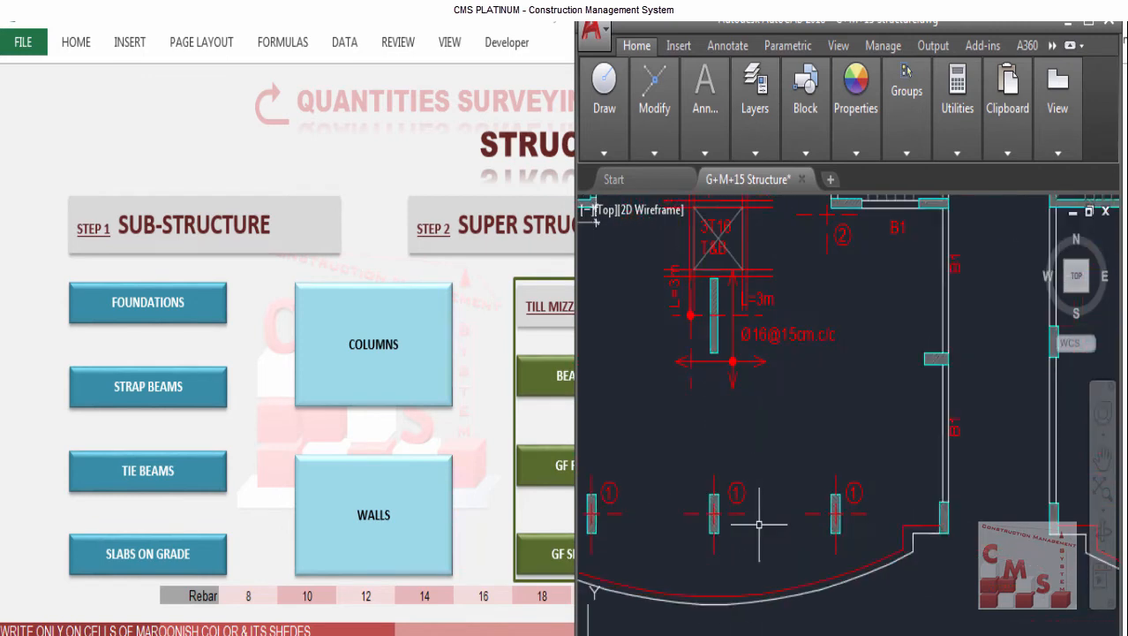
pyautogui.scroll(-2, 806, 456)
pyautogui.scroll(-2, 924, 510)
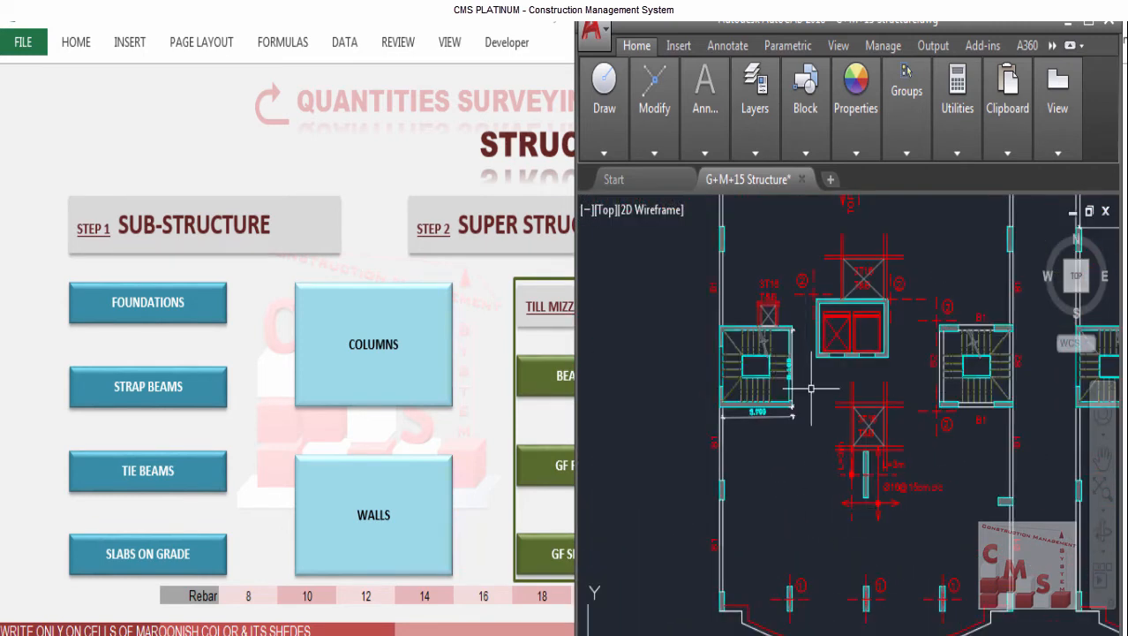
pyautogui.moveTo(811, 388); pyautogui.dragTo(804, 490)
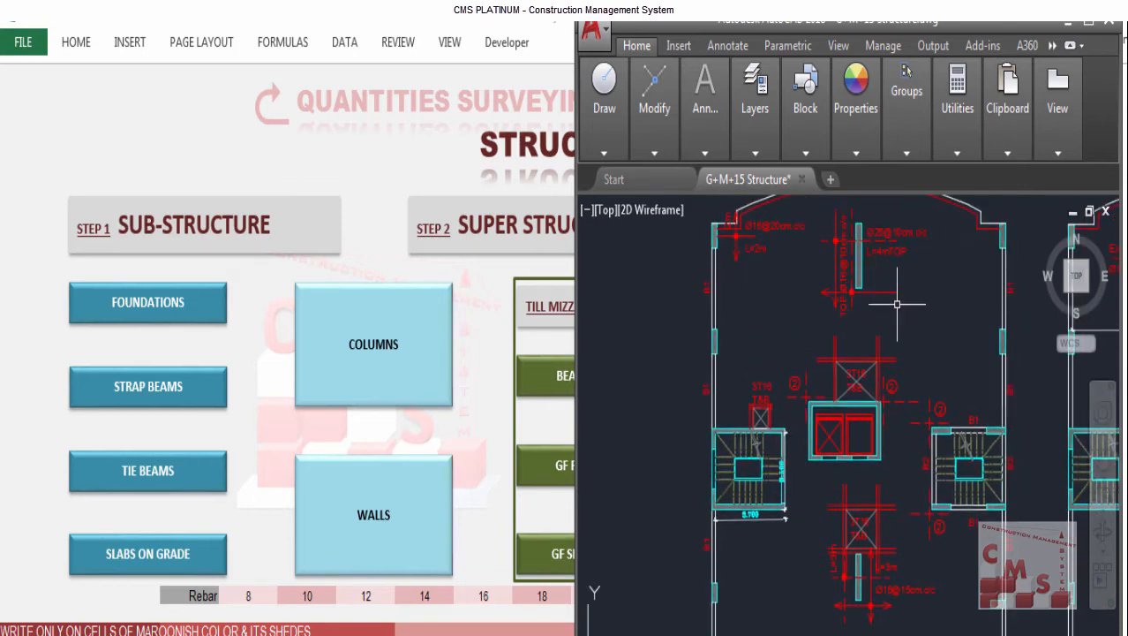
# Switch to the CMS Platinum workbook, open the sheet for beams till mezzanine, and locate its number-of-floors cell.
pyautogui.click(562, 380)
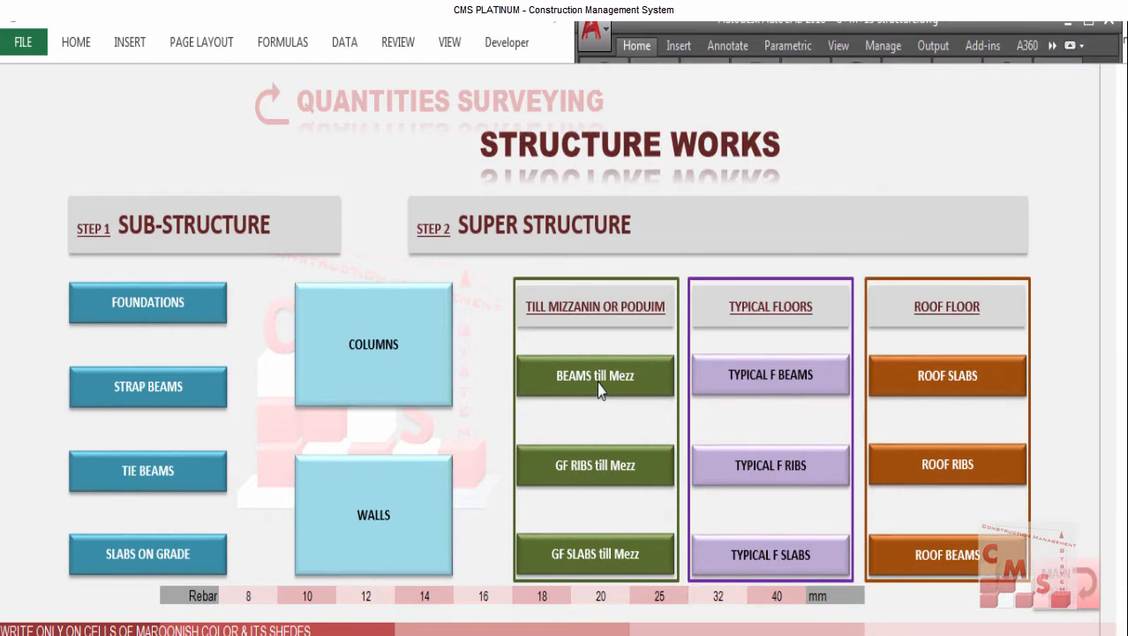
pyautogui.click(597, 382)
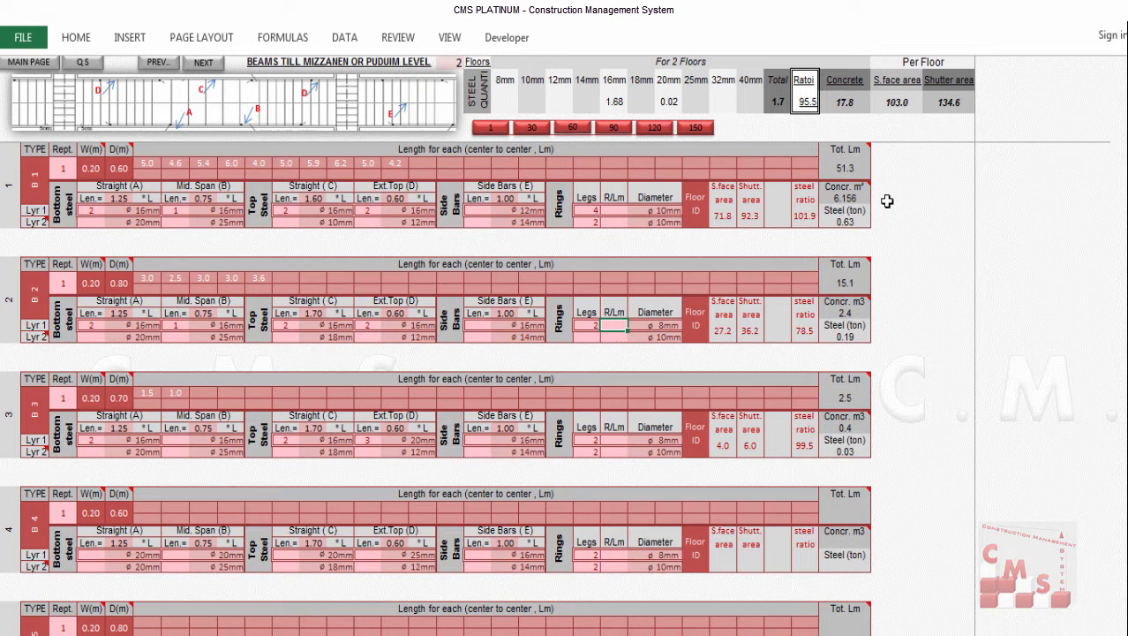
pyautogui.click(448, 60)
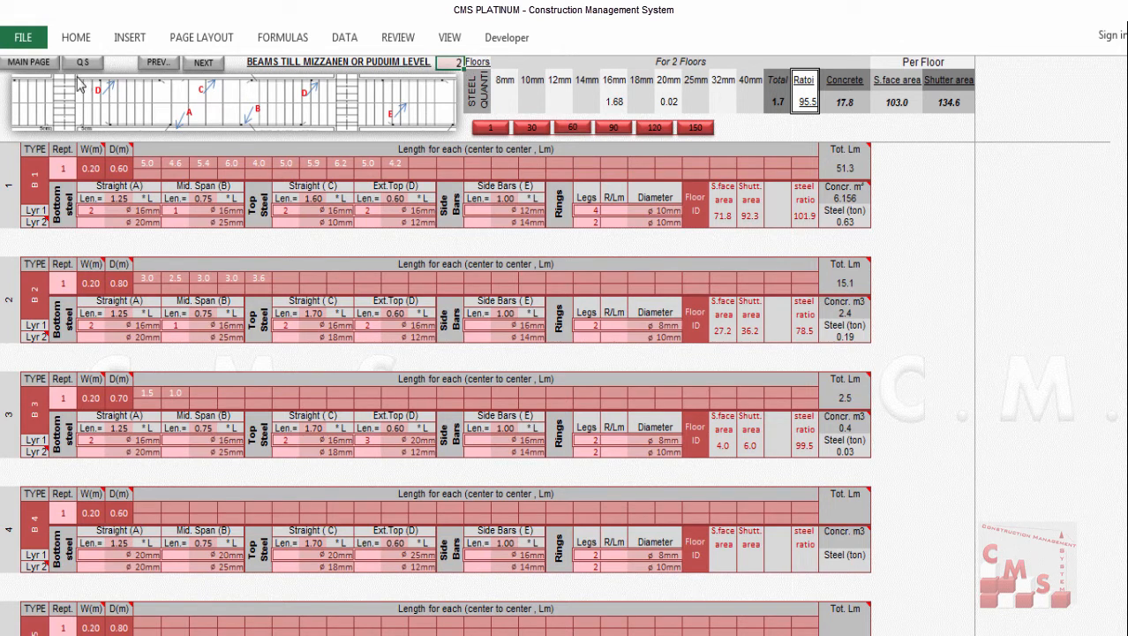
pyautogui.click(114, 186)
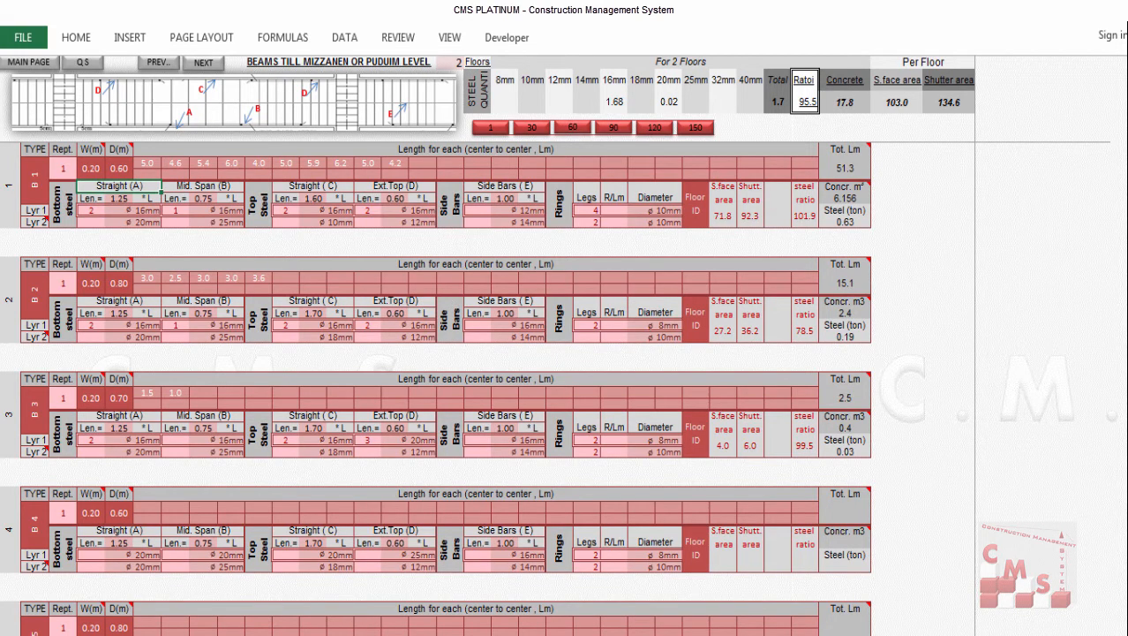
# Switch to AutoCAD to check the ground and first floor slab plans and their title, and return to the beams sheet.
pyautogui.click(413, 634)
pyautogui.scroll(-2, 638, 338)
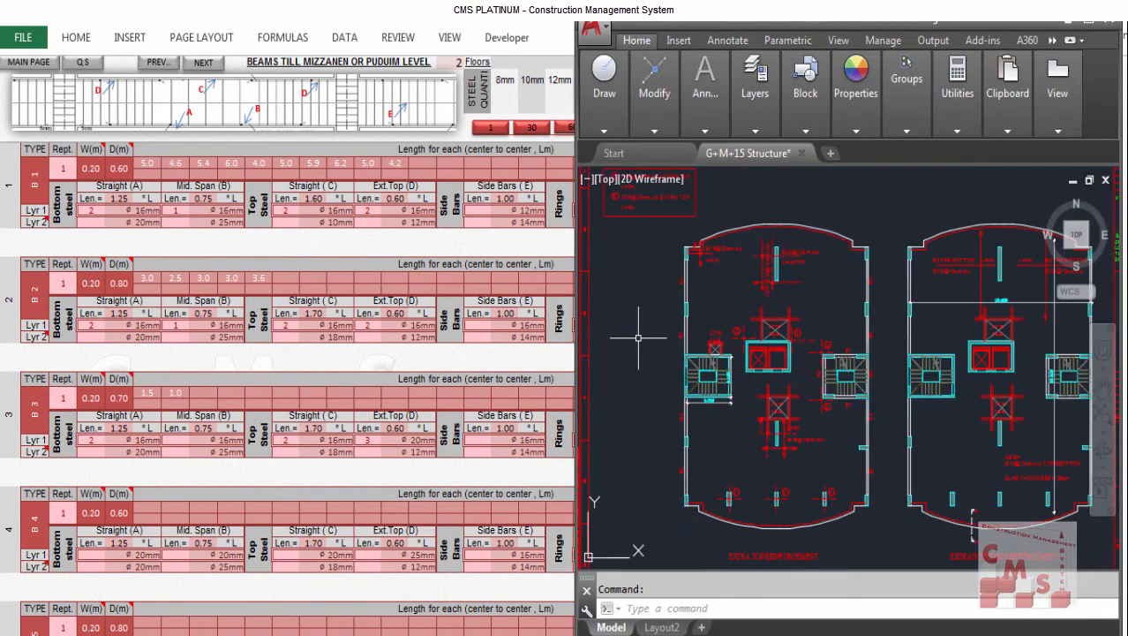
pyautogui.moveTo(885, 521); pyautogui.dragTo(850, 450)
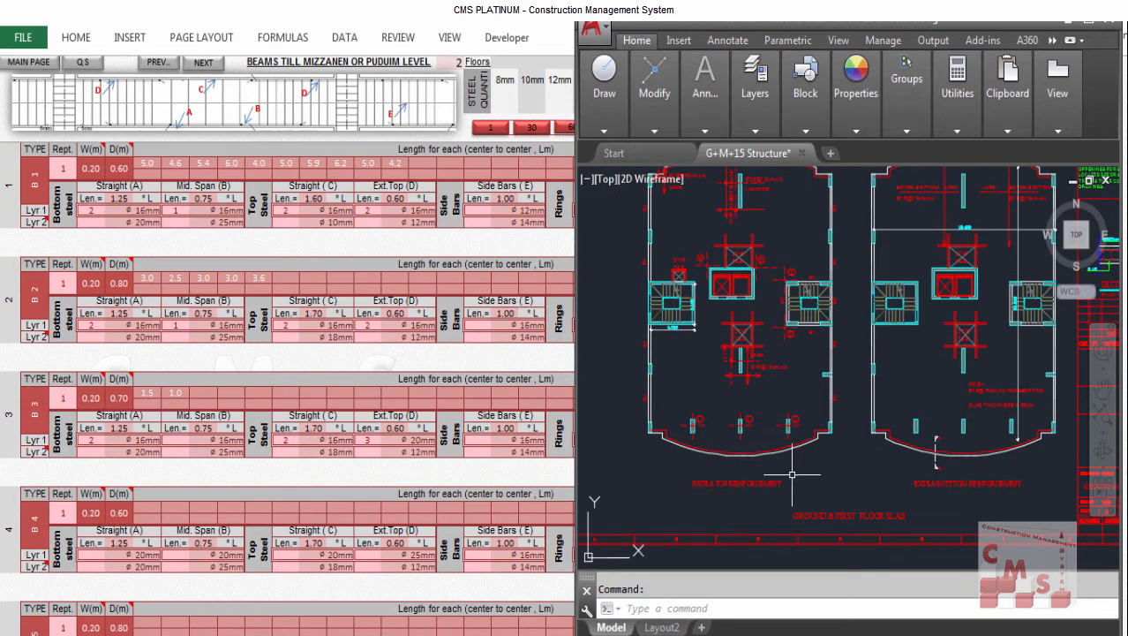
pyautogui.scroll(2, 828, 521)
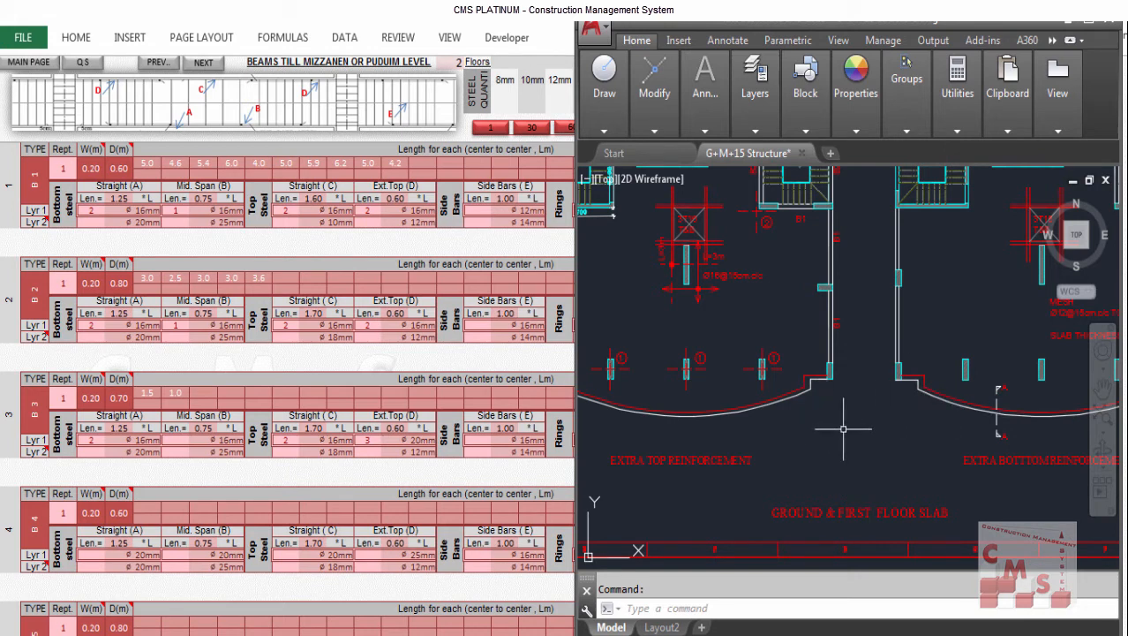
pyautogui.click(174, 165)
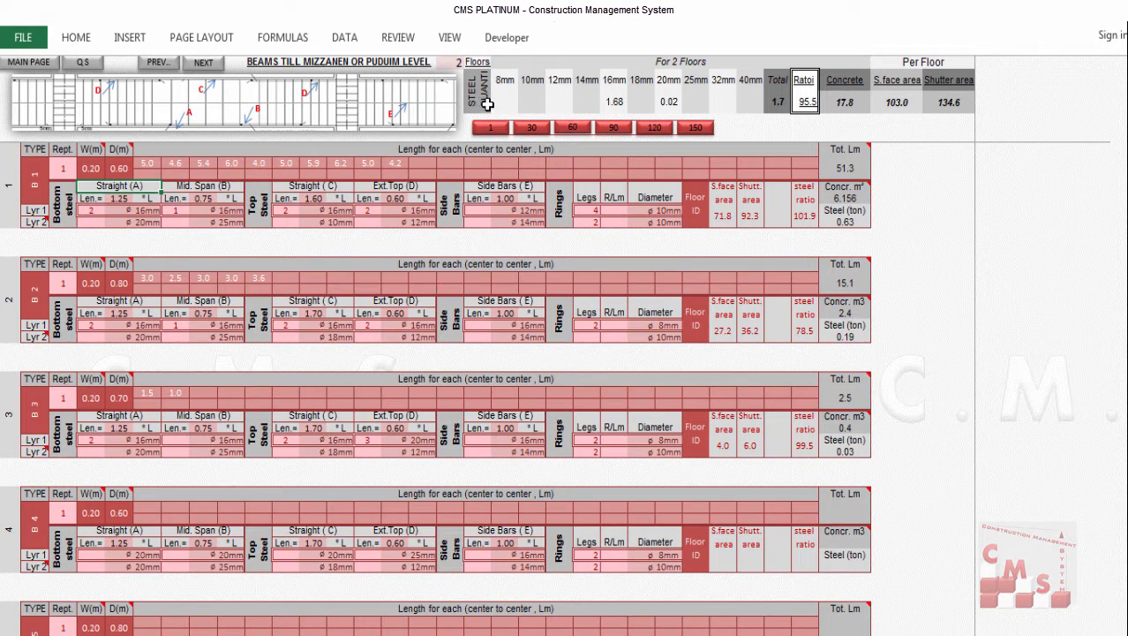
# Set the number of floors for the beams till mezzanine to 1.
pyautogui.click(457, 62)
pyautogui.write('1')
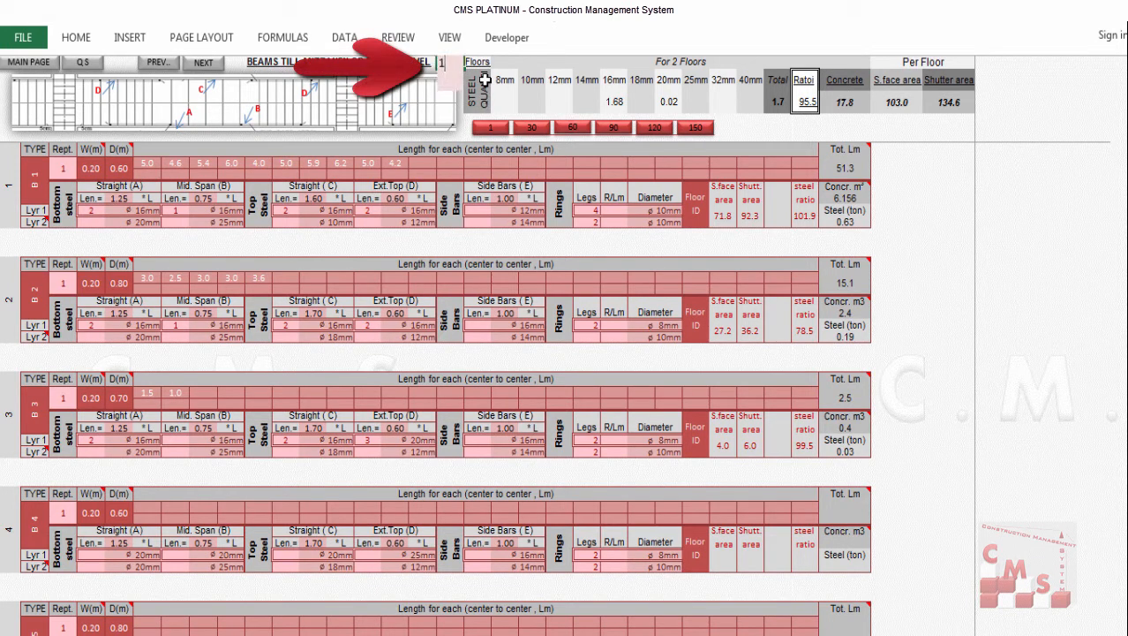
pyautogui.press('Return')
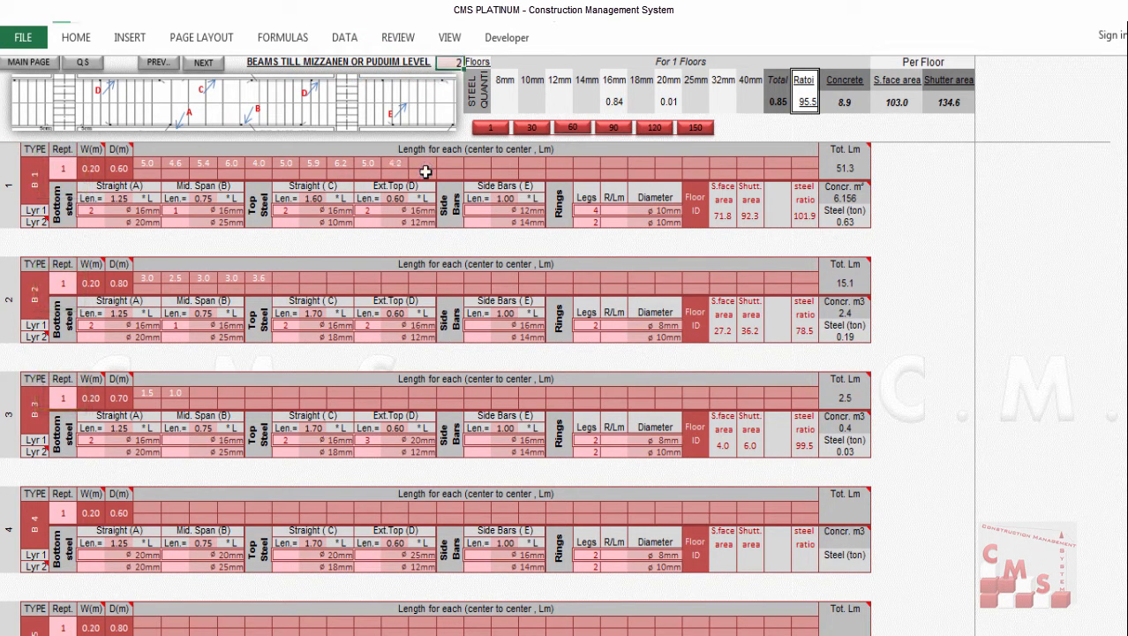
# Set the number of floors for the beams till mezzanine to 2.
pyautogui.write('2')
pyautogui.press('Return')
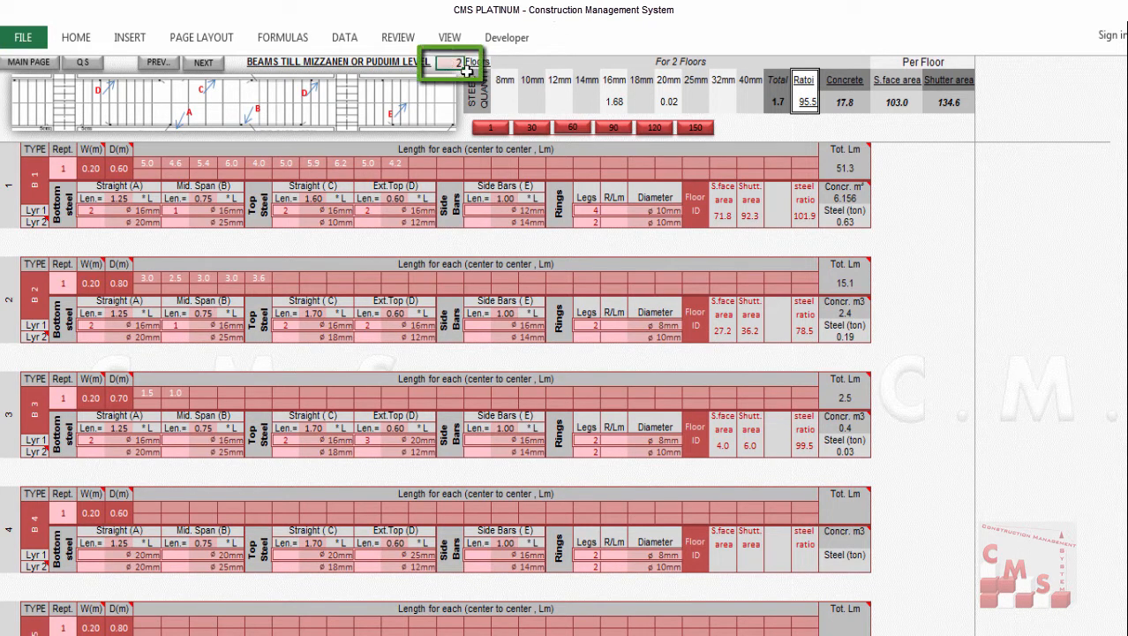
pyautogui.press('Return')
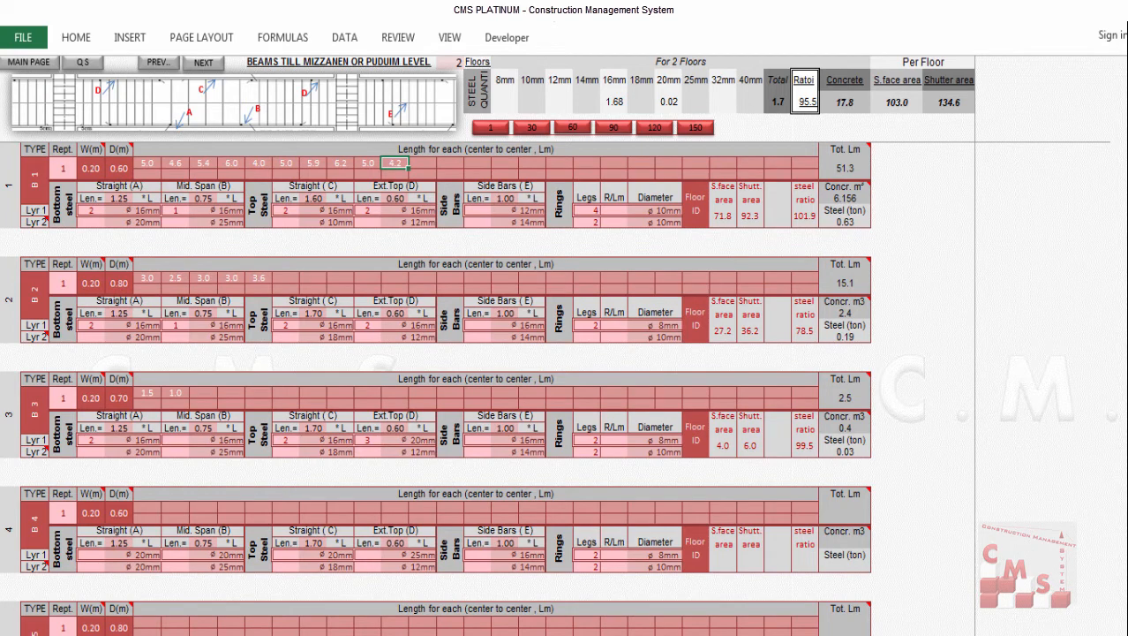
# Select the full range of center-to-center length cells for beam B1.
pyautogui.click(1093, 19)
pyautogui.moveTo(852, 305); pyautogui.dragTo(884, 378)
pyautogui.moveTo(892, 316)
pyautogui.mouseDown()
pyautogui.moveTo(894, 395)
pyautogui.moveTo(919, 354)
pyautogui.mouseUp()
pyautogui.moveTo(149, 163); pyautogui.dragTo(799, 169)
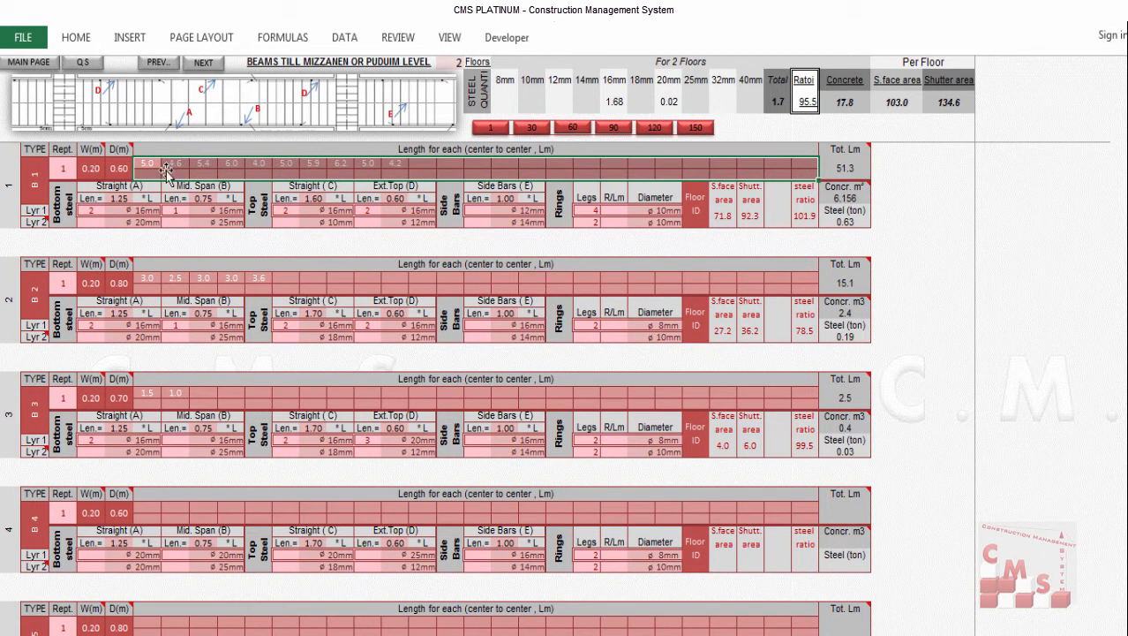
# Review beam B1's entry cells for type, repetition, span lengths, bottom steel and reinforcement layers.
pyautogui.click(35, 170)
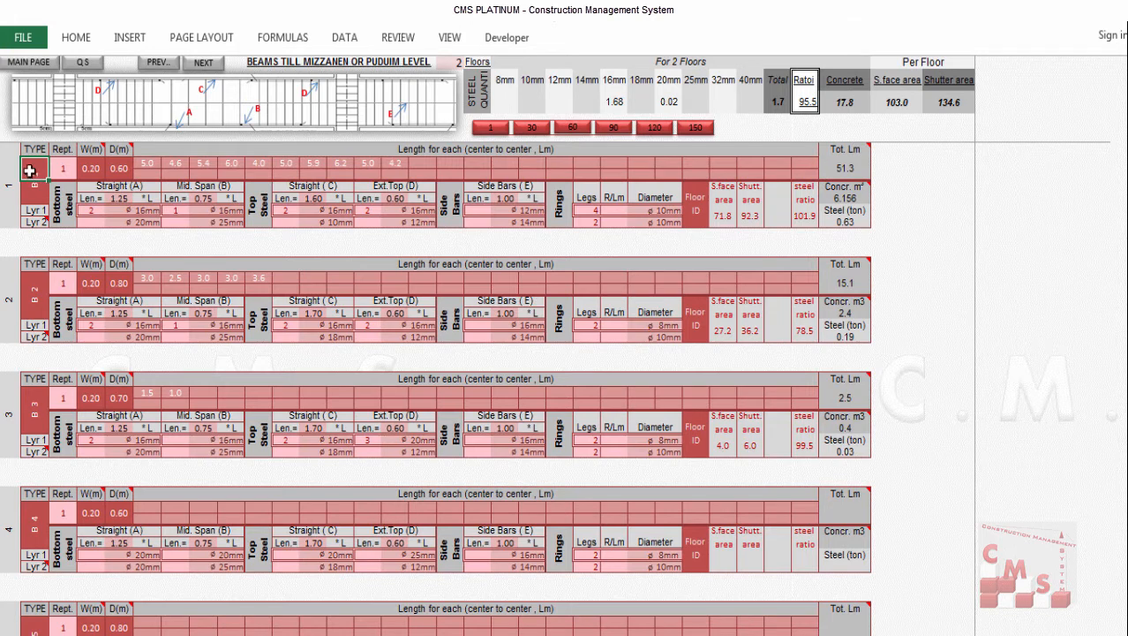
pyautogui.click(30, 195)
pyautogui.click(63, 176)
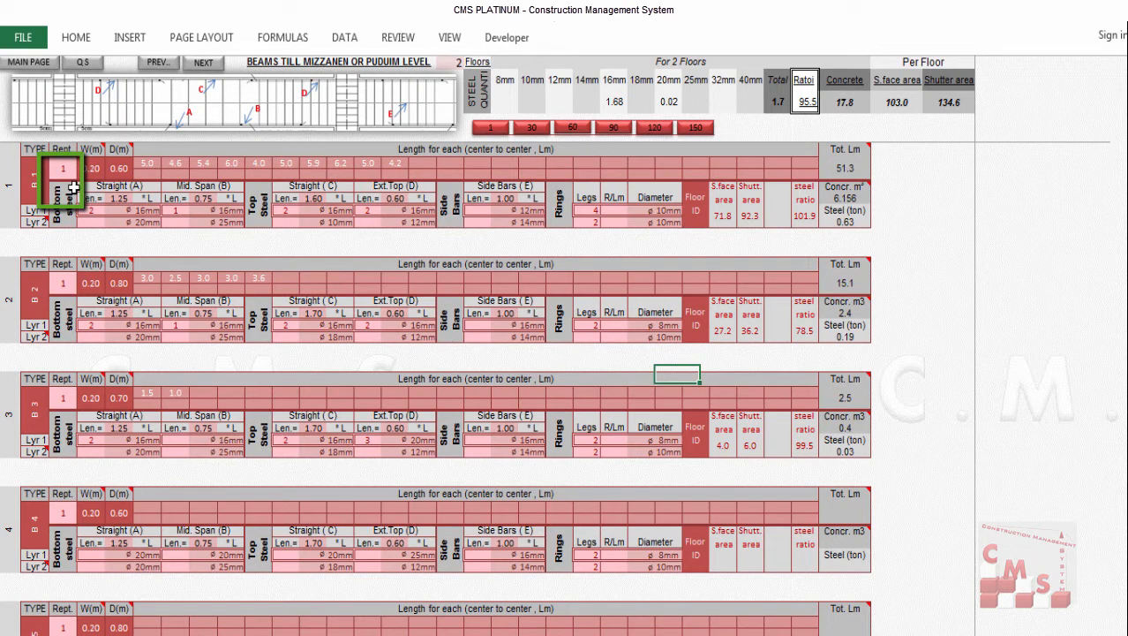
pyautogui.click(75, 185)
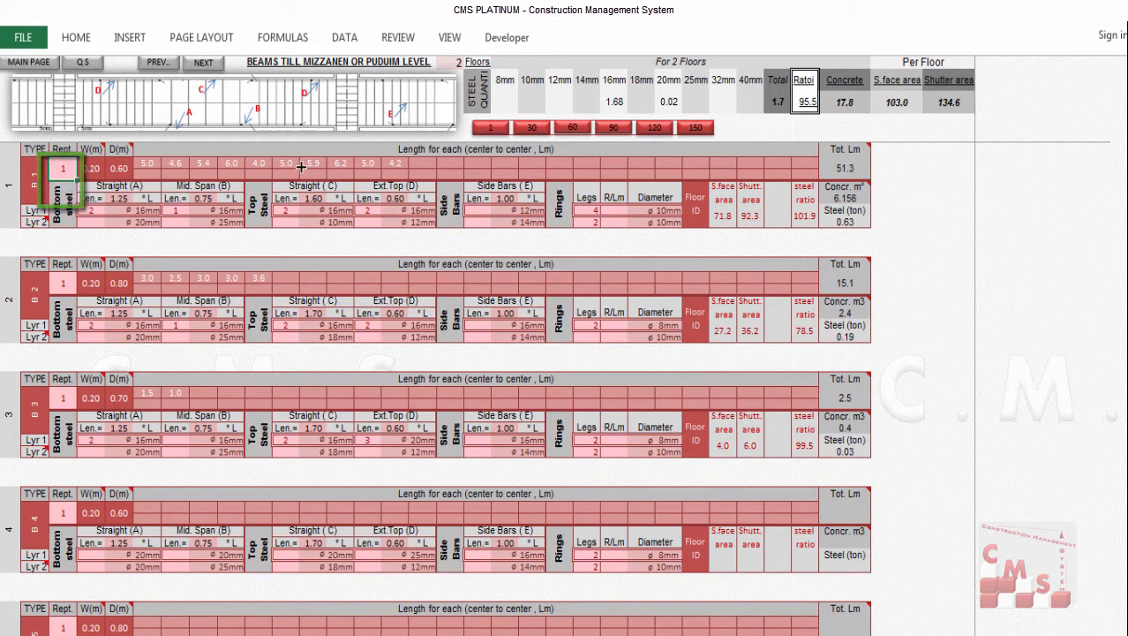
pyautogui.click(294, 164)
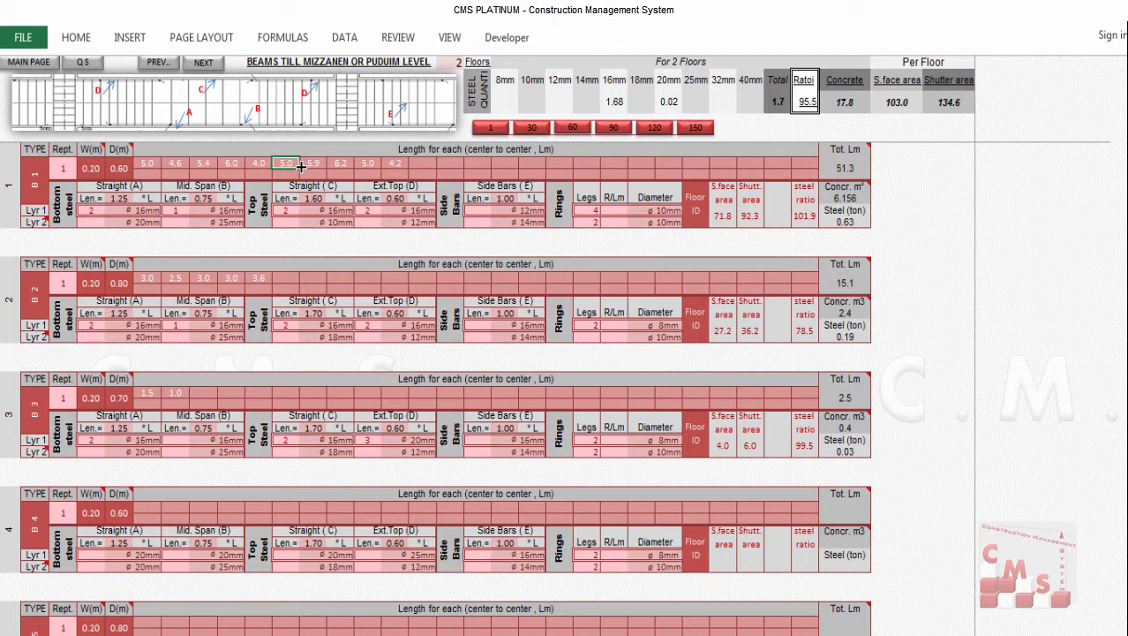
pyautogui.click(63, 210)
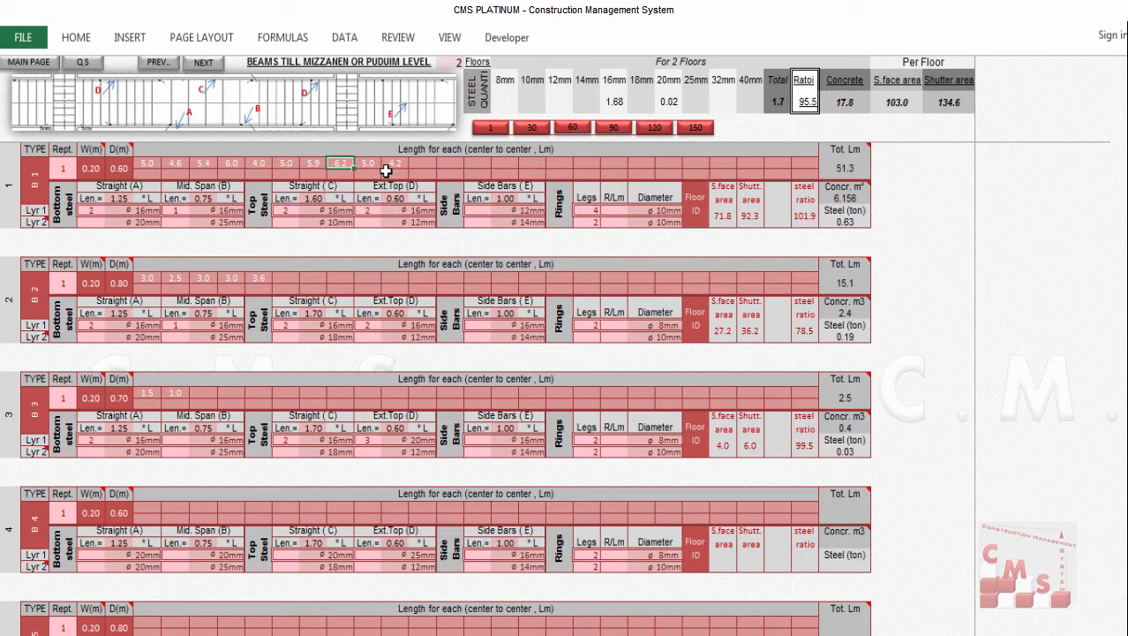
pyautogui.click(34, 211)
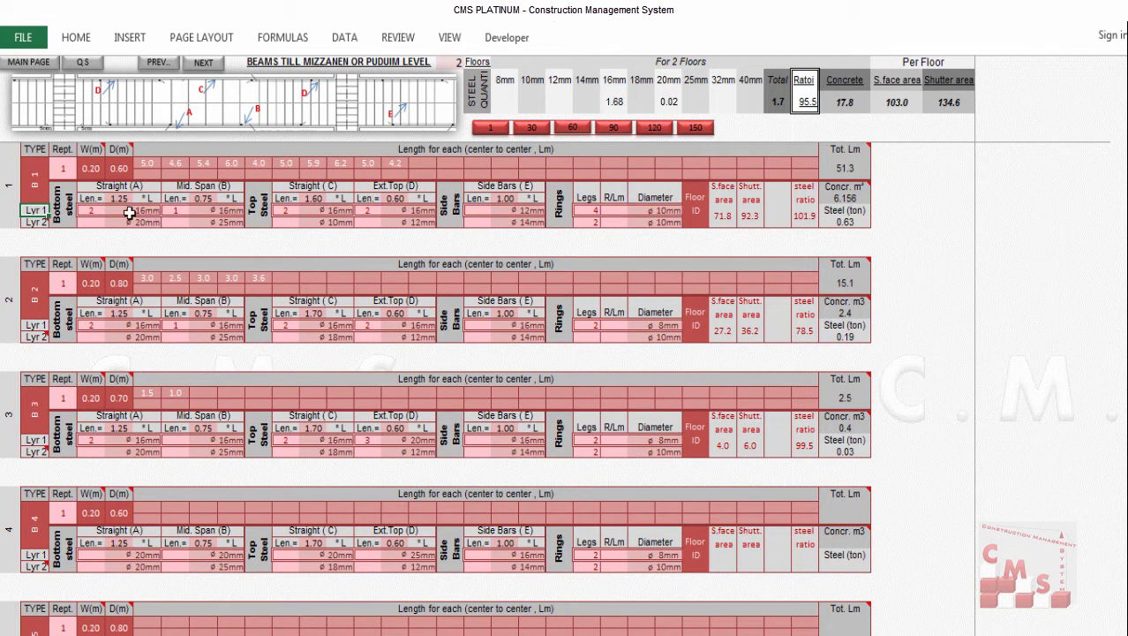
# Check beam B1's calculated total length and surface area.
pyautogui.click(852, 172)
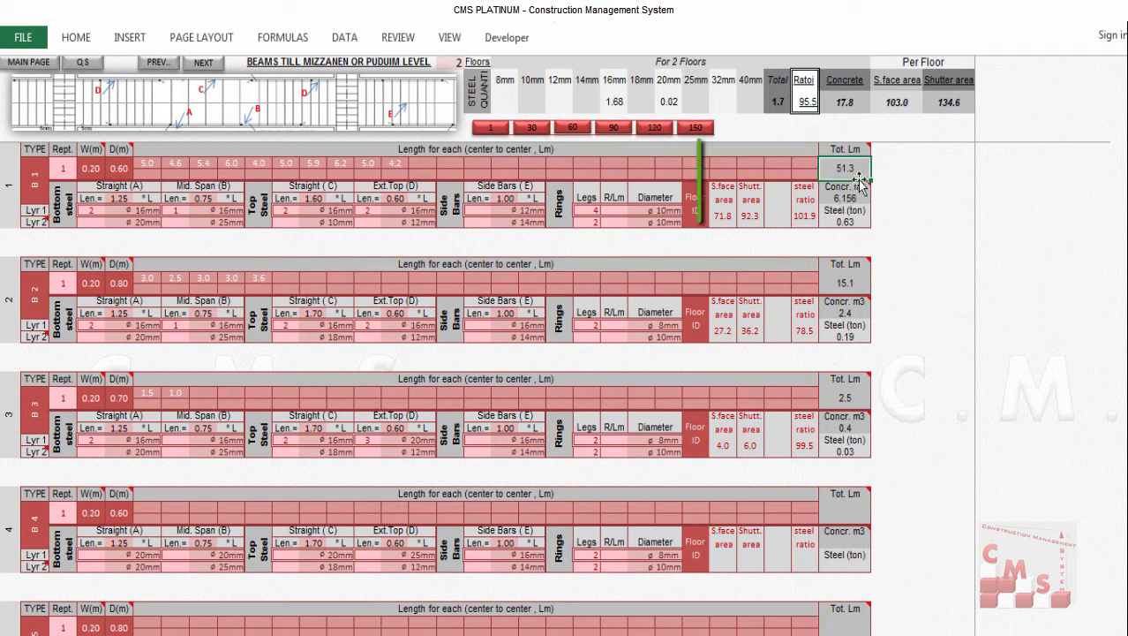
pyautogui.click(723, 217)
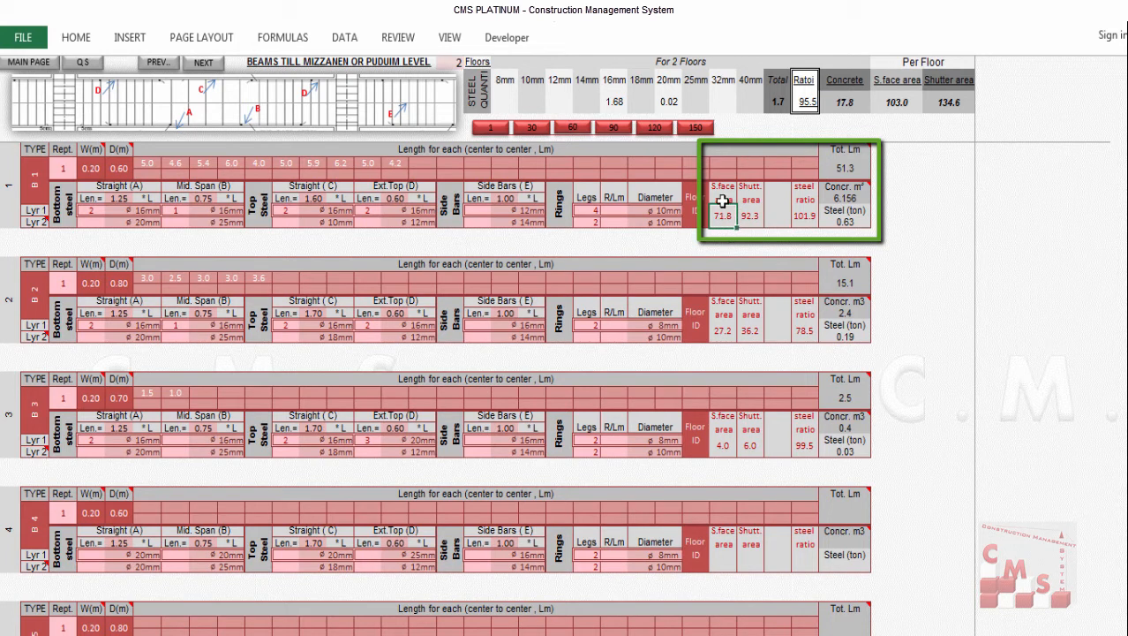
pyautogui.click(733, 200)
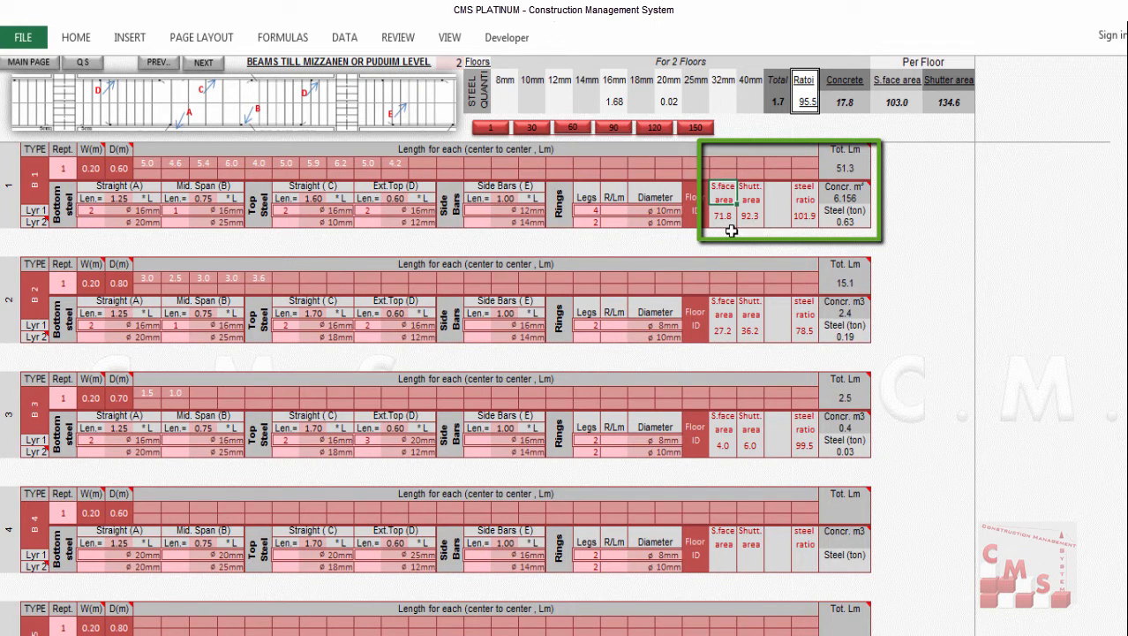
# Review beam B1's calculated surface area, shuttering area, steel tonnage and steel ratio.
pyautogui.click(750, 195)
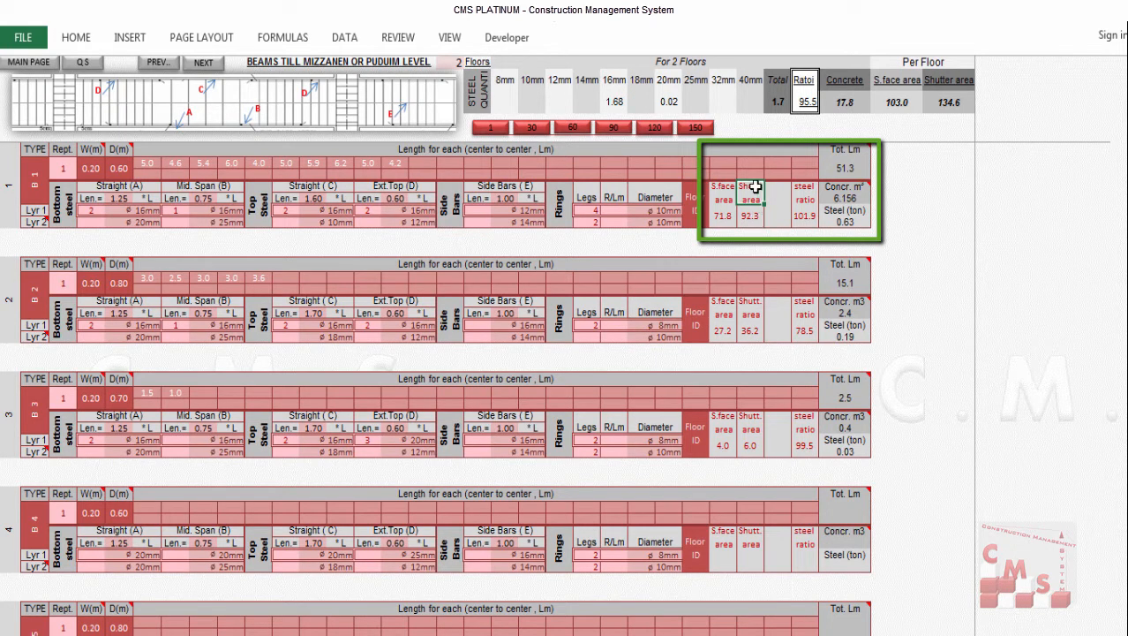
pyautogui.click(720, 216)
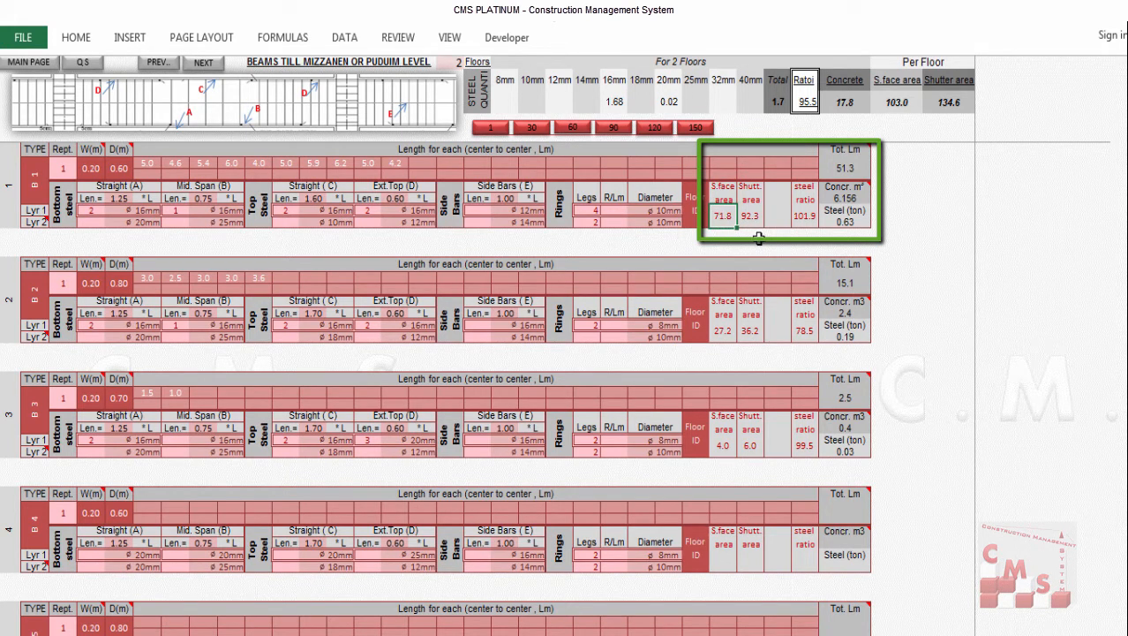
pyautogui.press('Right')
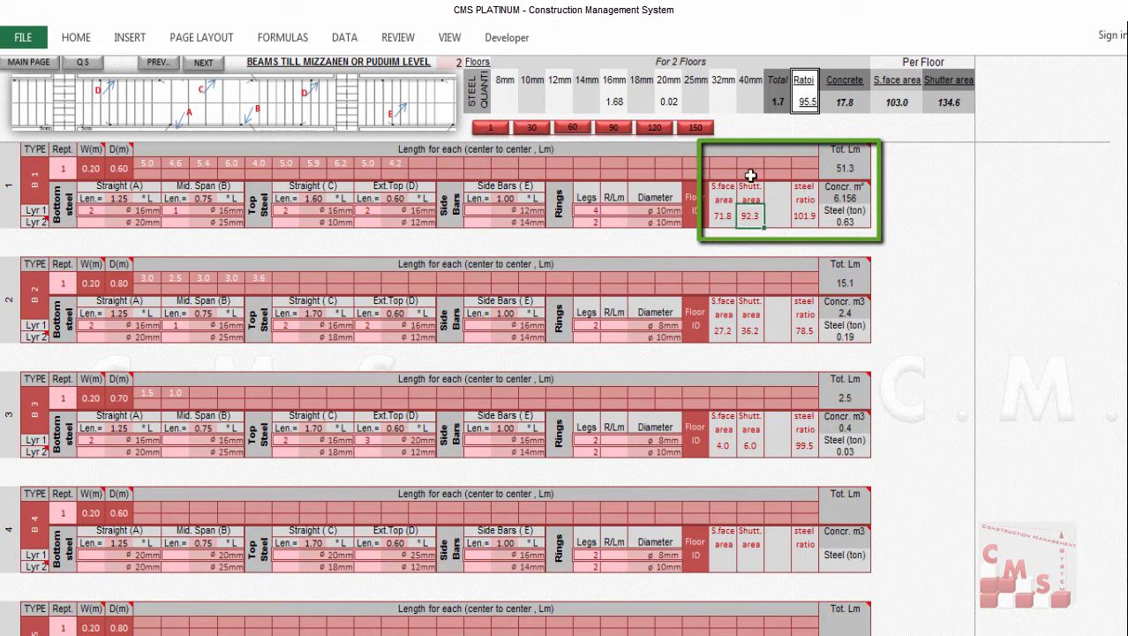
pyautogui.click(849, 222)
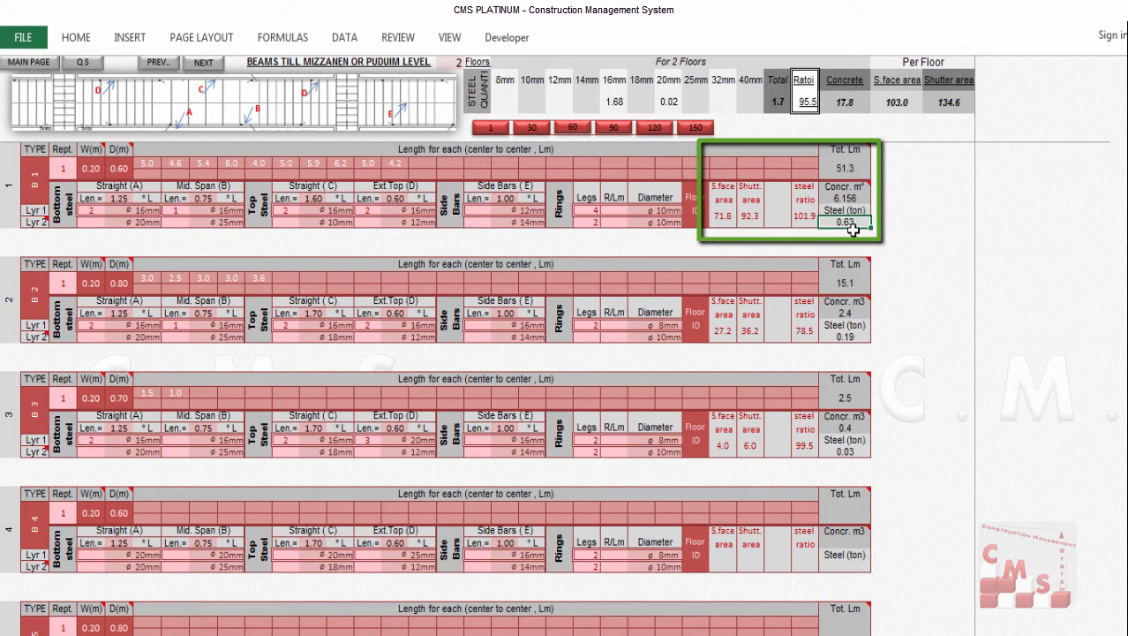
pyautogui.click(806, 217)
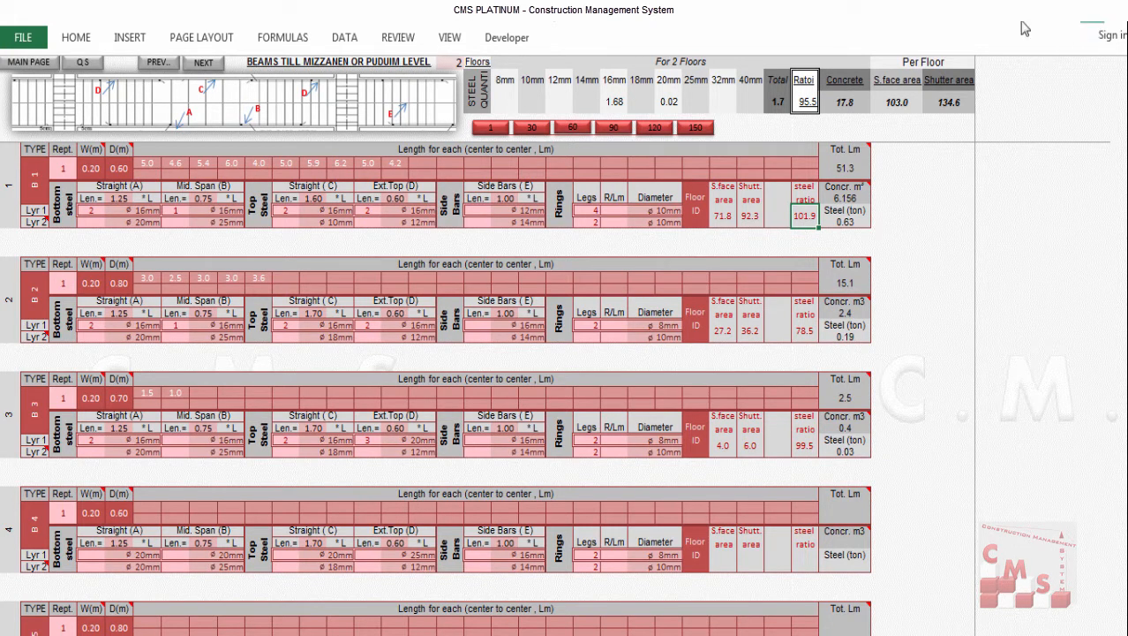
# Show the beams sheet beside the G+M+15 Structure drawing and examine the B1 spans between columns near the staircase.
pyautogui.click(1093, 27)
pyautogui.click(810, 270)
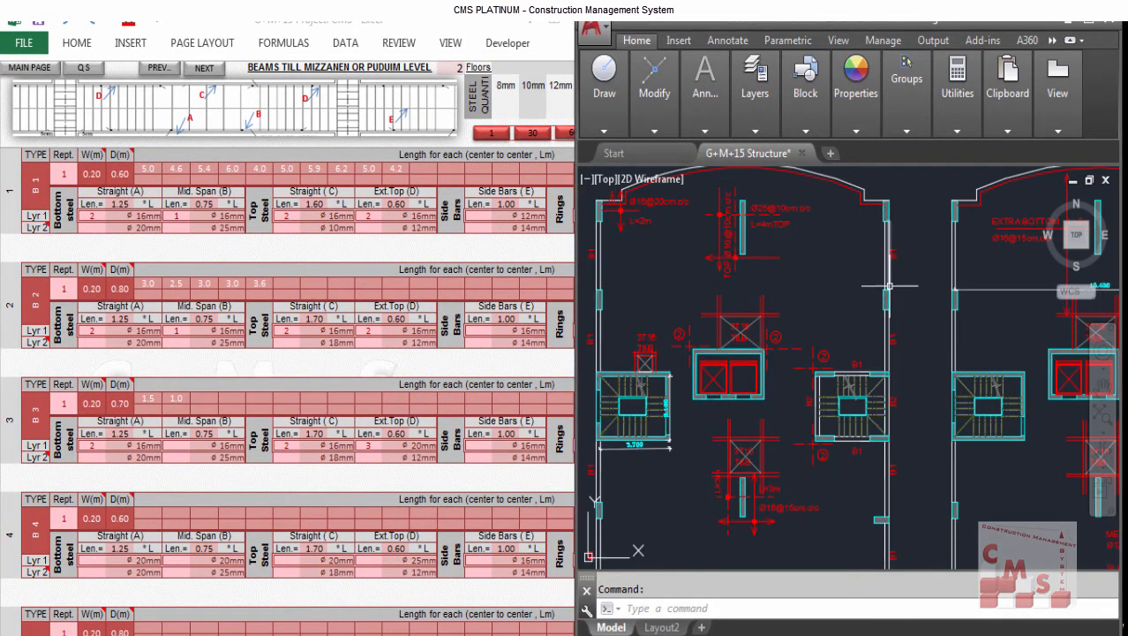
pyautogui.scroll(2, 887, 287)
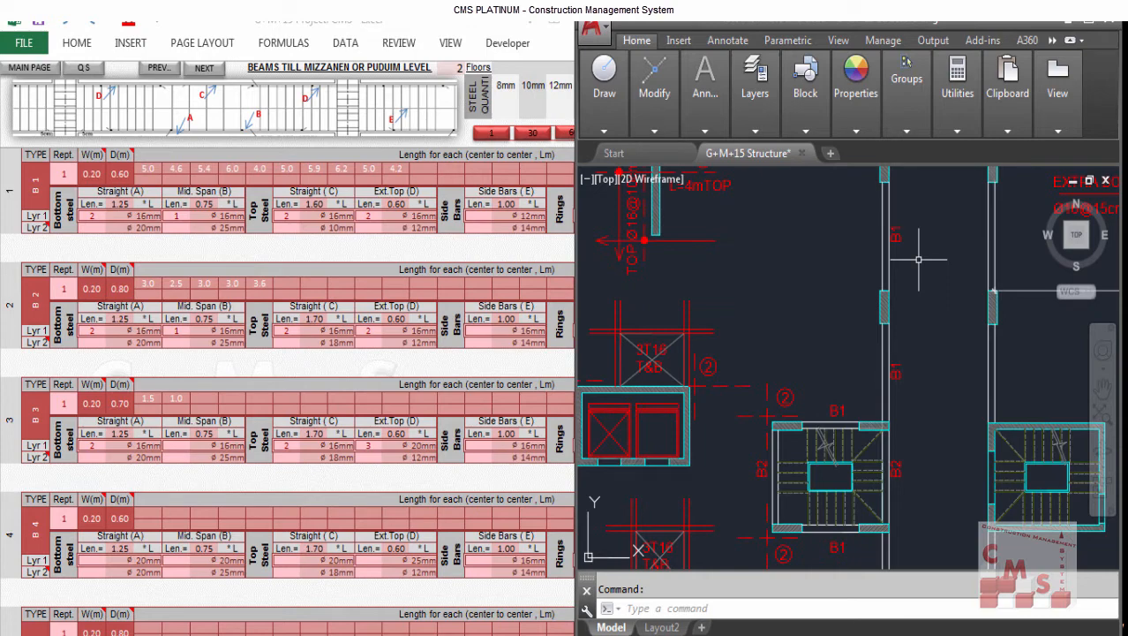
pyautogui.scroll(-1, 918, 259)
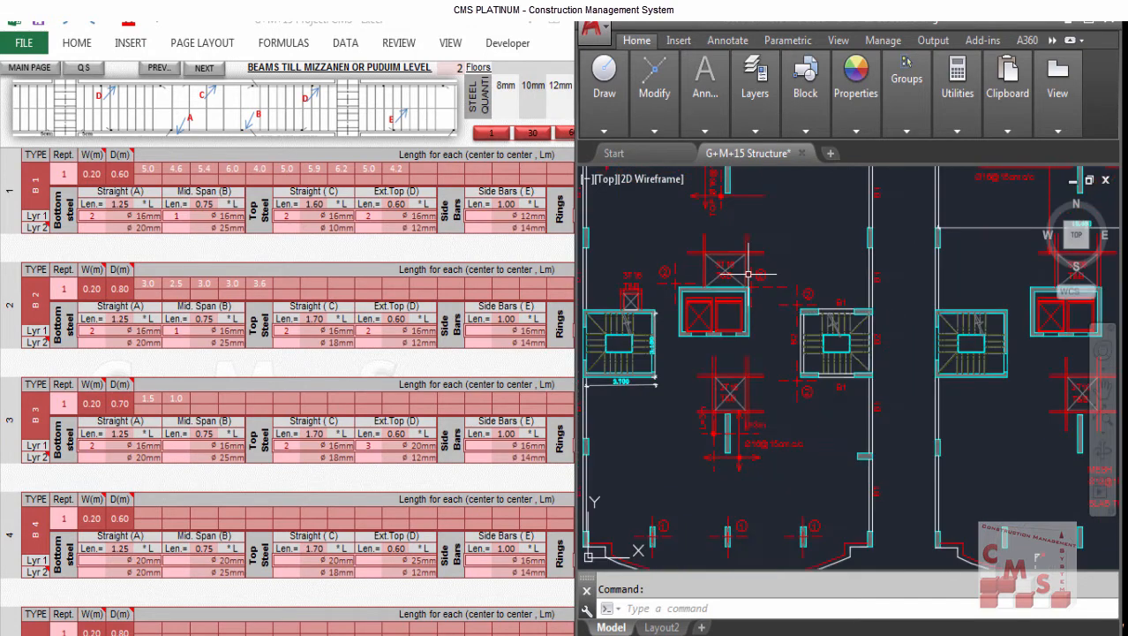
pyautogui.scroll(3, 812, 409)
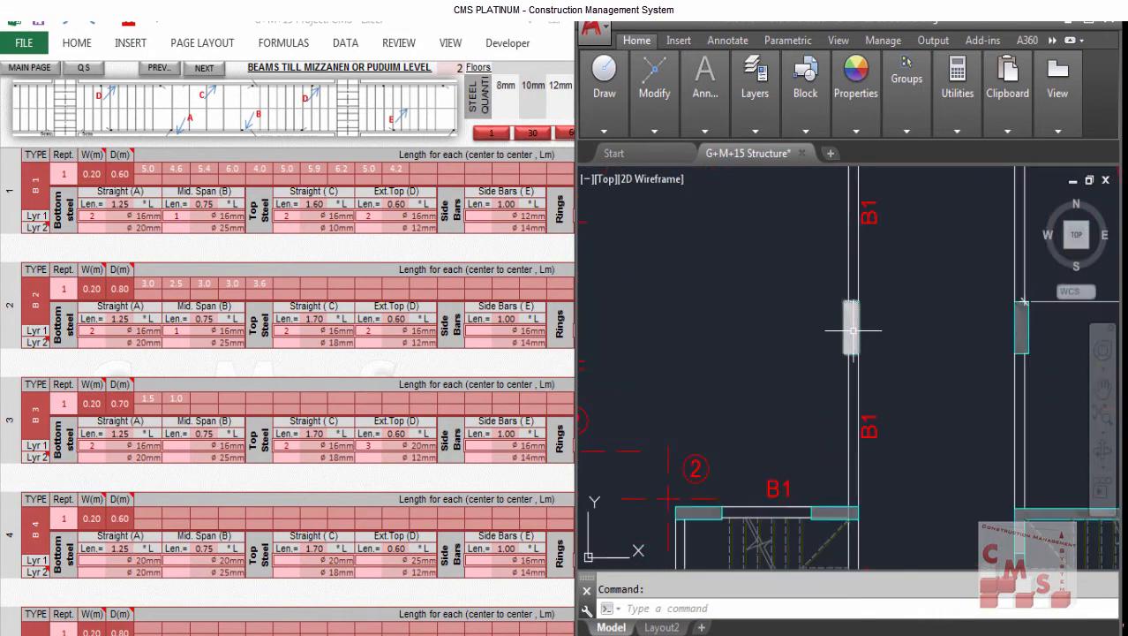
pyautogui.moveTo(839, 337); pyautogui.dragTo(820, 390)
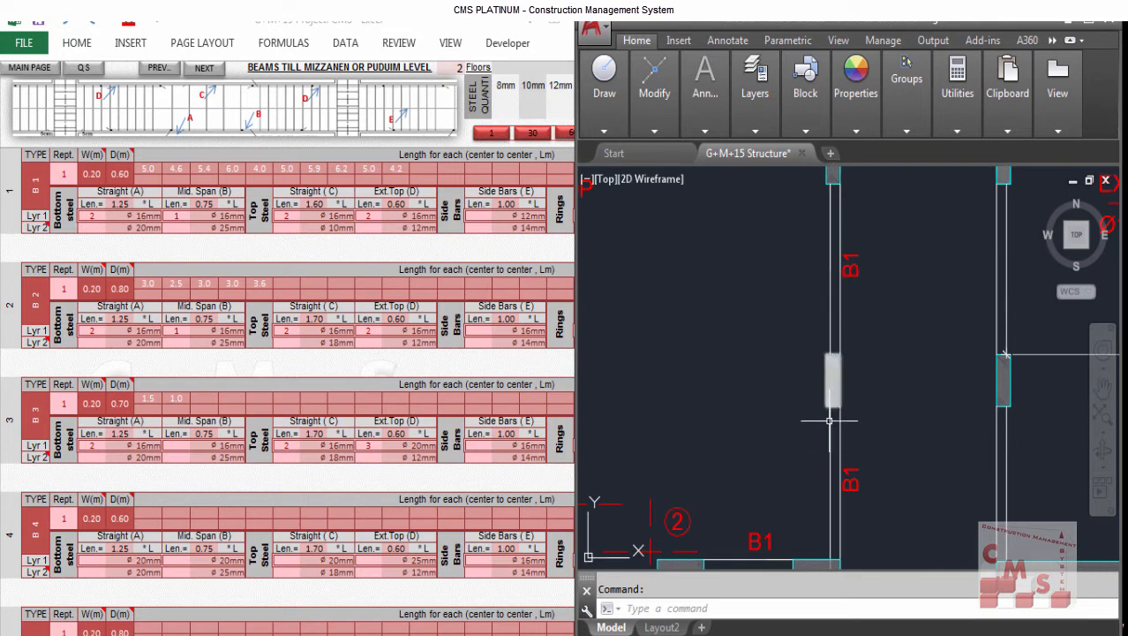
pyautogui.moveTo(797, 389); pyautogui.dragTo(793, 425)
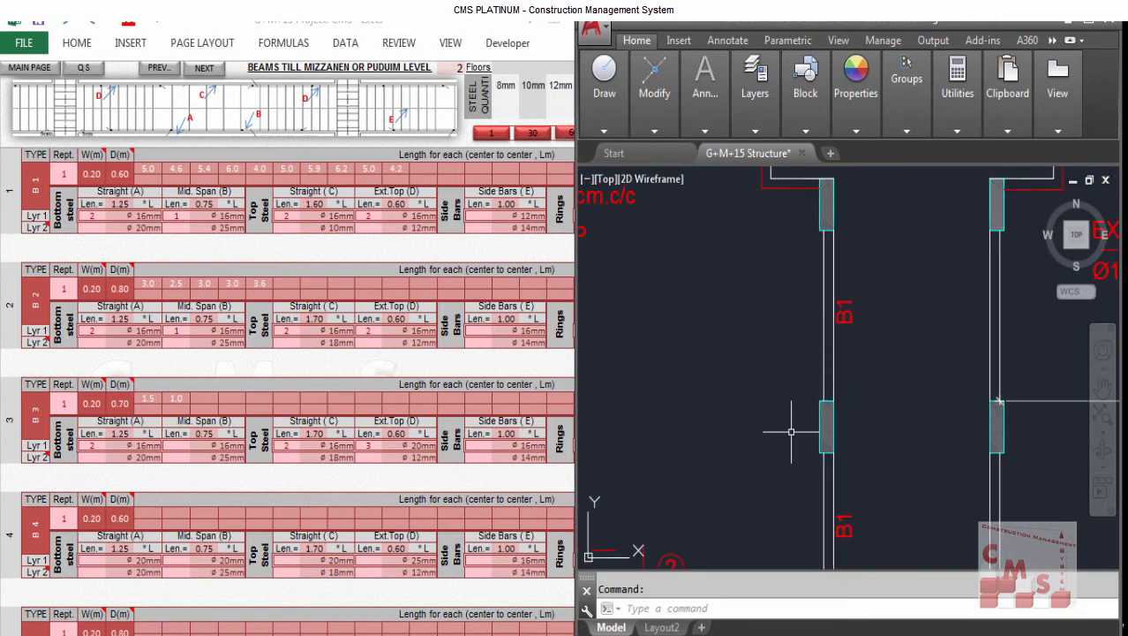
pyautogui.moveTo(811, 315); pyautogui.dragTo(806, 210)
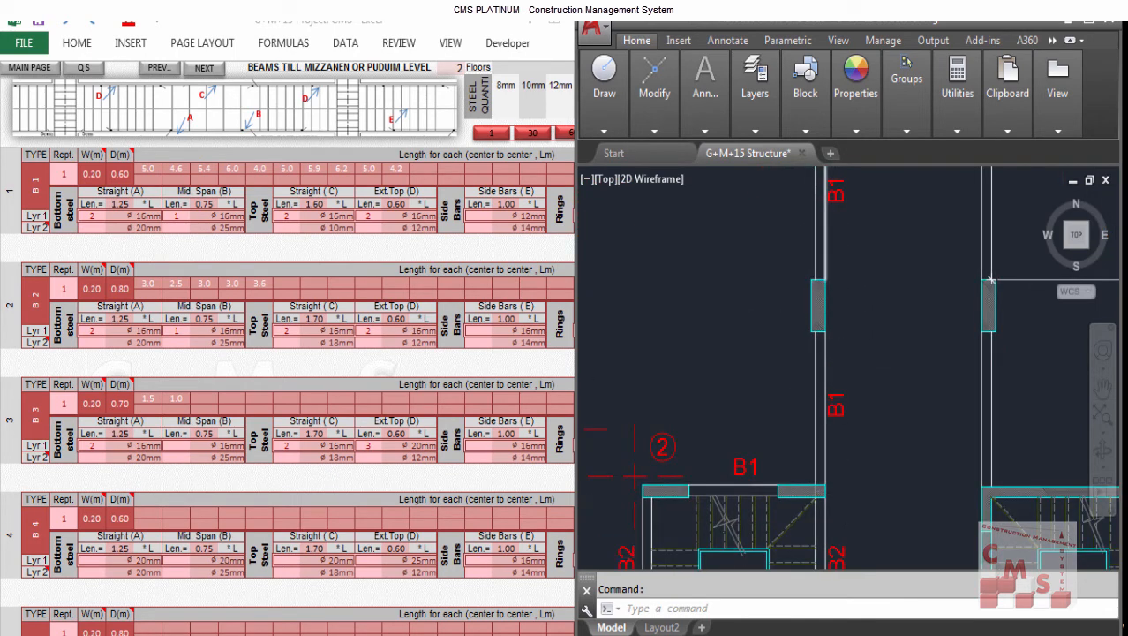
pyautogui.scroll(-3, 818, 312)
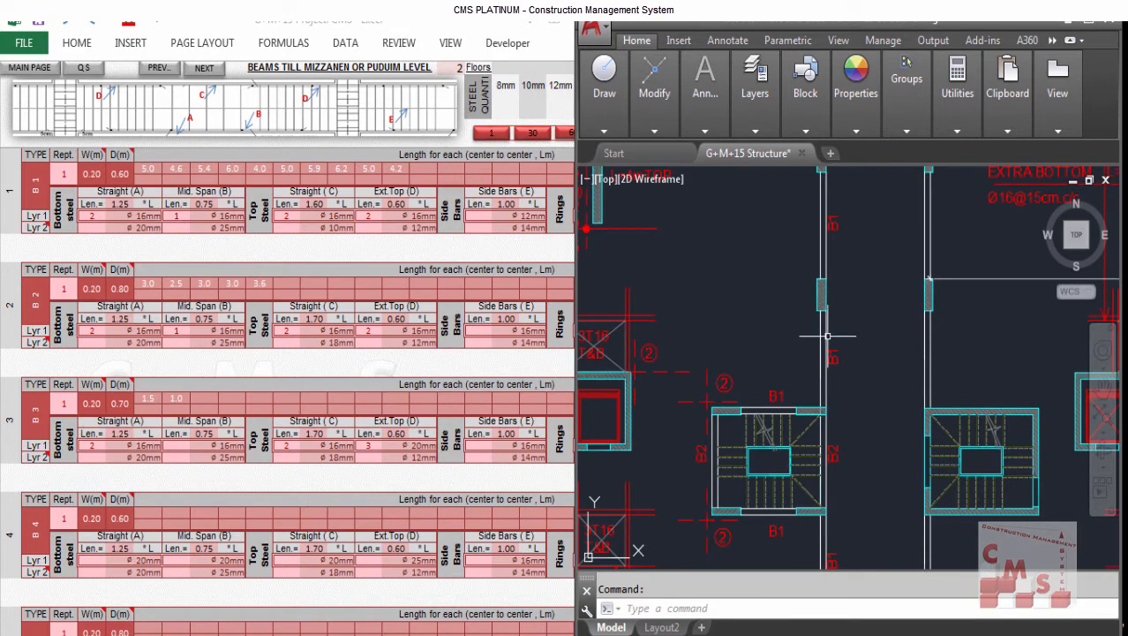
pyautogui.scroll(-2, 839, 345)
pyautogui.scroll(3, 821, 300)
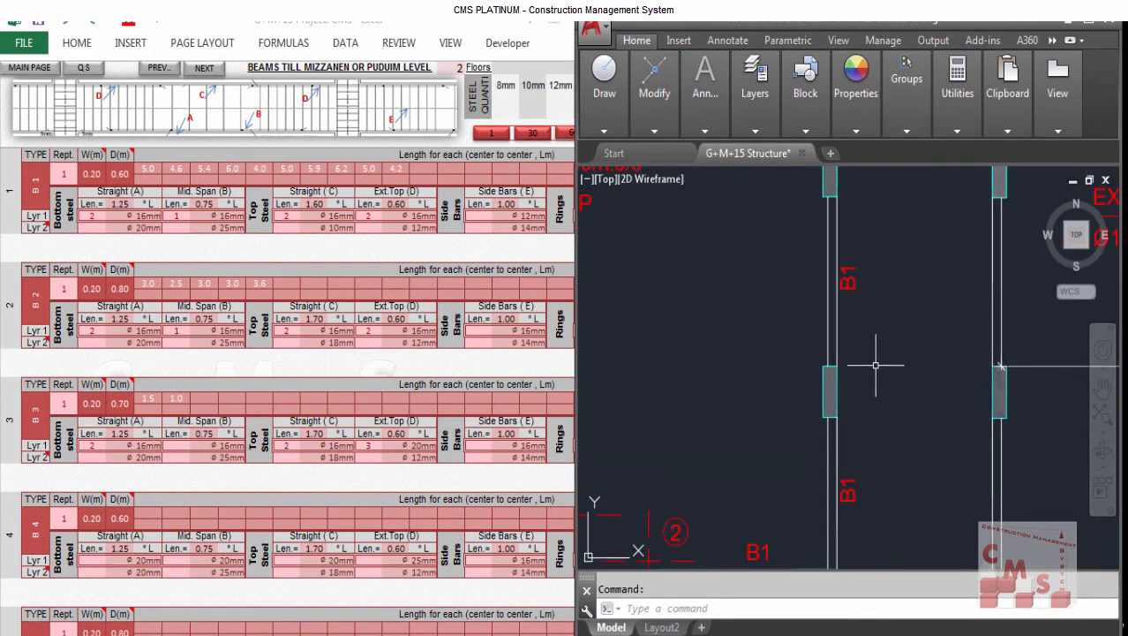
pyautogui.scroll(-3, 874, 362)
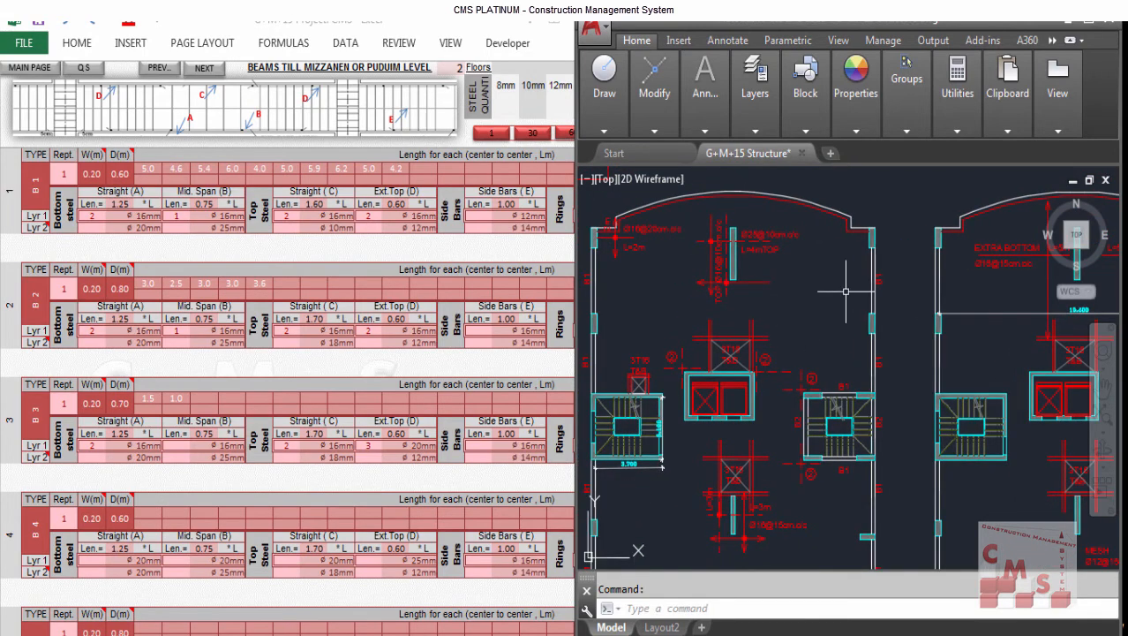
pyautogui.scroll(2, 840, 319)
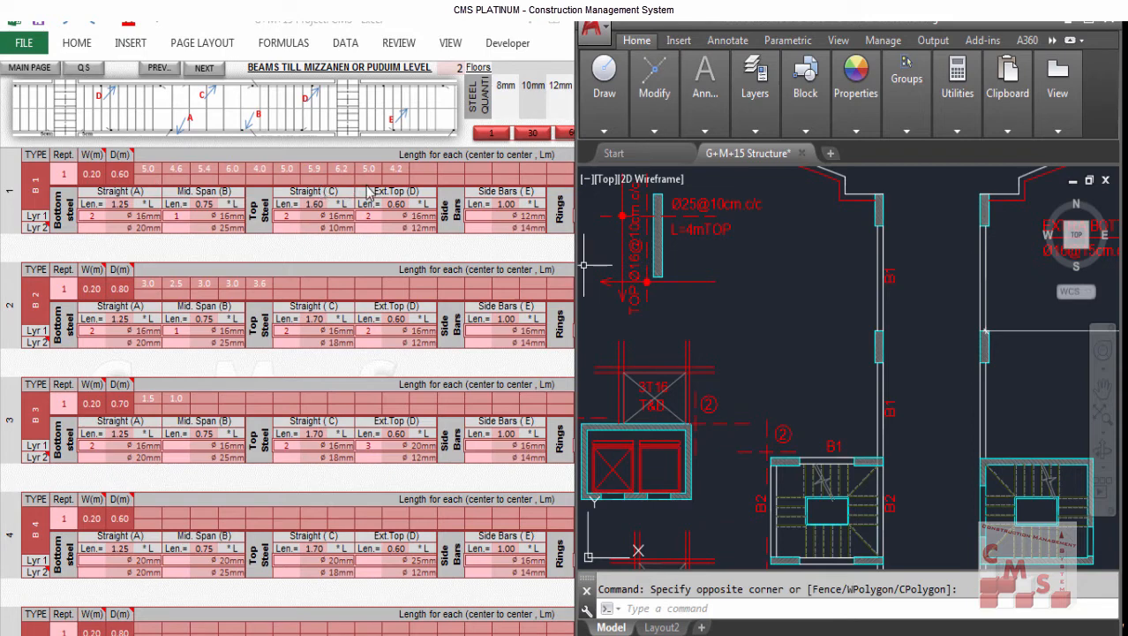
# Find the drawing's beam schedule and compare B1's scheduled size with its width and depth entries in the sheet.
pyautogui.click(752, 295)
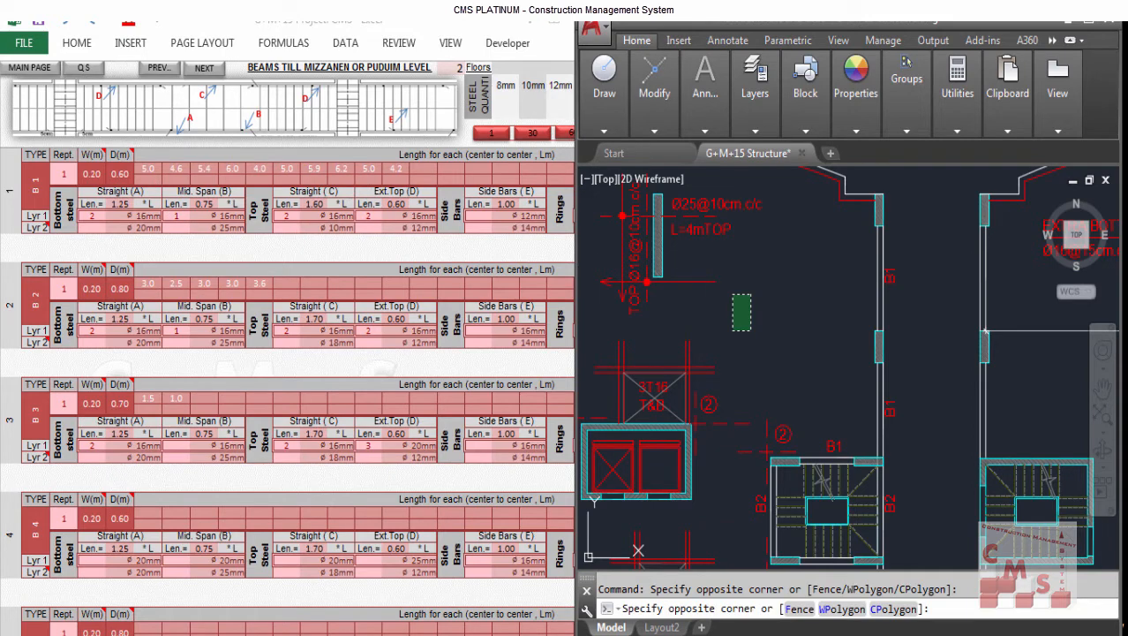
pyautogui.click(733, 331)
pyautogui.scroll(-6, 720, 270)
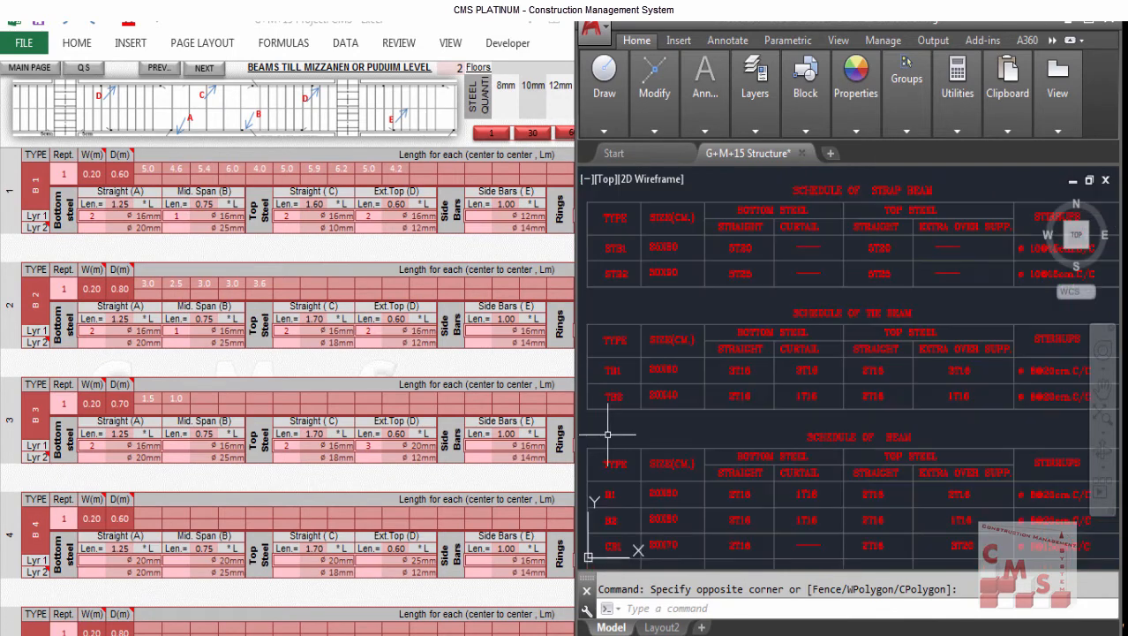
pyautogui.scroll(5, 600, 507)
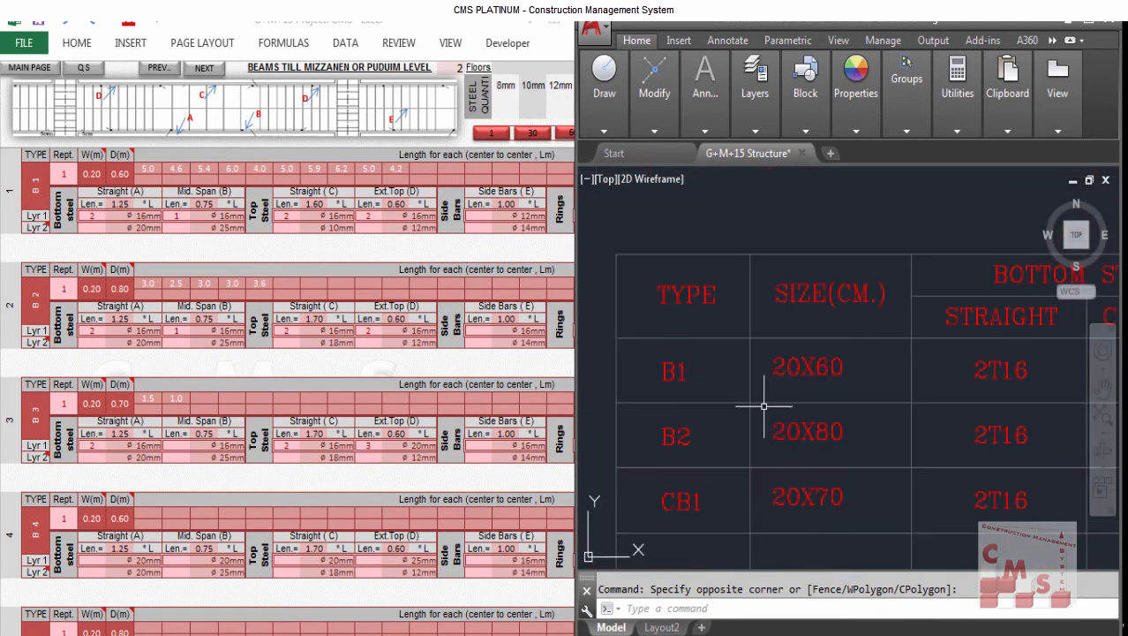
pyautogui.moveTo(744, 373); pyautogui.dragTo(717, 334)
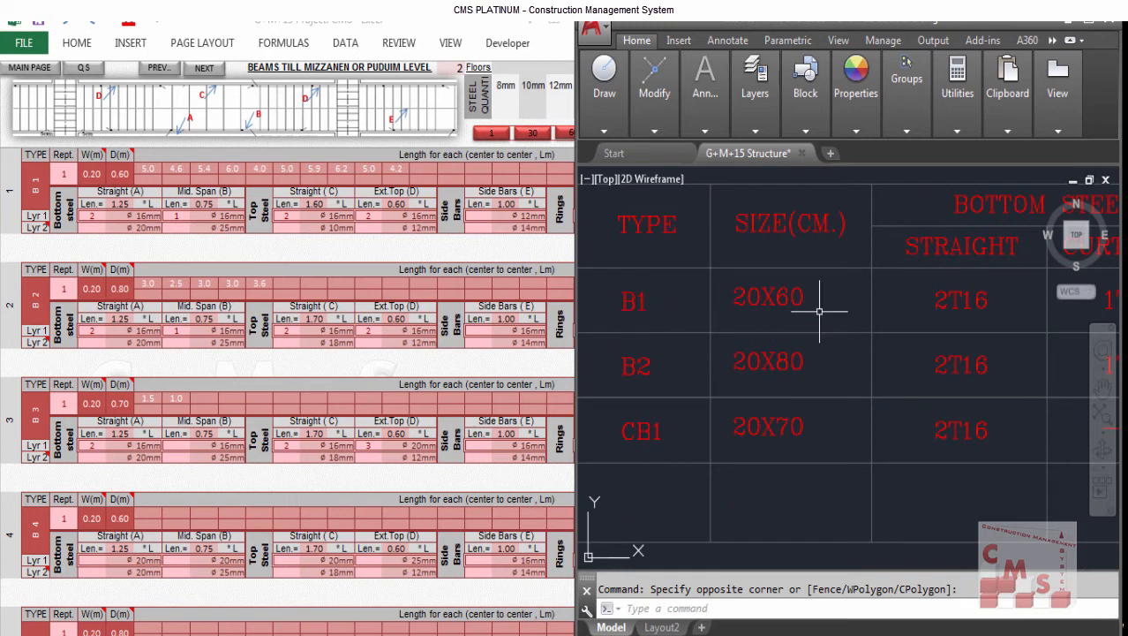
pyautogui.click(88, 173)
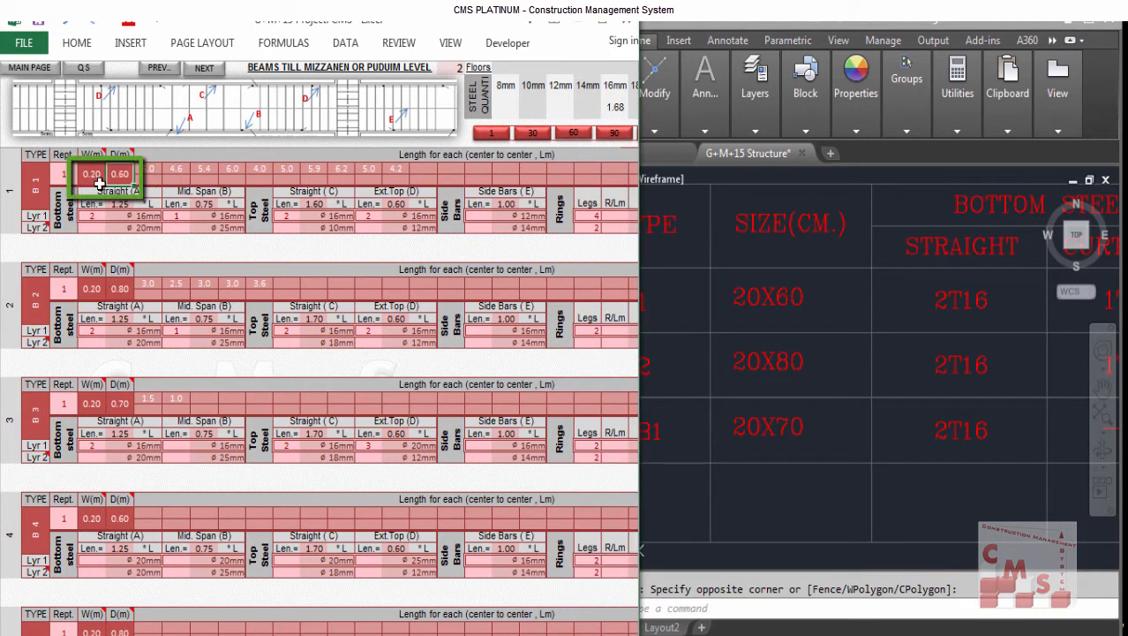
pyautogui.click(119, 177)
# Check B1's straight bottom bar count and diameter in layer 1 against the bottom steel in the beam schedule.
pyautogui.click(861, 322)
pyautogui.scroll(-2, 780, 322)
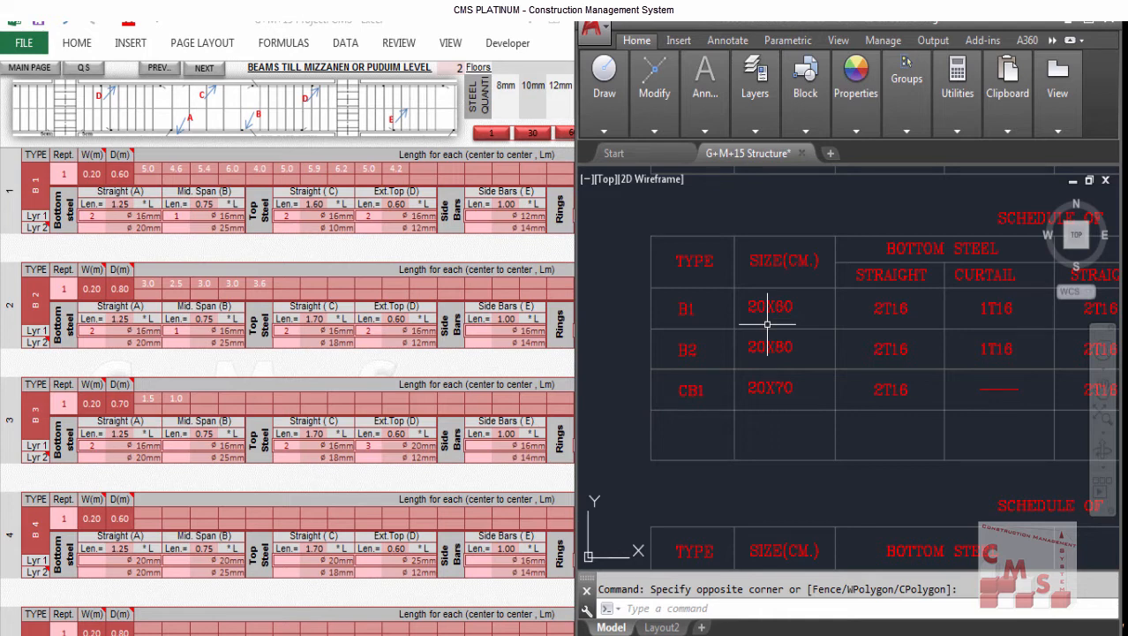
pyautogui.moveTo(768, 324); pyautogui.dragTo(601, 334)
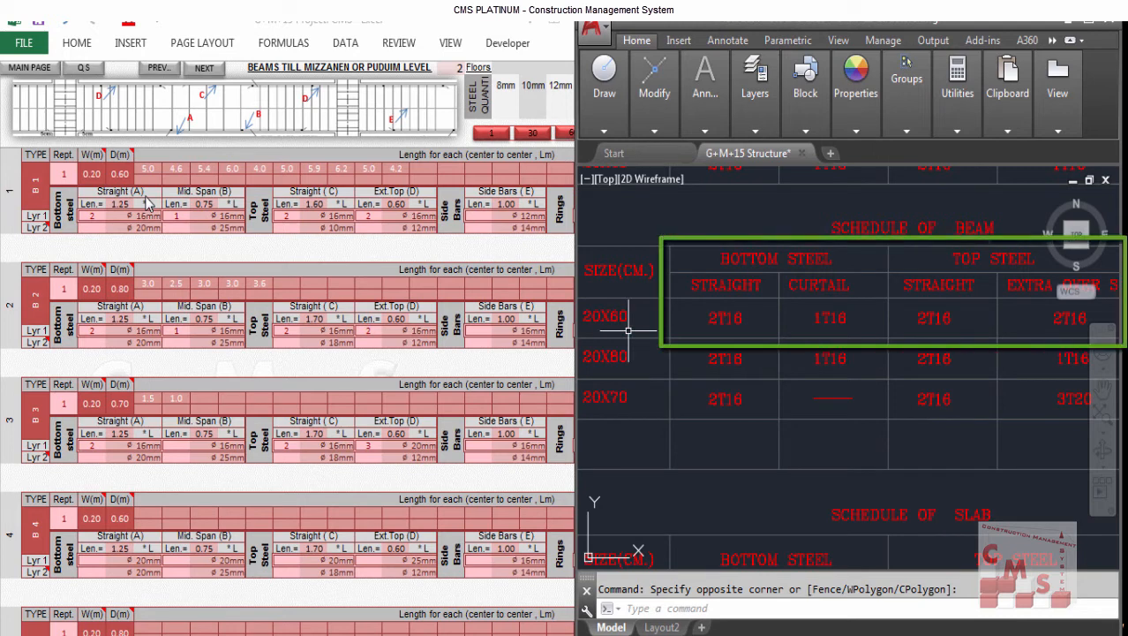
pyautogui.click(96, 220)
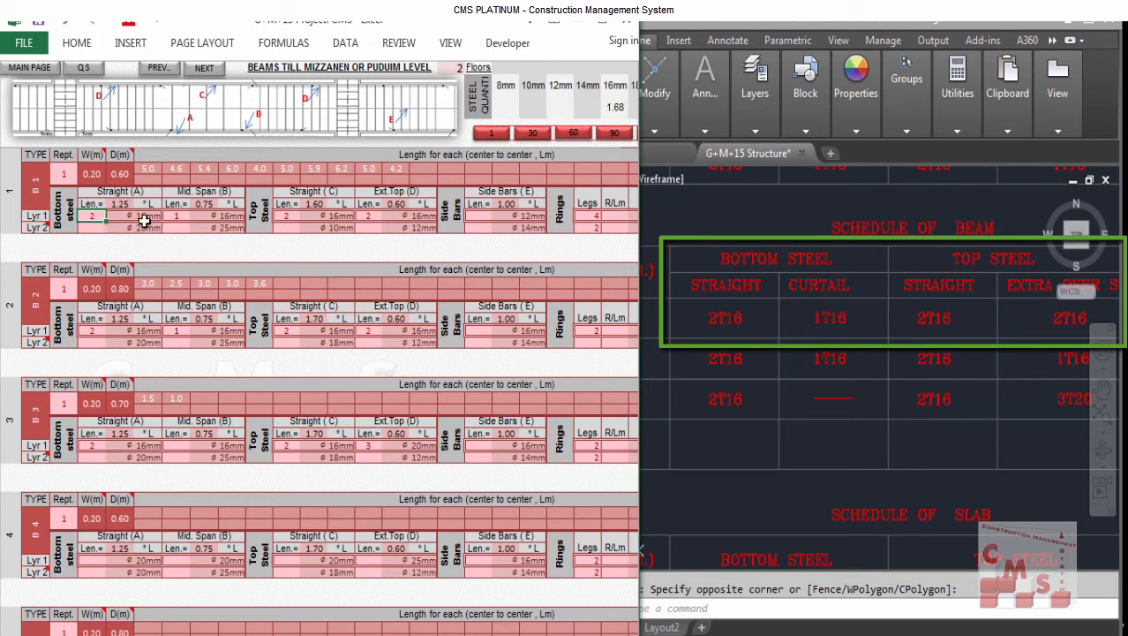
pyautogui.click(145, 216)
pyautogui.click(166, 217)
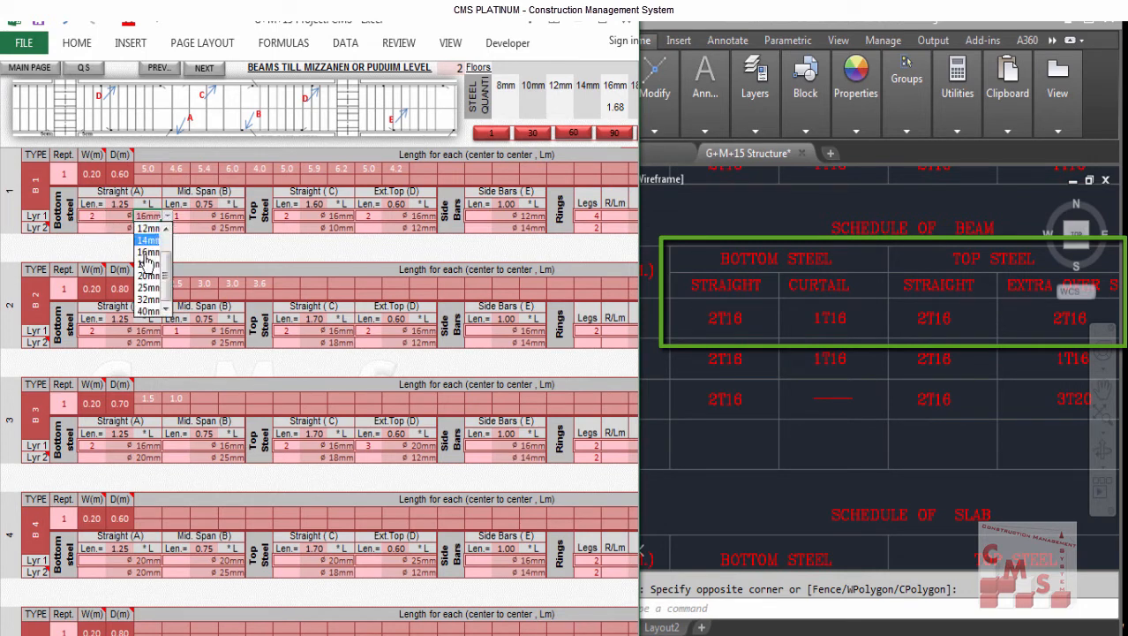
pyautogui.click(186, 218)
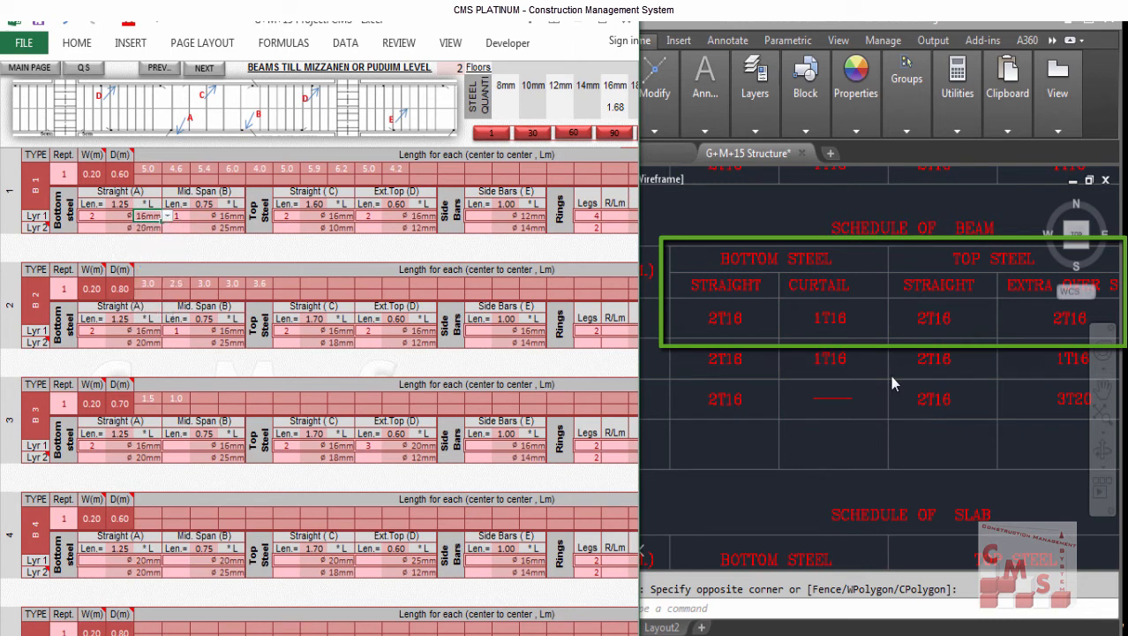
# Compare B1's mid-span bar count and diameter in layer 1 with the curtailed bottom steel in the beam schedule.
pyautogui.click(854, 337)
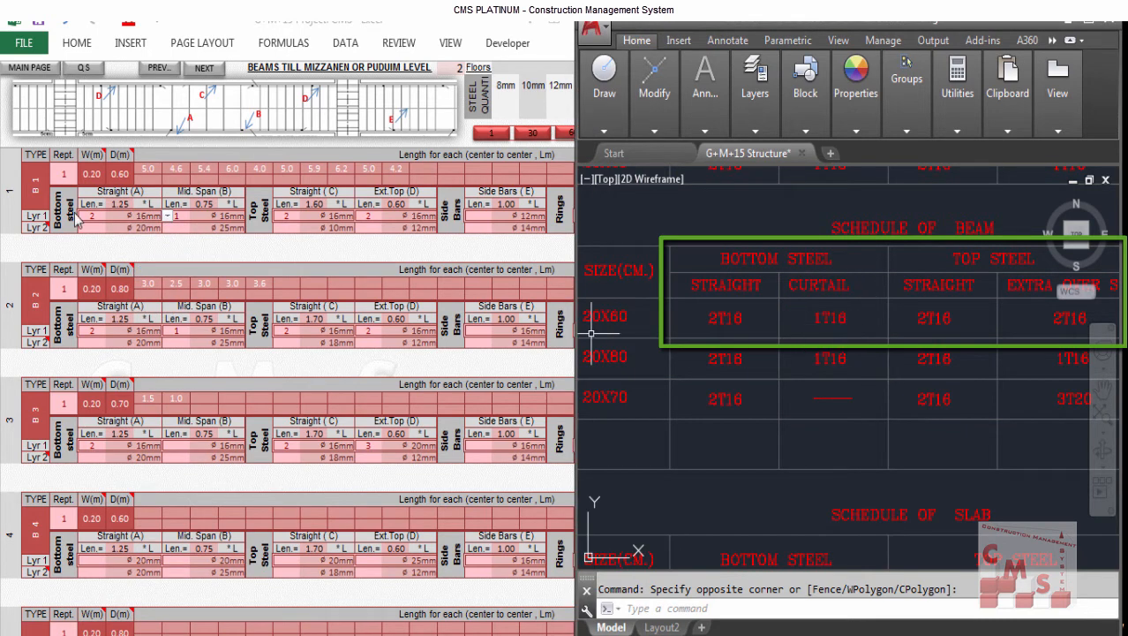
pyautogui.click(177, 217)
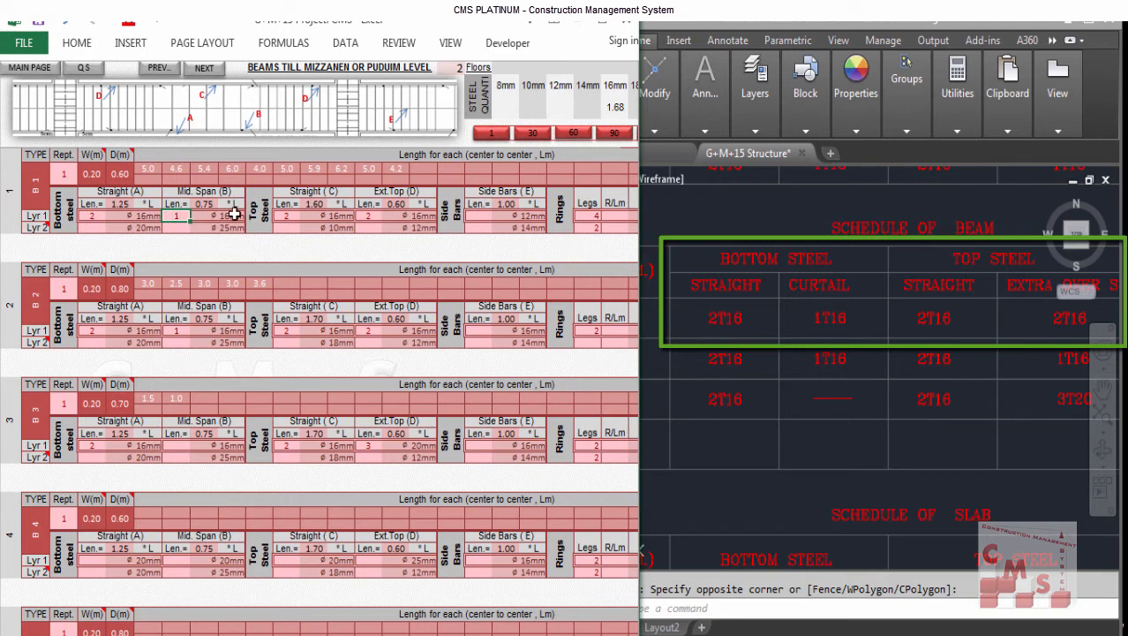
pyautogui.click(234, 215)
pyautogui.click(250, 215)
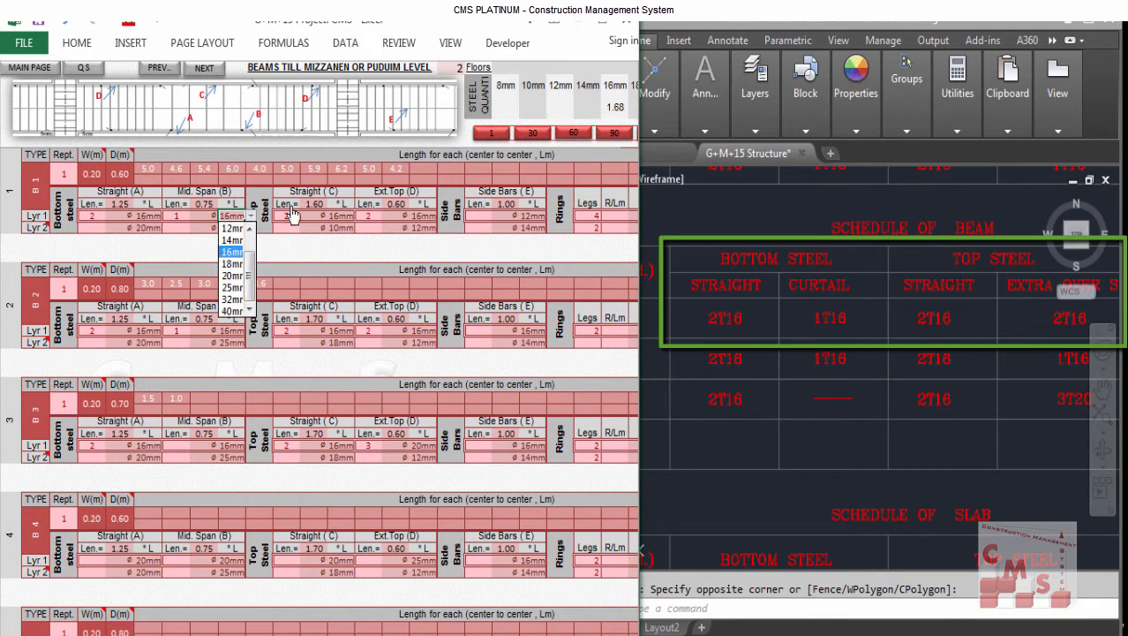
# Enter B1's straight top steel in layer 1 as 2 bars of 16 mm, following the beam schedule.
pyautogui.click(828, 315)
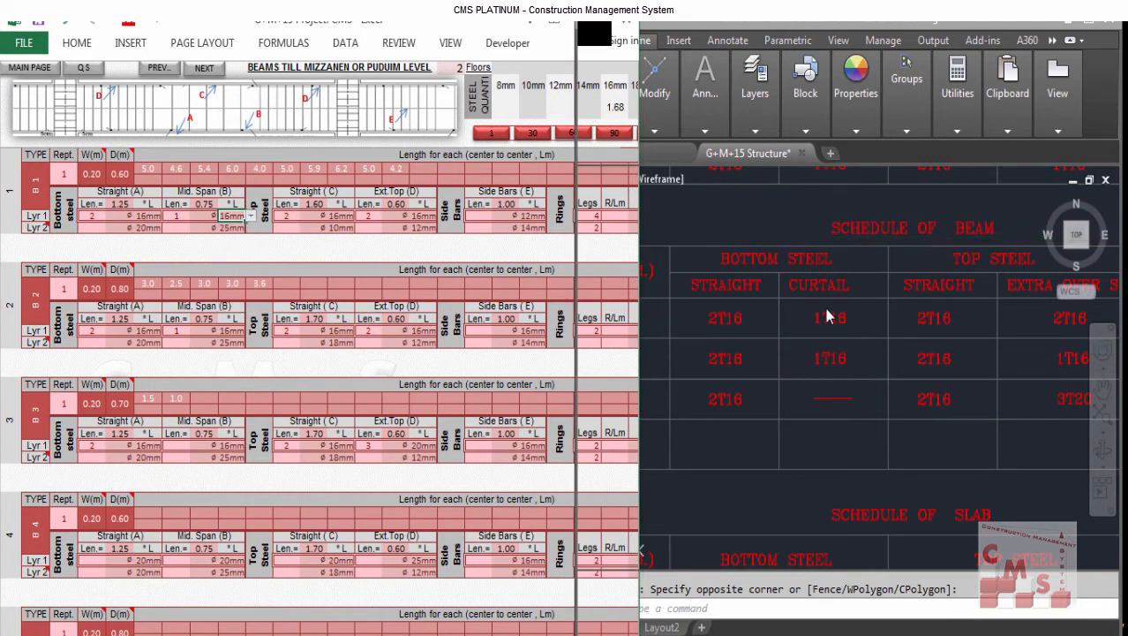
pyautogui.scroll(4, 808, 320)
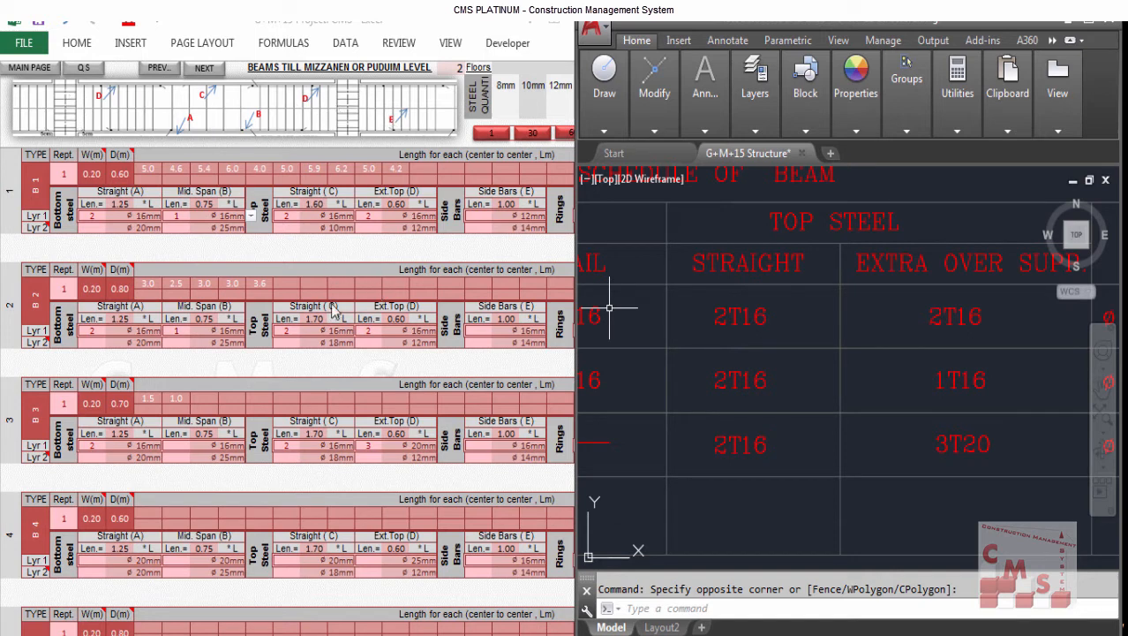
pyautogui.click(291, 218)
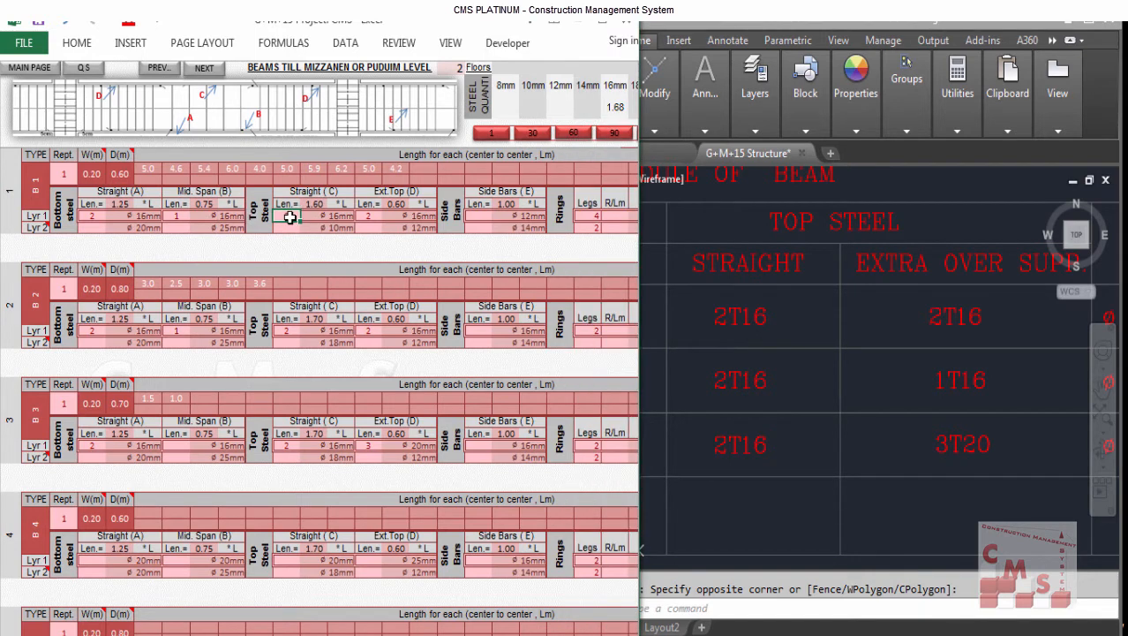
pyautogui.write('2')
pyautogui.click(335, 217)
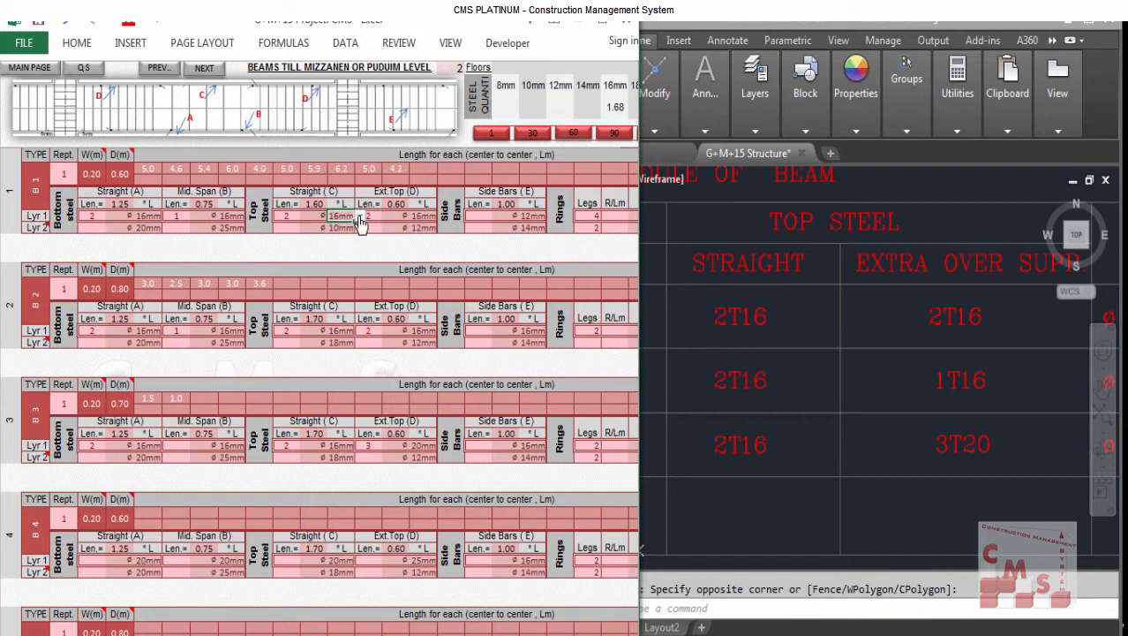
pyautogui.click(360, 217)
pyautogui.click(344, 252)
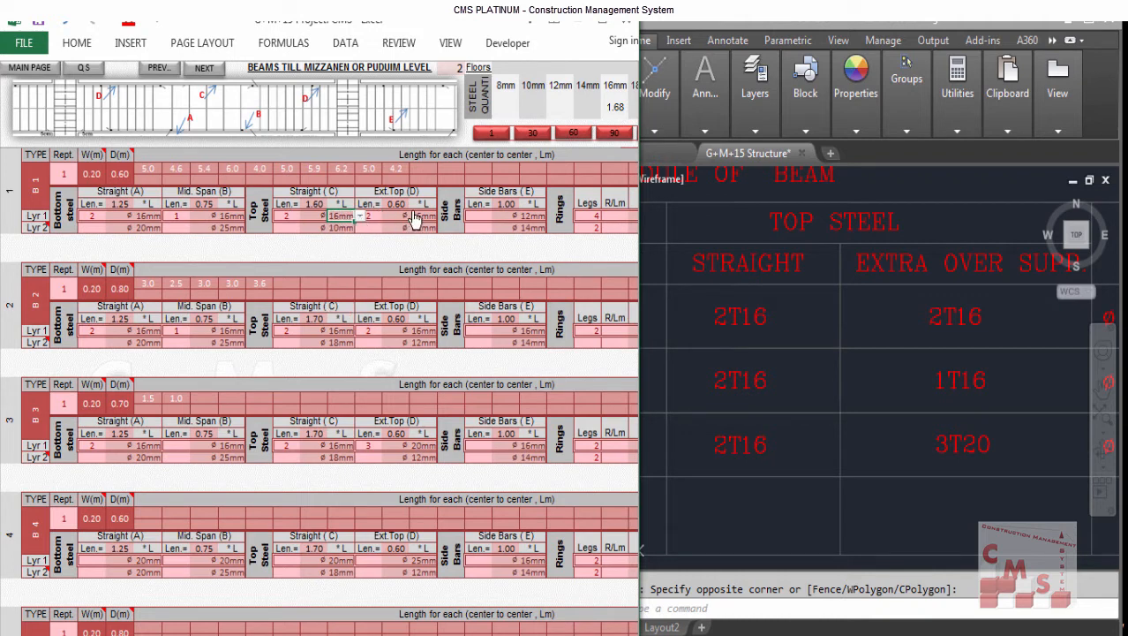
# Compare B1's extra top bar count in layer 1 with the extra-over-support steel, then find the schedule's stirrups column.
pyautogui.click(369, 219)
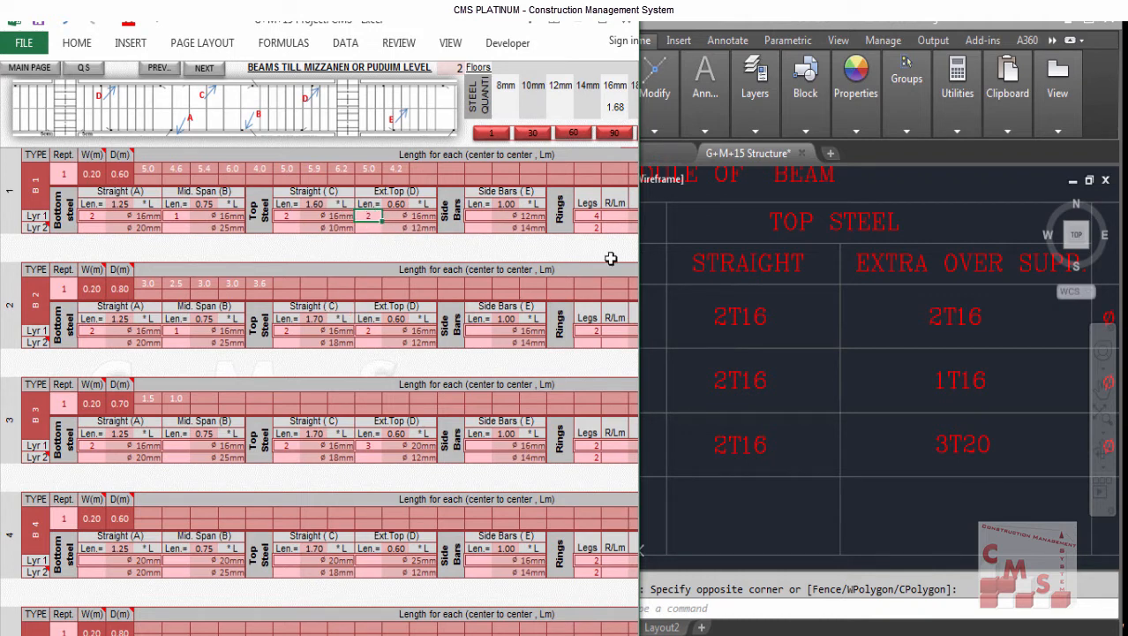
pyautogui.click(722, 277)
pyautogui.scroll(-2, 720, 279)
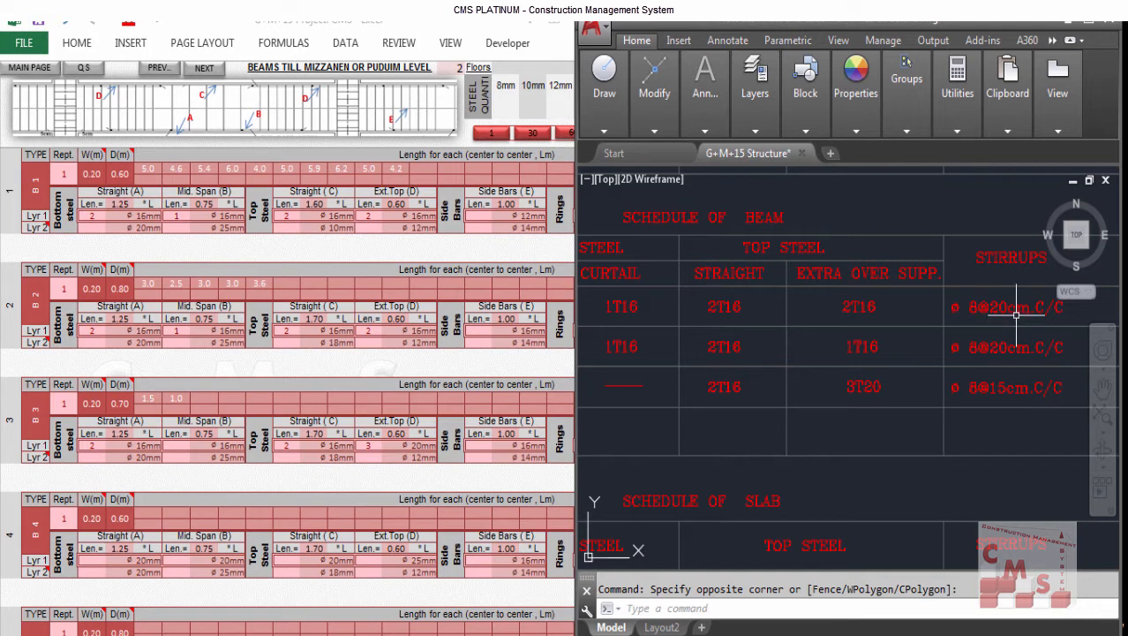
# Enter 5 rings per linear metre with 8 mm diameter for B1's layer 1, following the schedule's stirrups.
pyautogui.click(570, 44)
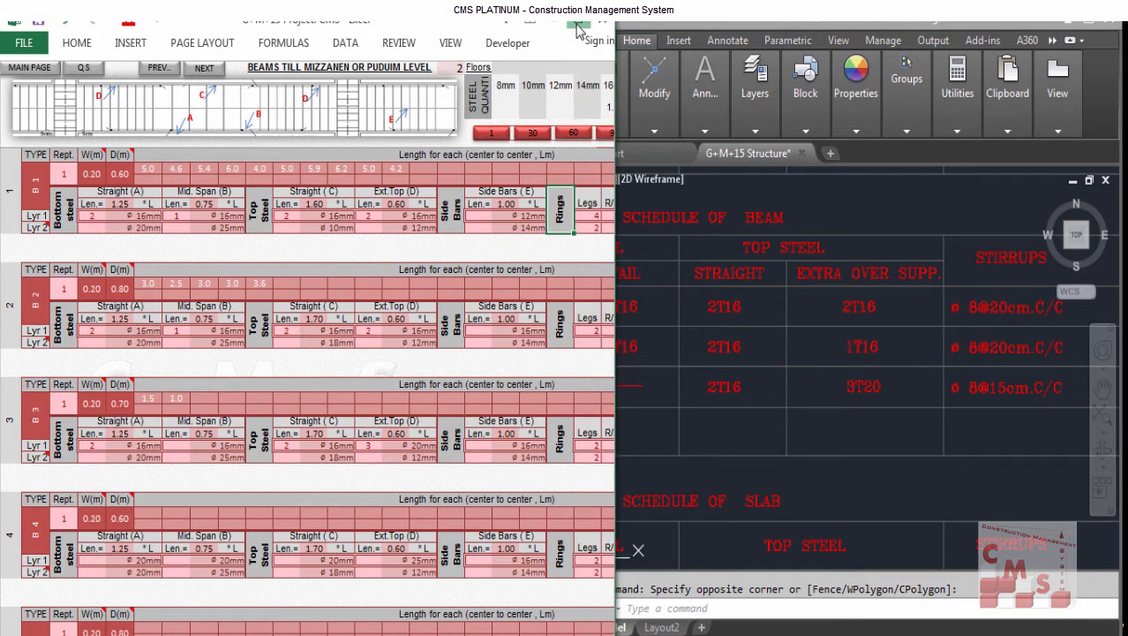
pyautogui.click(578, 23)
pyautogui.click(618, 216)
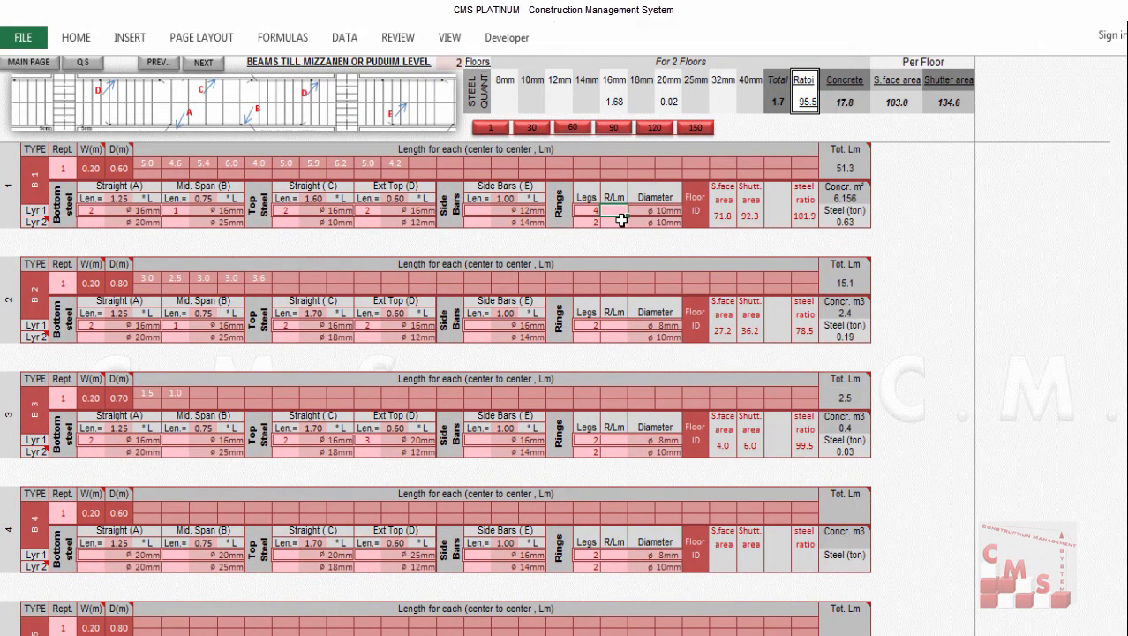
pyautogui.write('5')
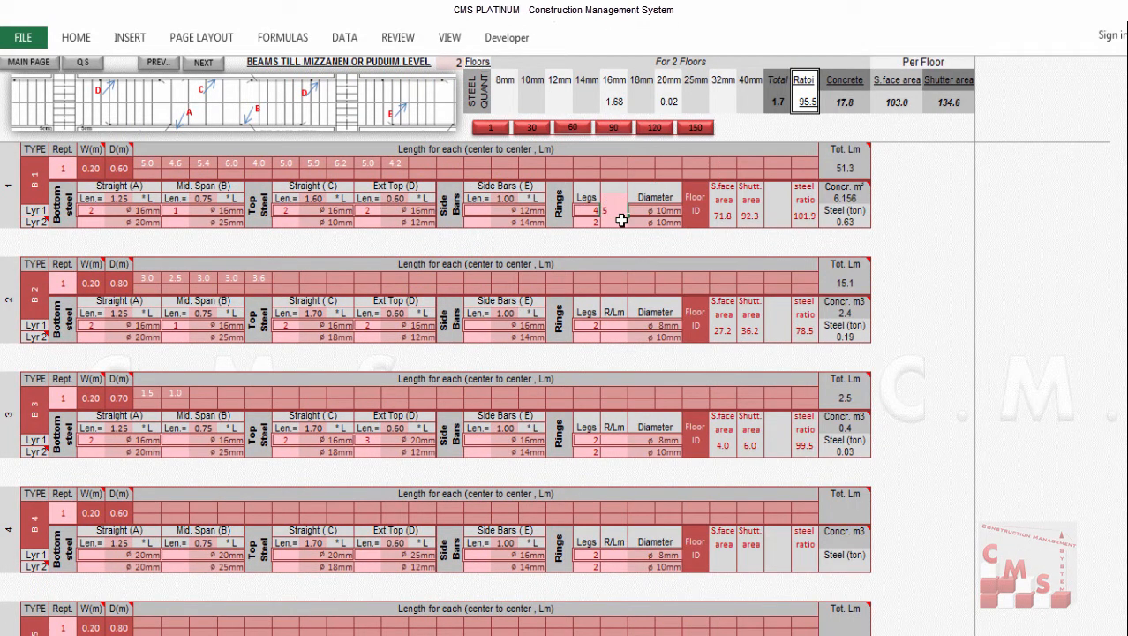
pyautogui.click(680, 215)
pyautogui.click(687, 211)
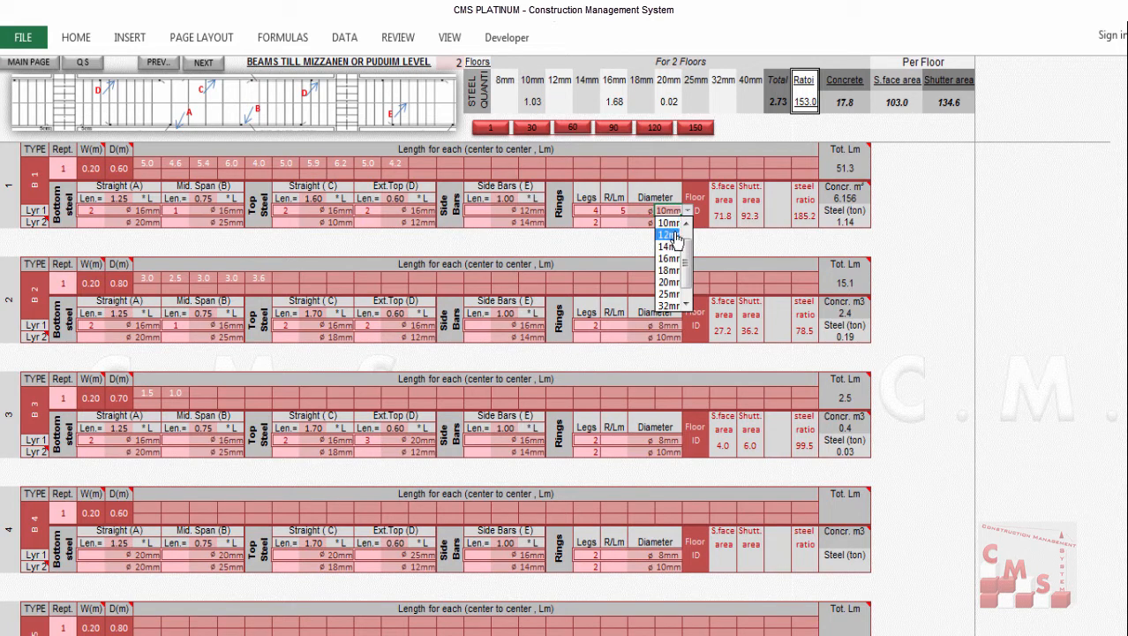
pyautogui.scroll(1, 687, 256)
pyautogui.click(664, 223)
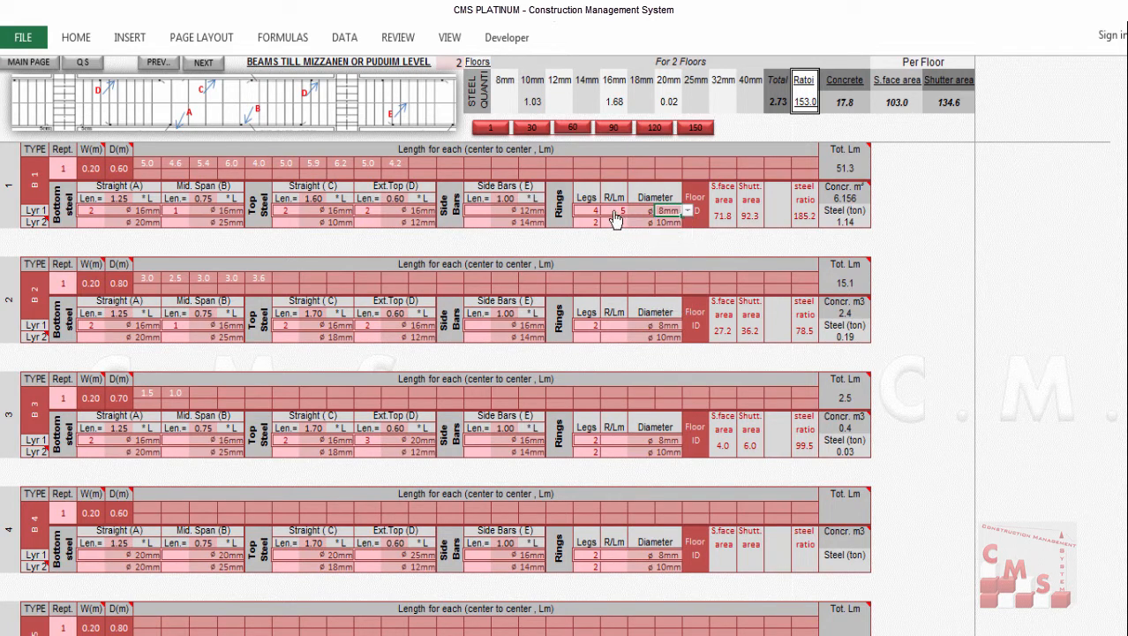
# Set the number of ring legs in B1's layer 1 to 2.
pyautogui.click(587, 212)
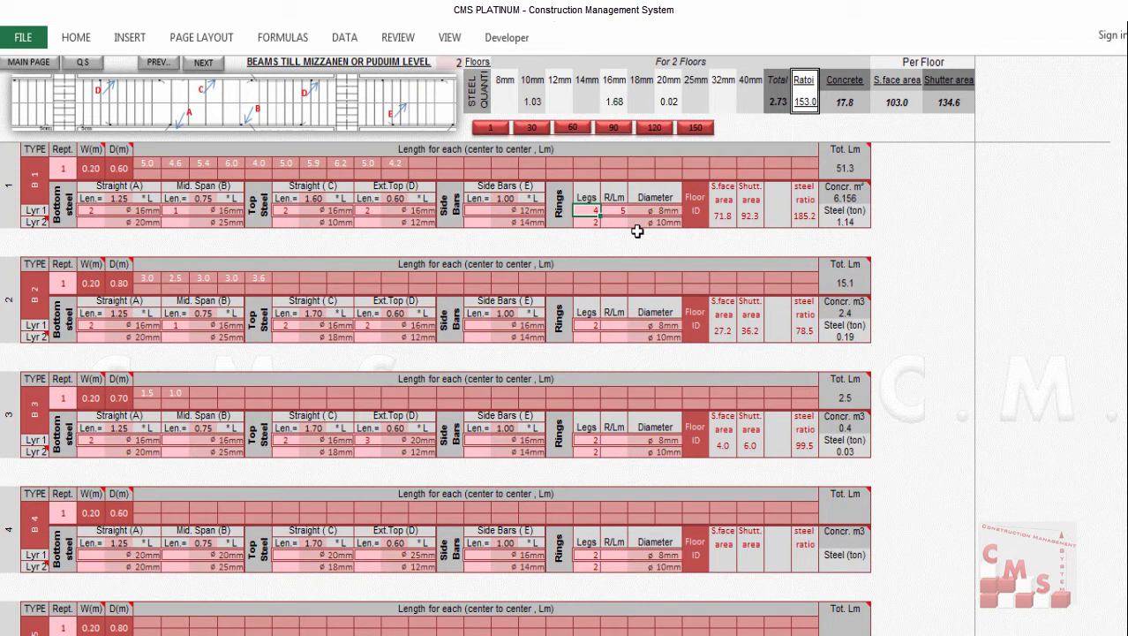
pyautogui.write('2')
pyautogui.press('Return')
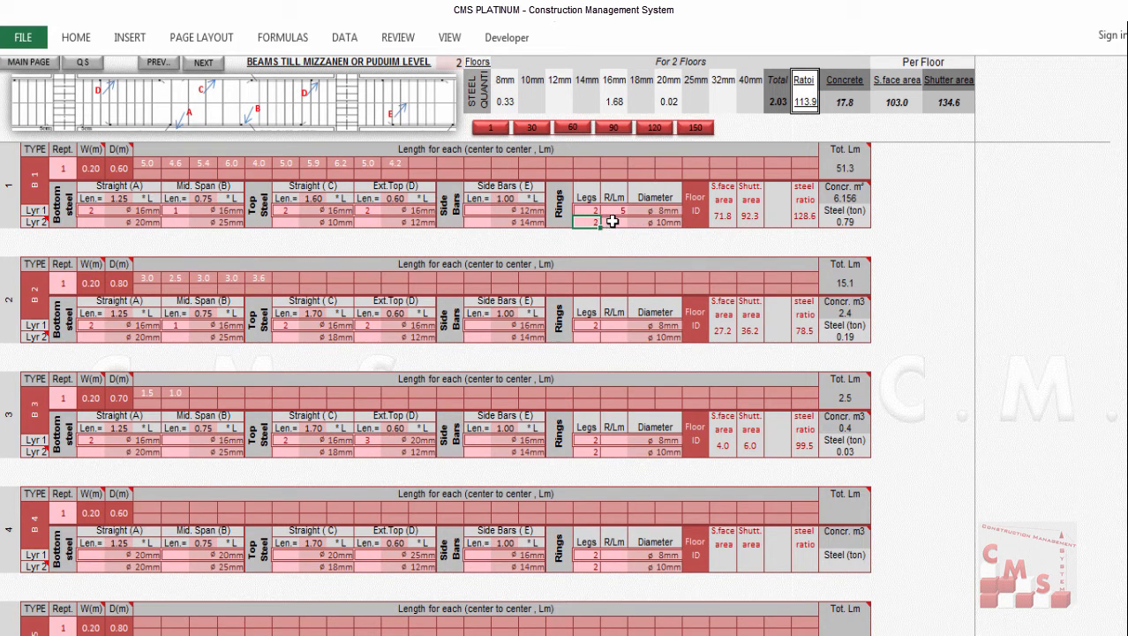
pyautogui.click(584, 213)
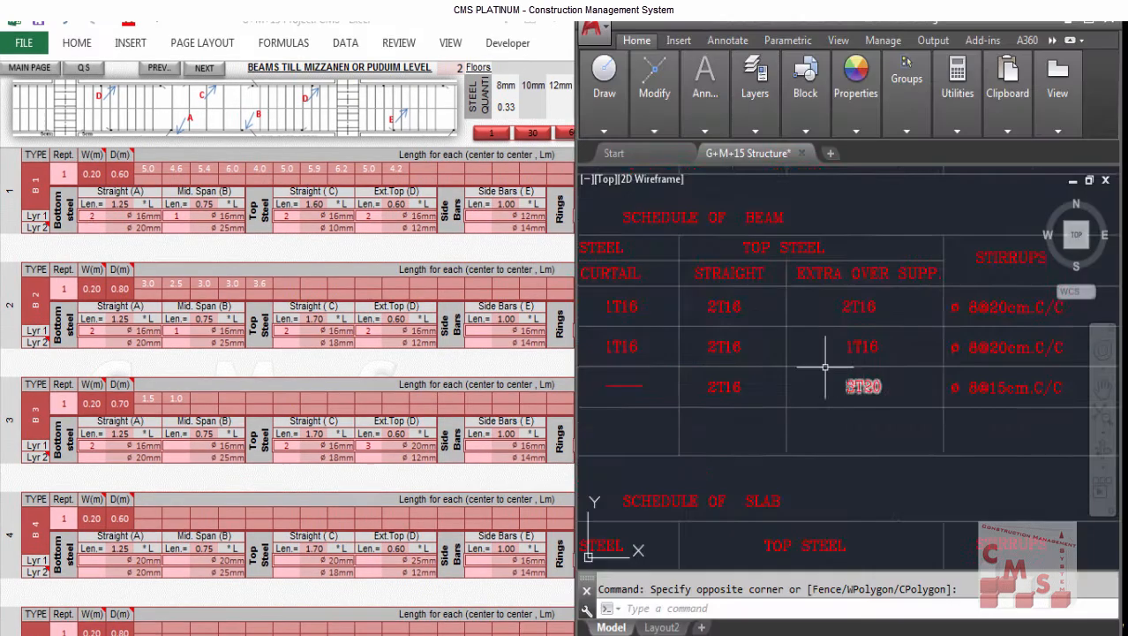
# Compare B2's size and reinforcement entries in the sheet with the B2 row of the drawing's beam schedule.
pyautogui.scroll(5, 824, 365)
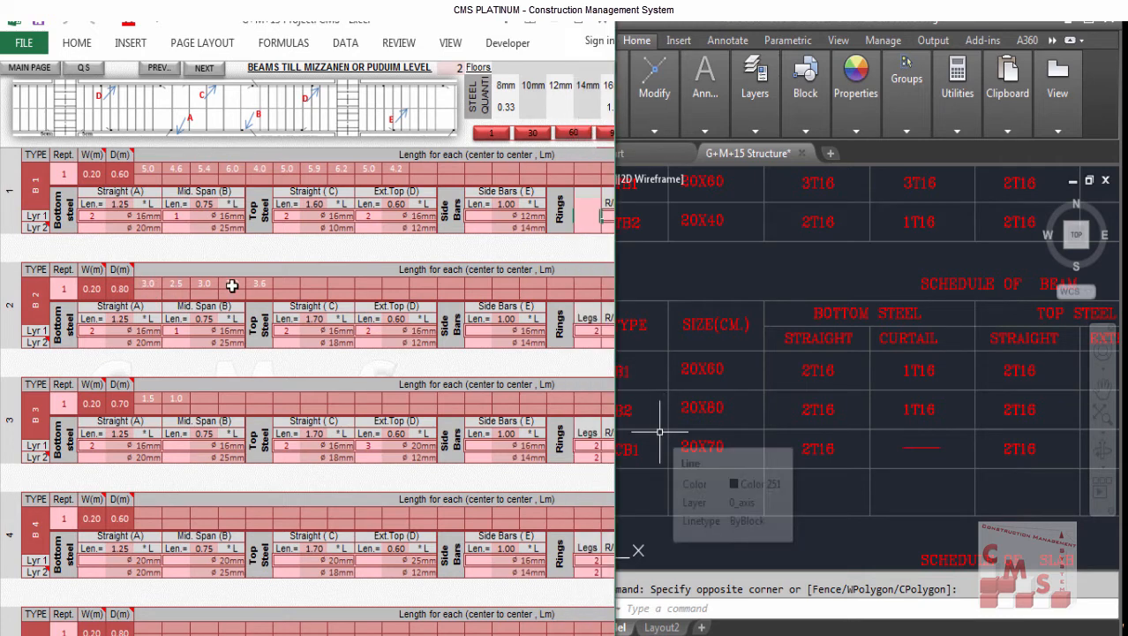
pyautogui.click(119, 290)
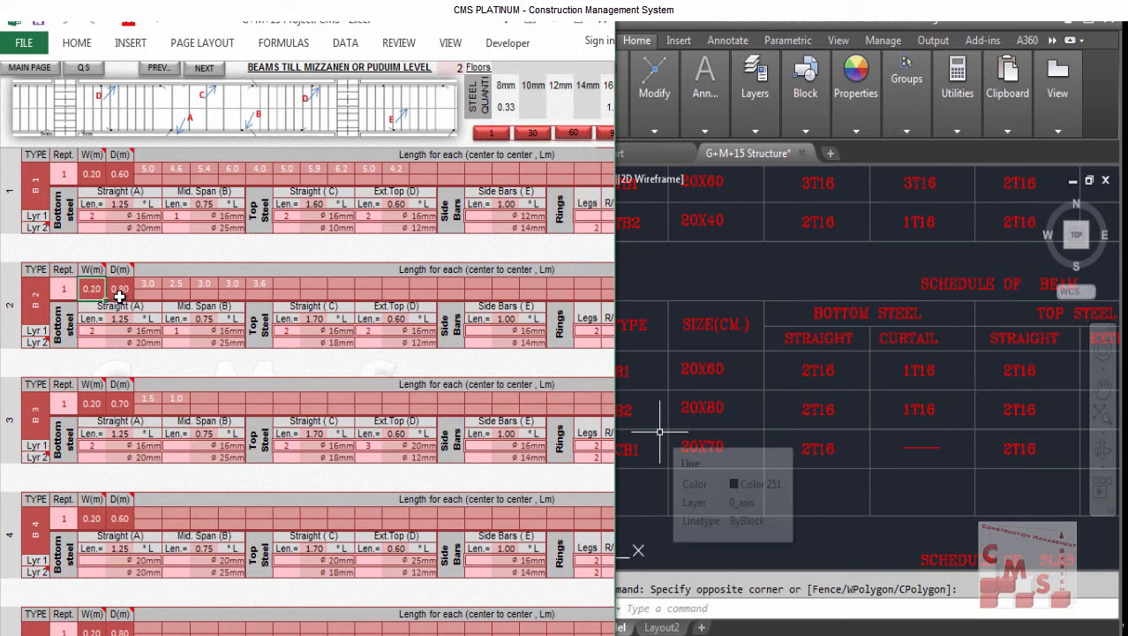
pyautogui.click(70, 287)
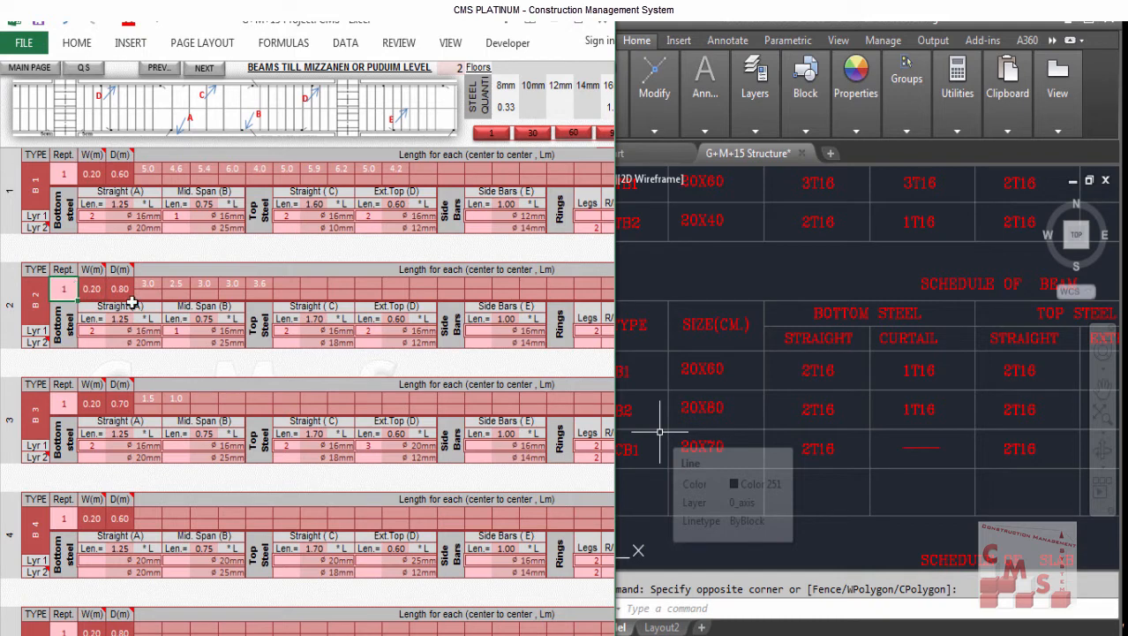
pyautogui.click(286, 336)
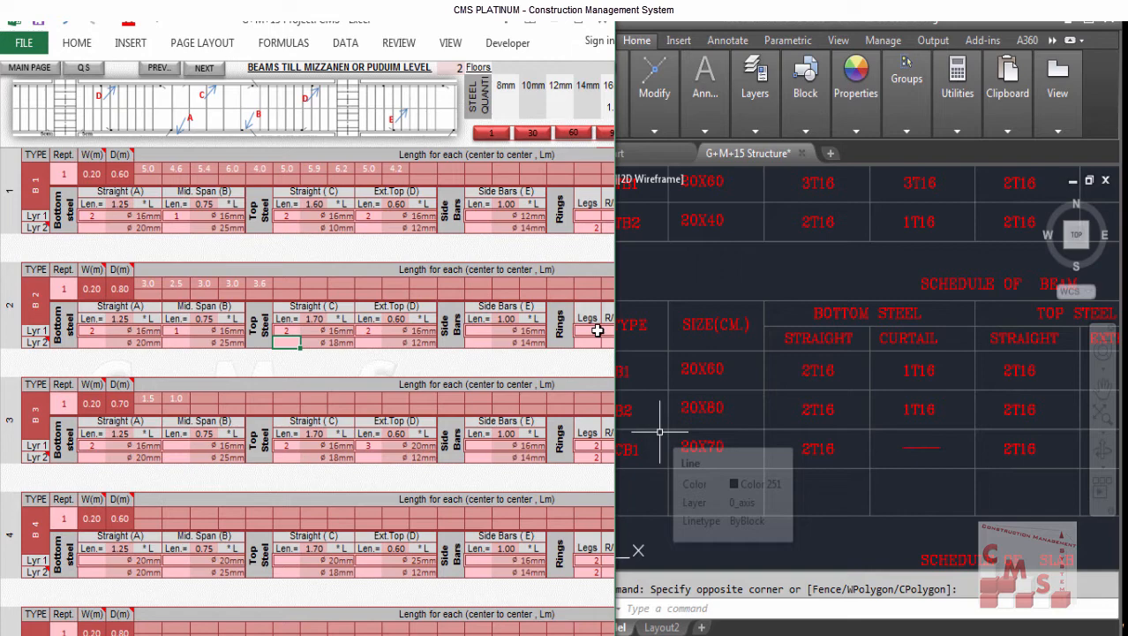
# Return to the full-size beams sheet and set its number of floors to 1.
pyautogui.click(587, 240)
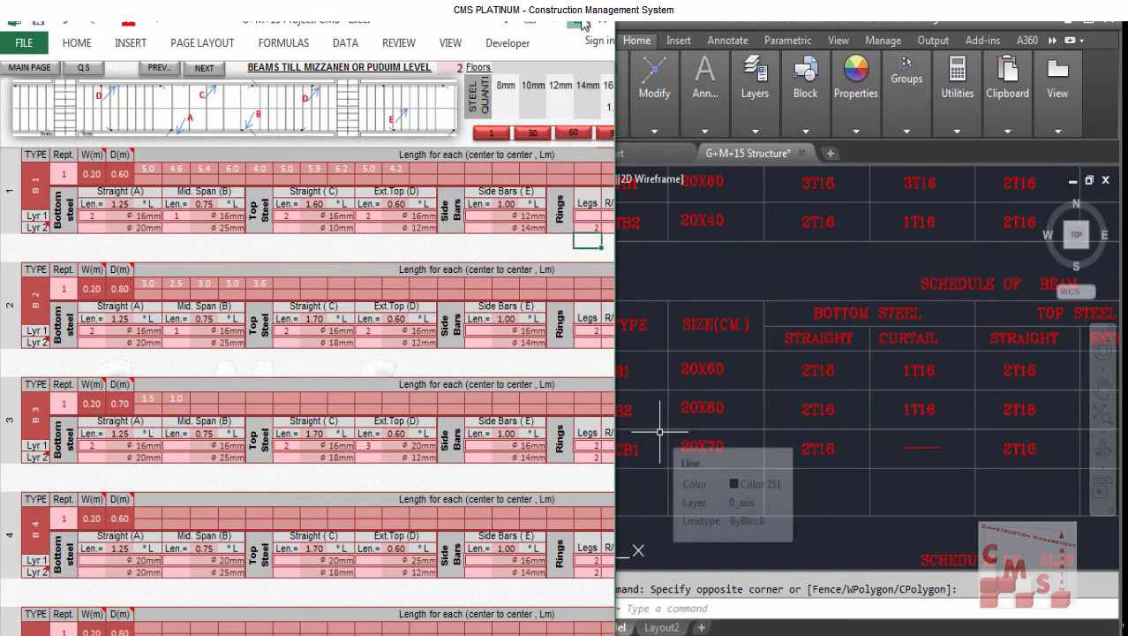
pyautogui.click(582, 25)
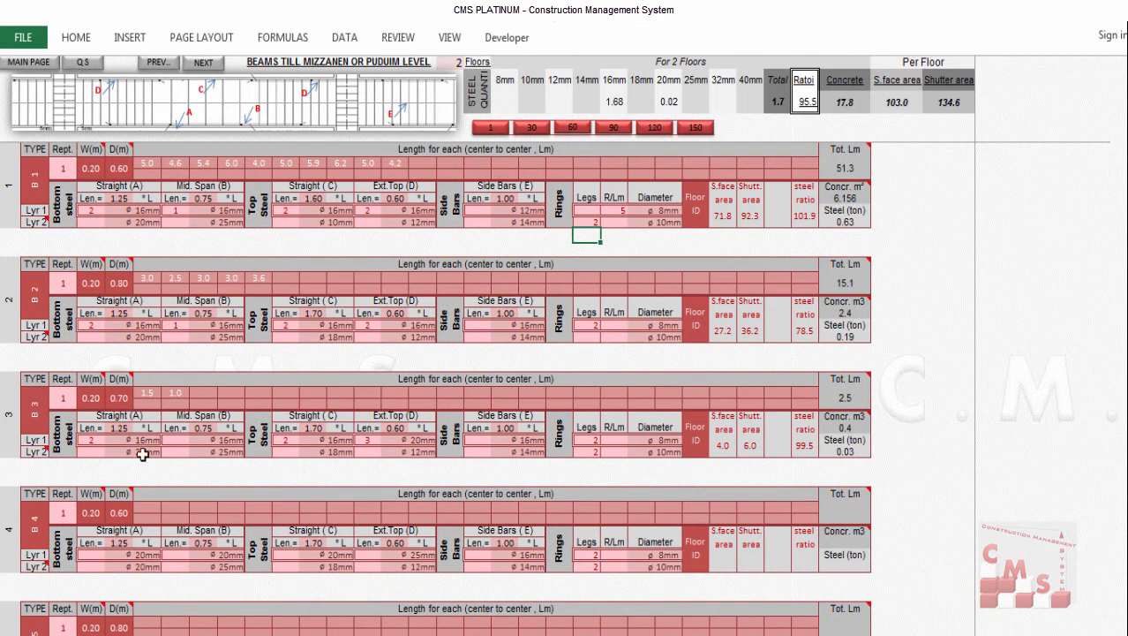
pyautogui.click(457, 61)
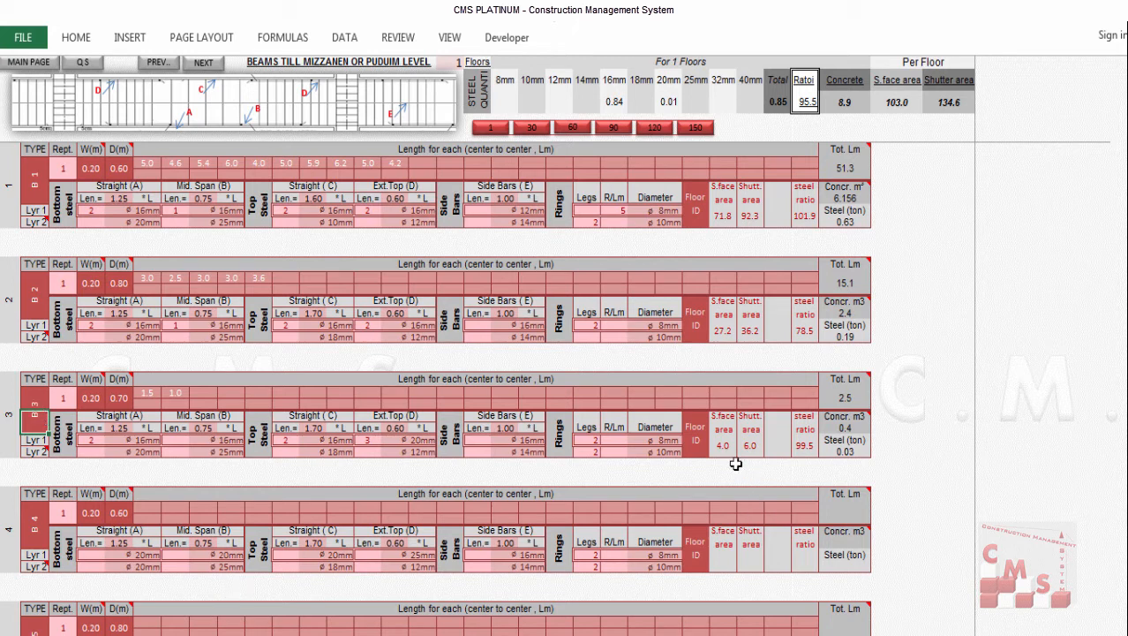
# Examine the Floor ID fields of beams B1 to B4.
pyautogui.click(698, 436)
pyautogui.click(697, 301)
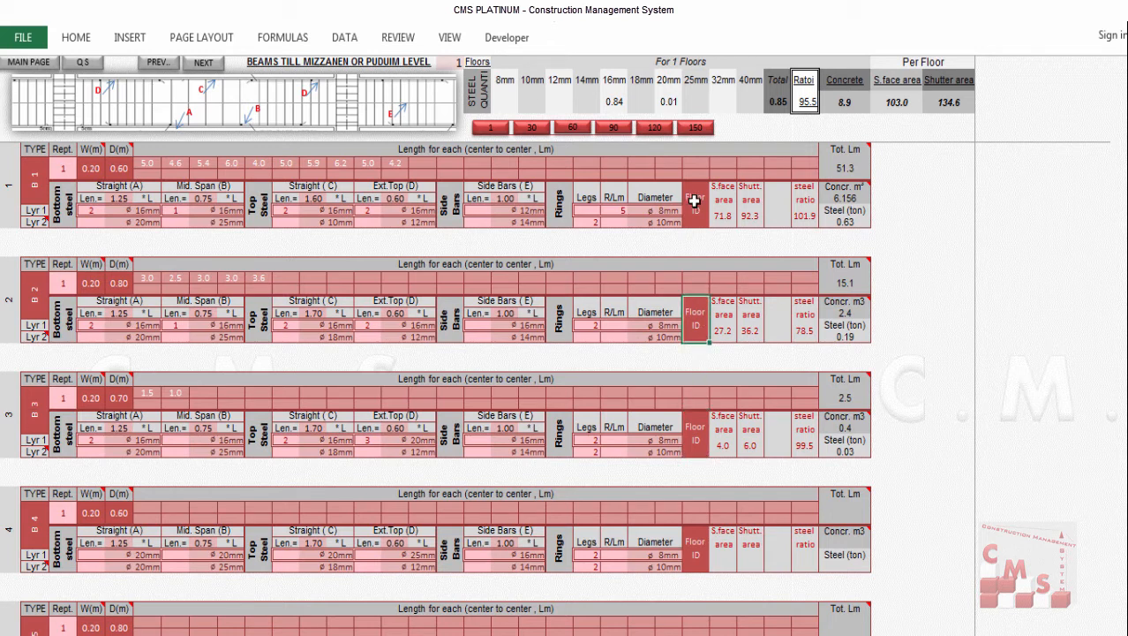
pyautogui.click(689, 553)
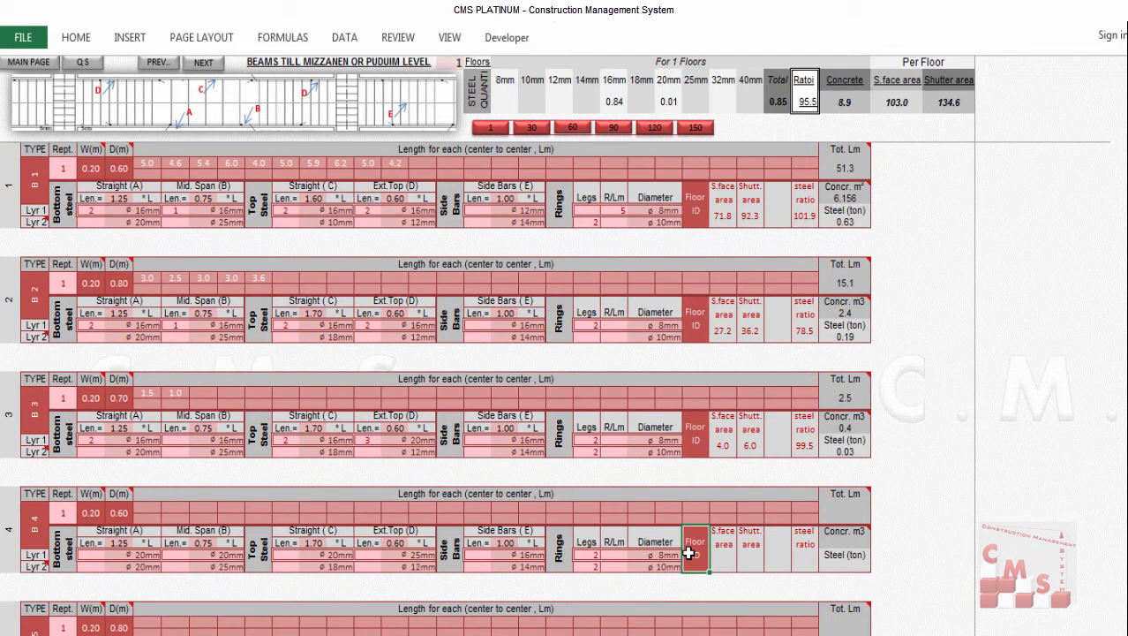
pyautogui.click(695, 428)
pyautogui.click(692, 362)
pyautogui.click(690, 319)
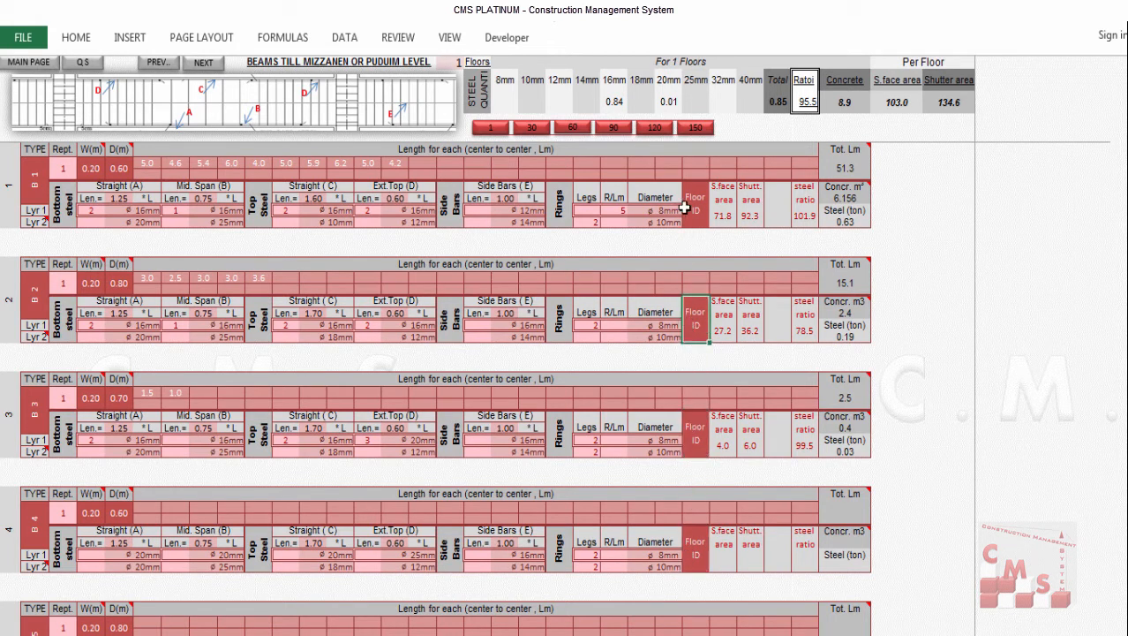
pyautogui.click(685, 208)
pyautogui.click(700, 544)
pyautogui.click(694, 442)
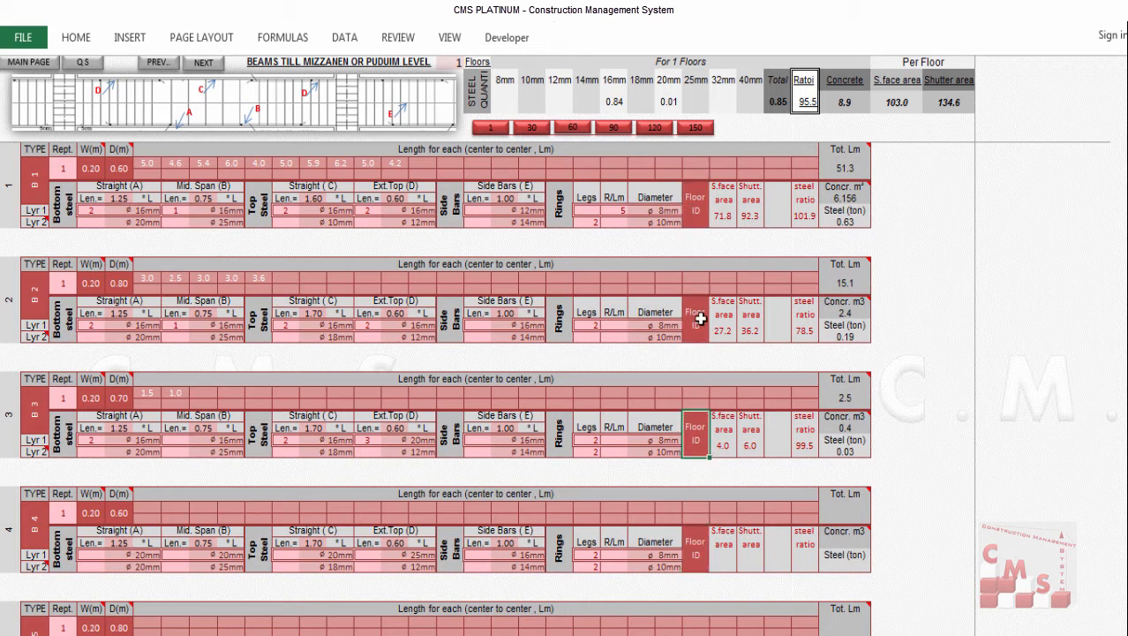
pyautogui.click(697, 208)
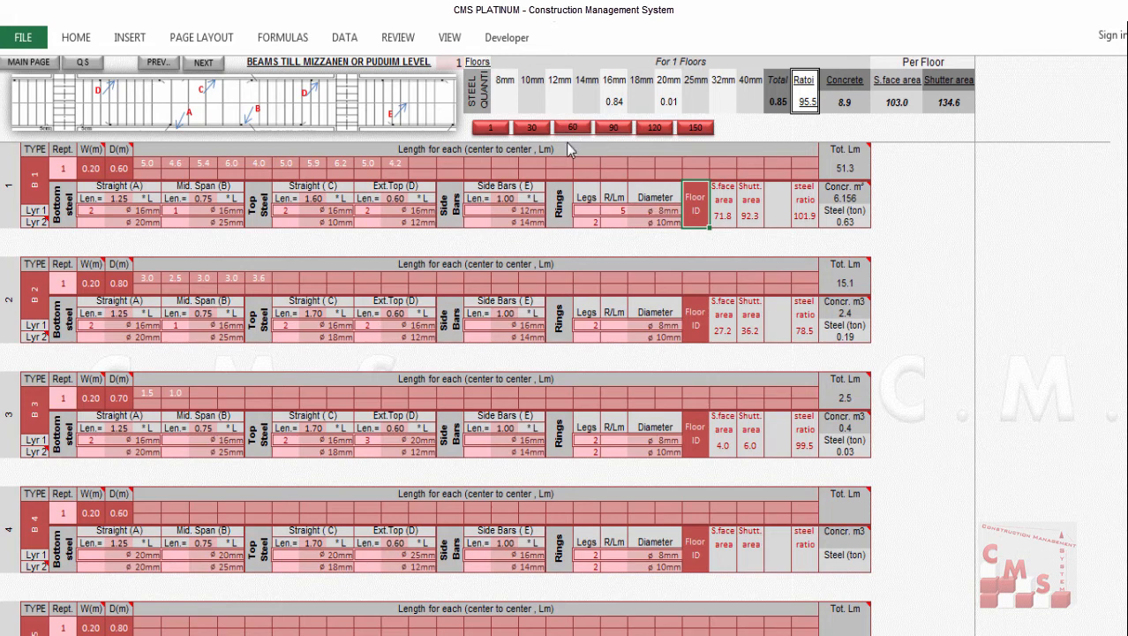
# Jump through the beams sheet to the entries for beams 60, 90, 1 and 150.
pyautogui.click(574, 128)
pyautogui.click(618, 128)
pyautogui.scroll(-2, 364, 440)
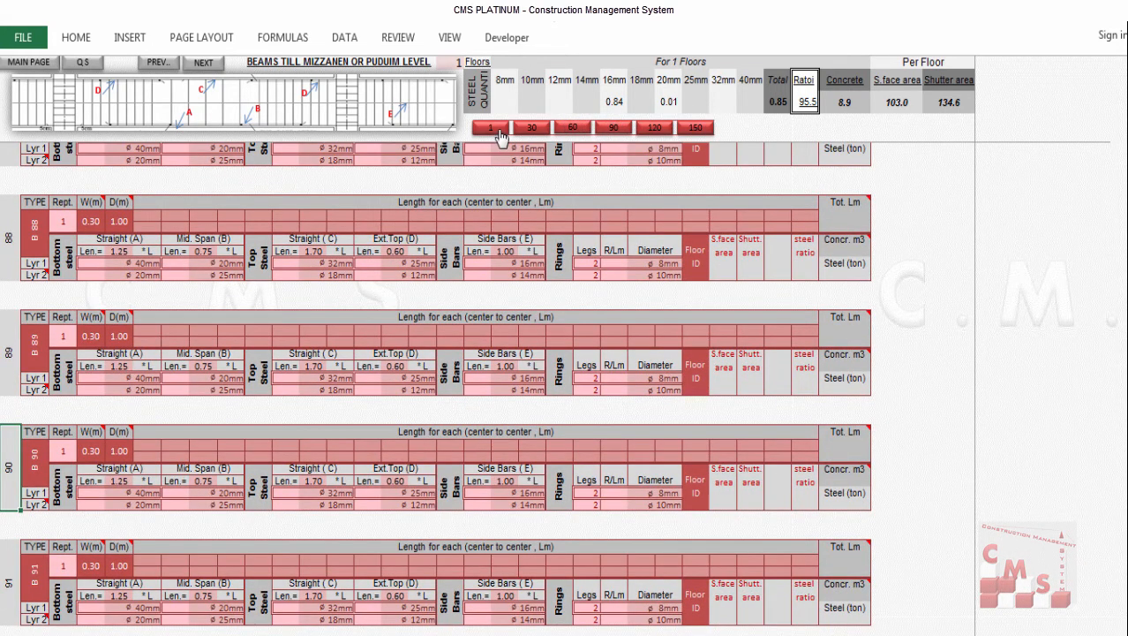
pyautogui.click(500, 131)
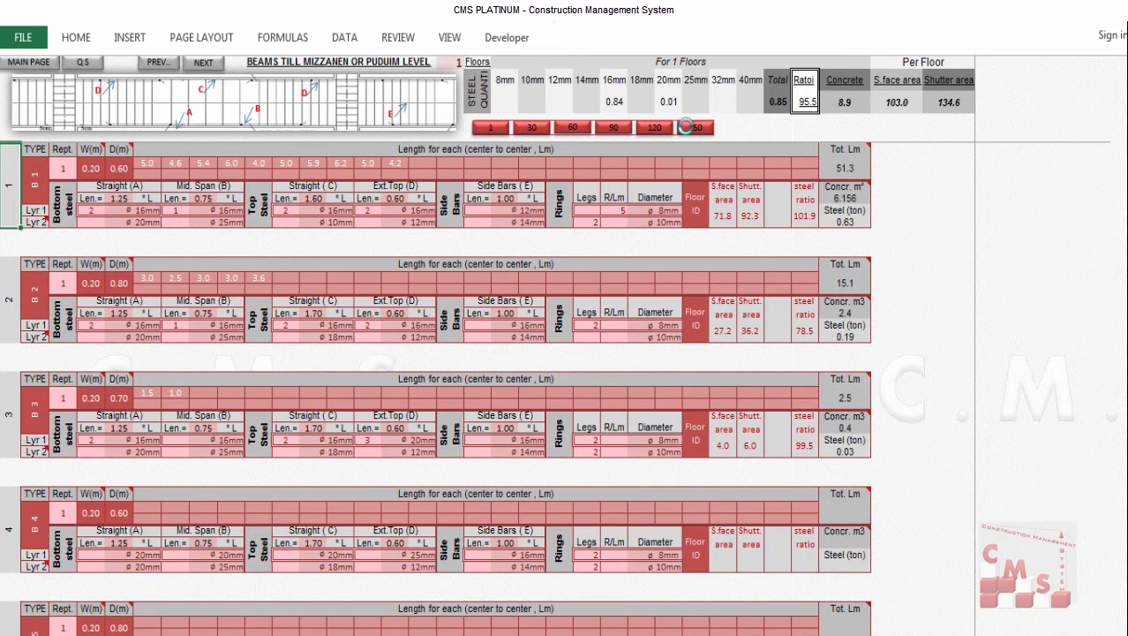
pyautogui.click(685, 127)
pyautogui.scroll(-2, 83, 458)
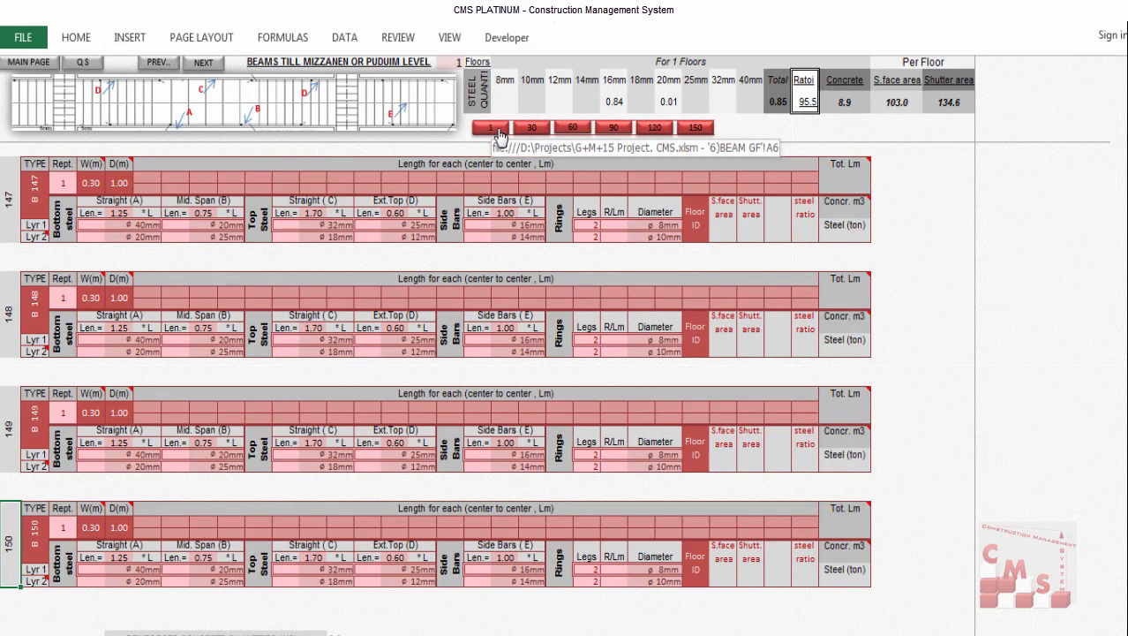
# Return to beam 1 and review the total steel and concrete quantities in the sheet's summary.
pyautogui.click(492, 128)
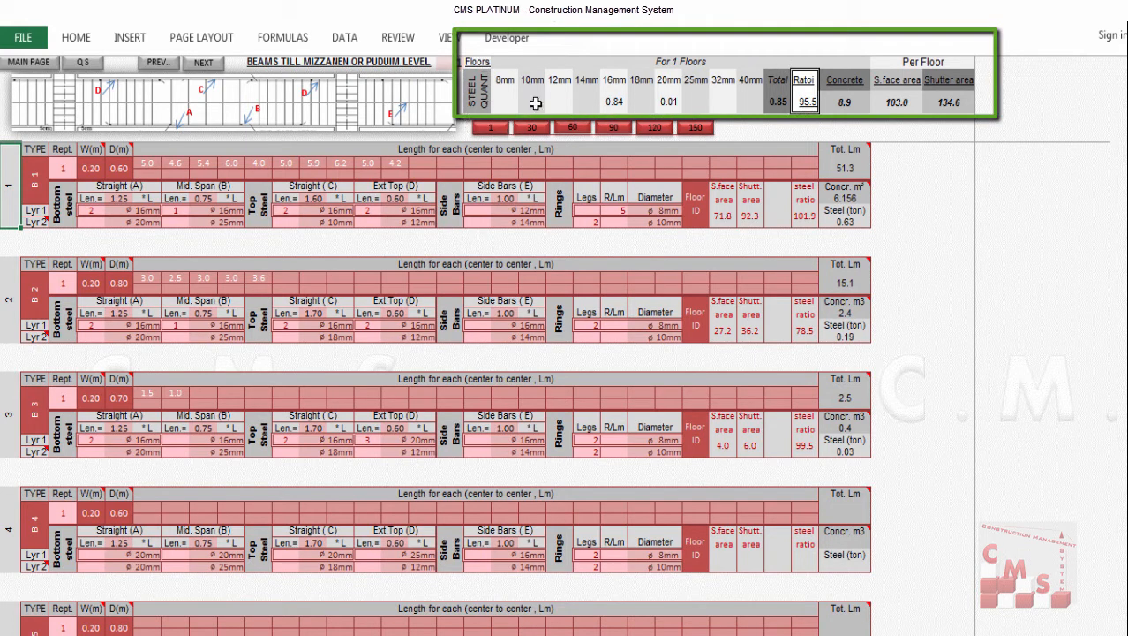
pyautogui.click(777, 101)
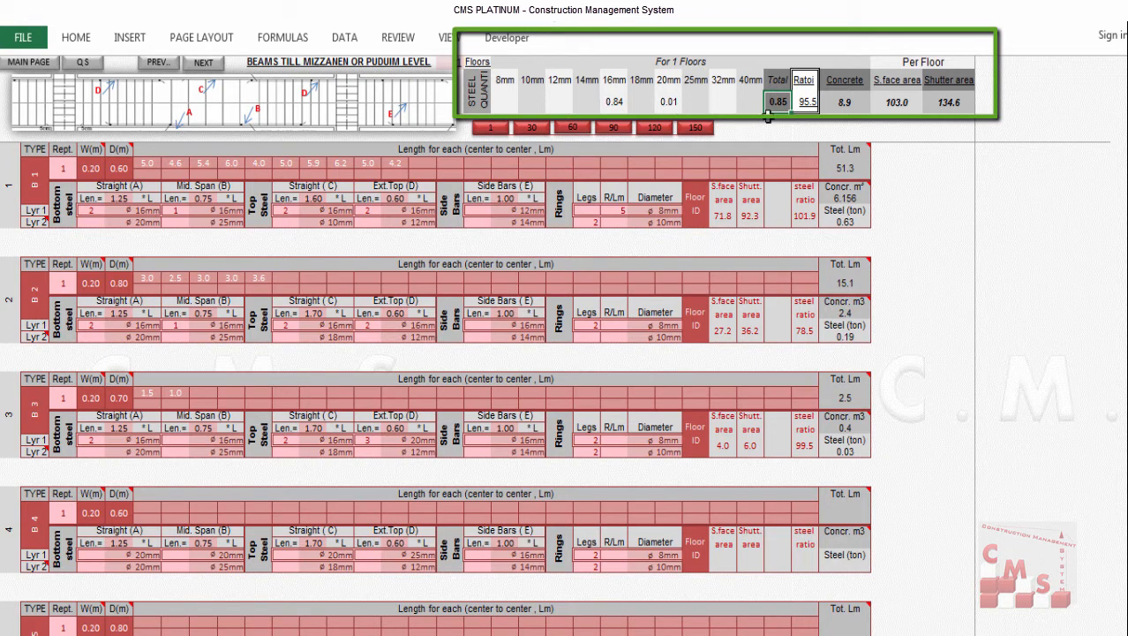
pyautogui.click(839, 104)
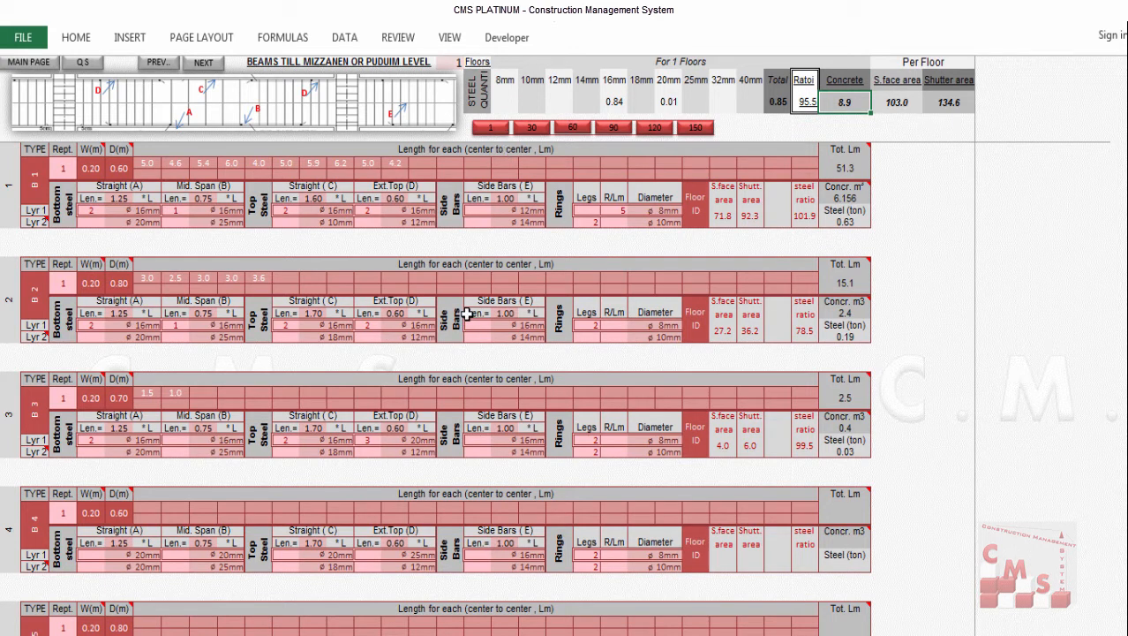
# Open the typical floors beams sheet from the structure works and check its number of floors.
pyautogui.click(82, 61)
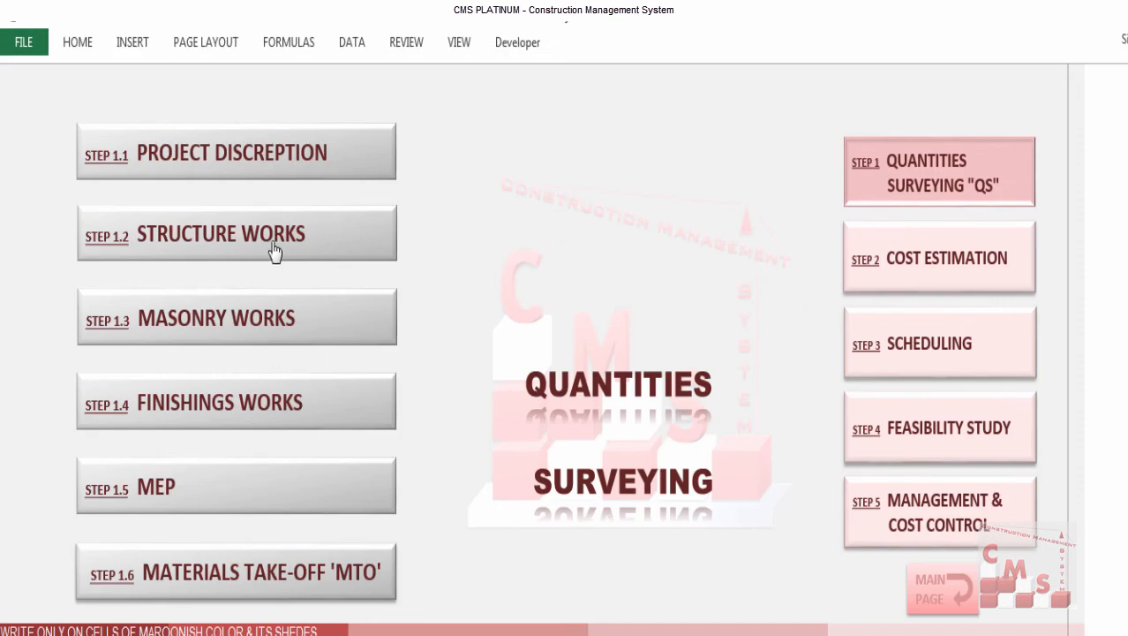
pyautogui.click(275, 252)
pyautogui.click(817, 394)
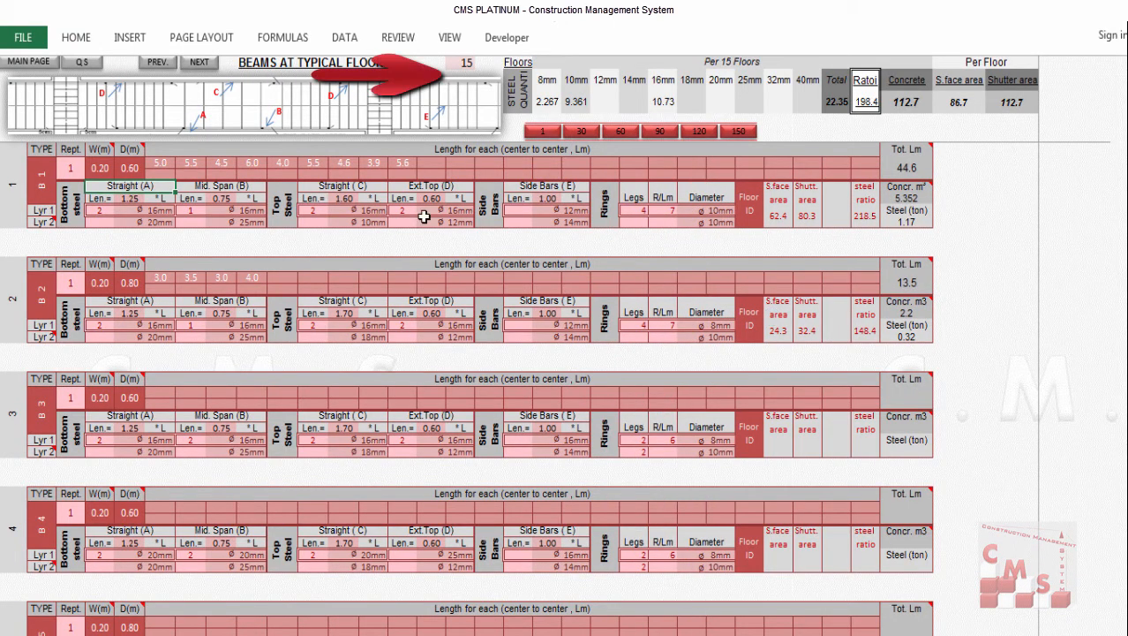
pyautogui.click(469, 64)
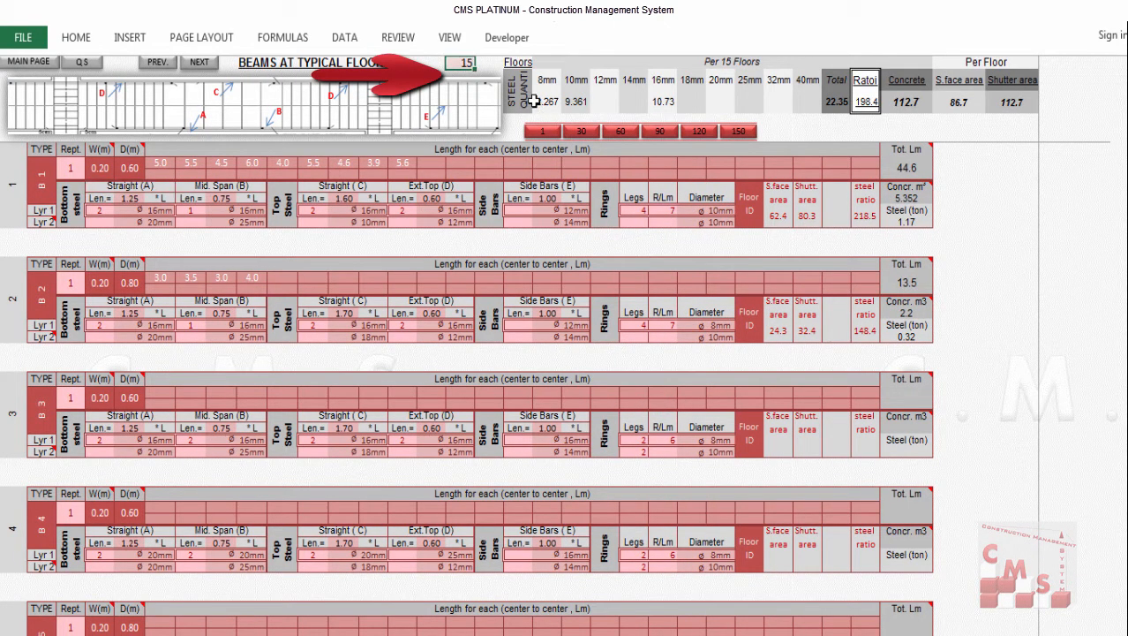
# Check the number of type 1 typical floors in the project description and return to the typical floors beams sheet.
pyautogui.click(39, 70)
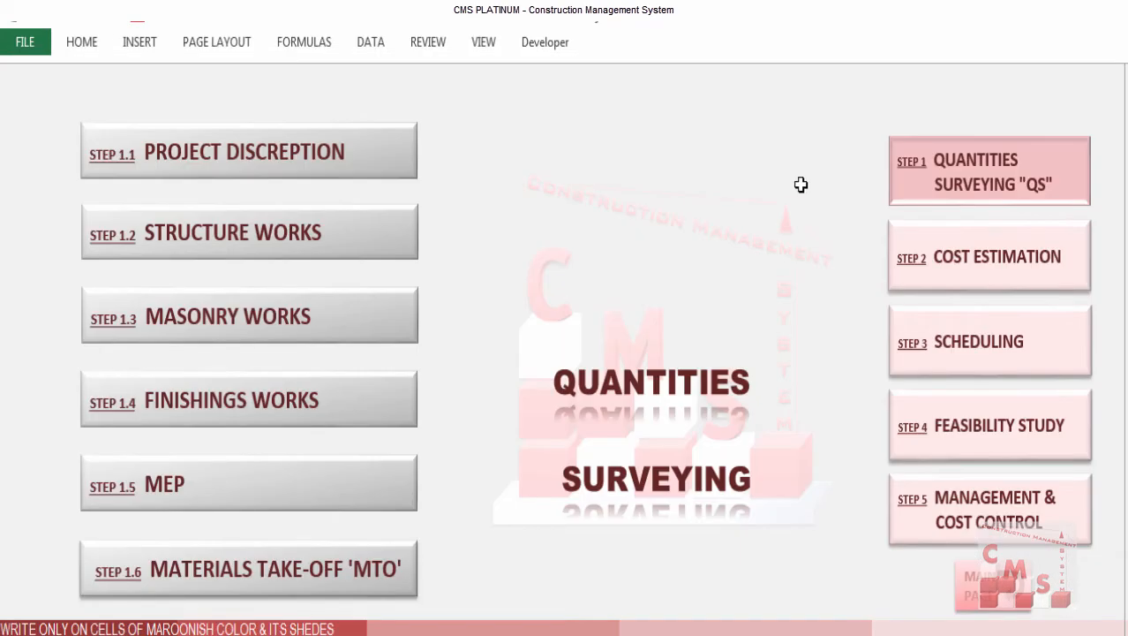
pyautogui.click(230, 168)
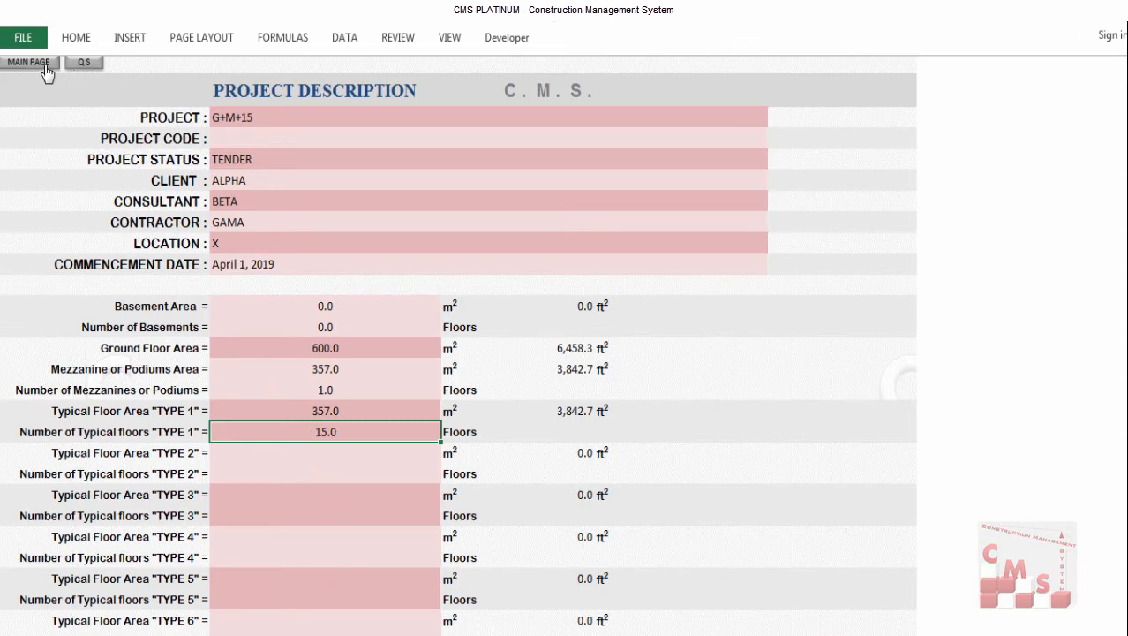
pyautogui.click(81, 63)
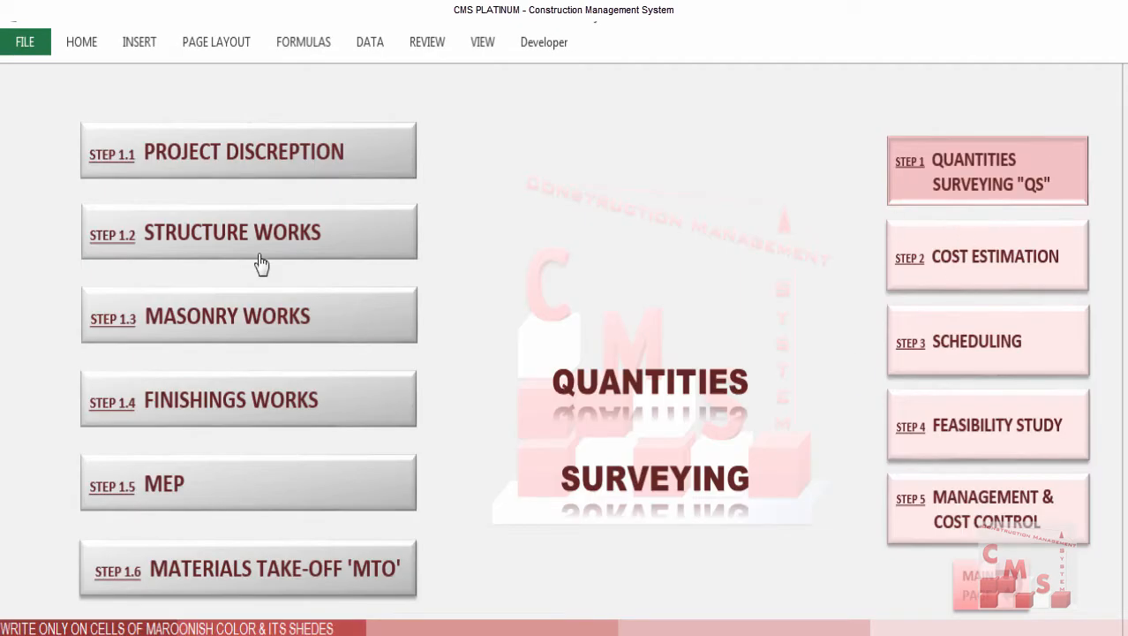
pyautogui.click(278, 251)
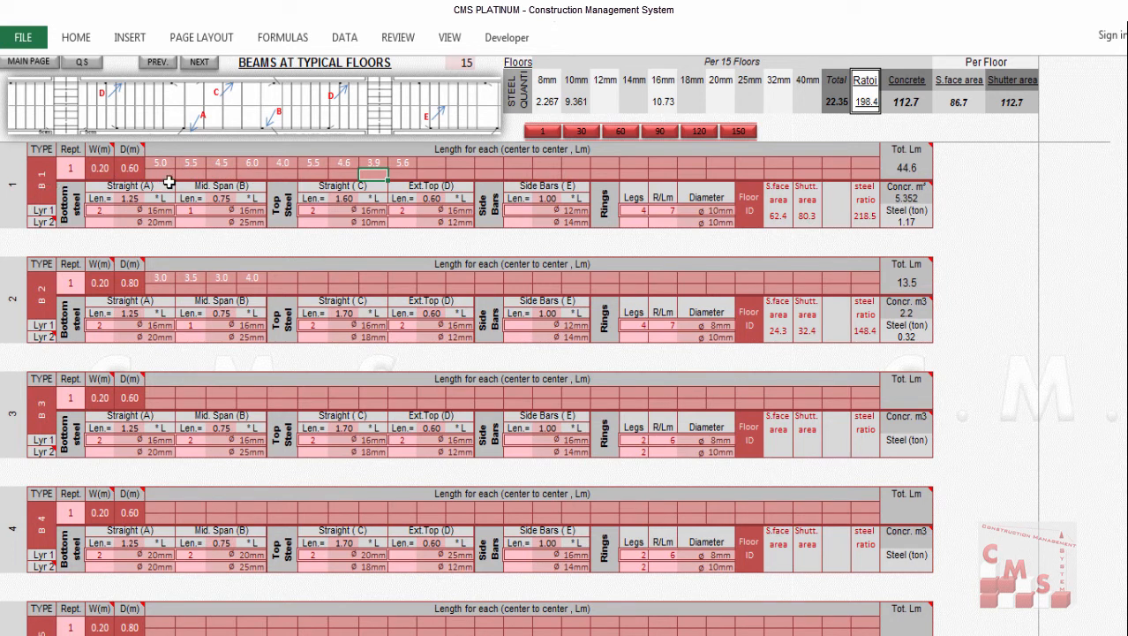
# Set the number of floors in the typical floors beams sheet to 1.
pyautogui.click(470, 63)
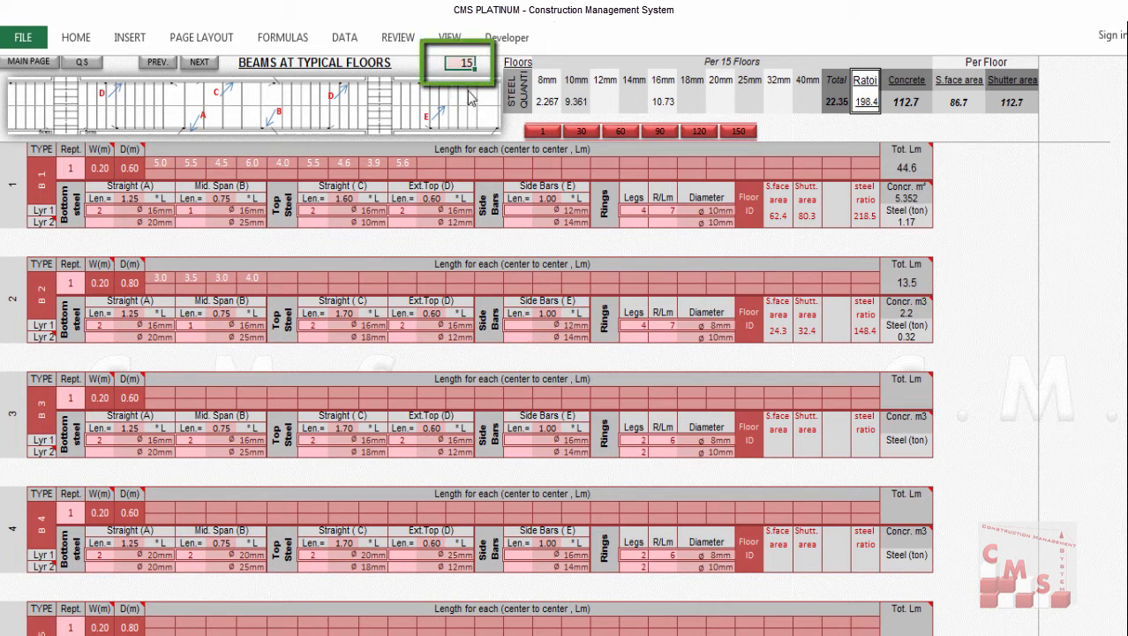
pyautogui.write('1')
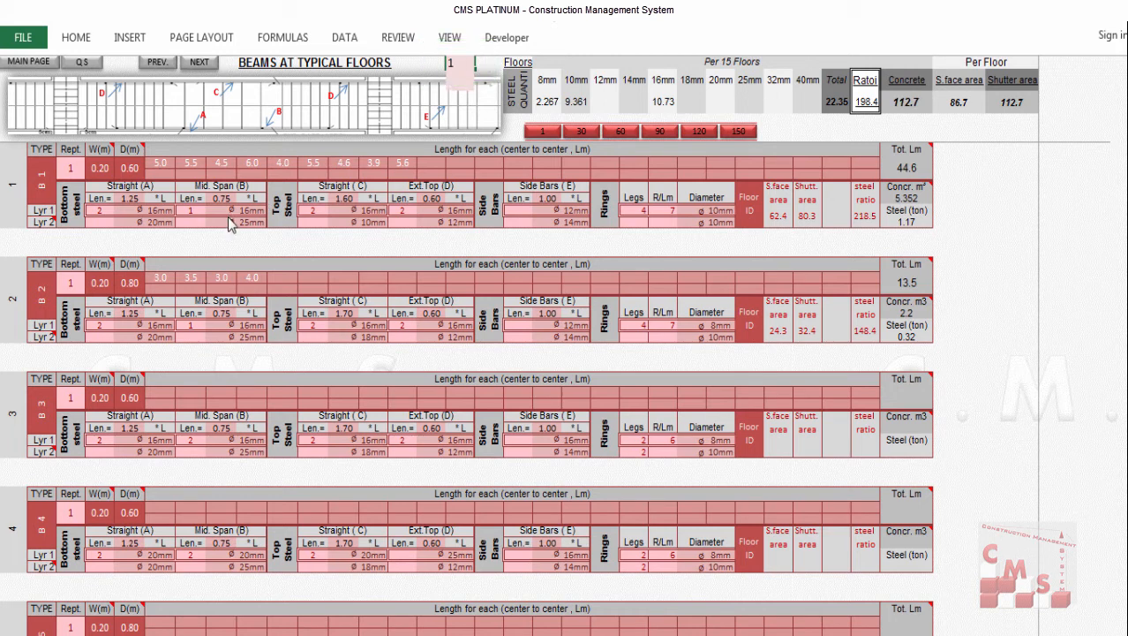
pyautogui.press('Return')
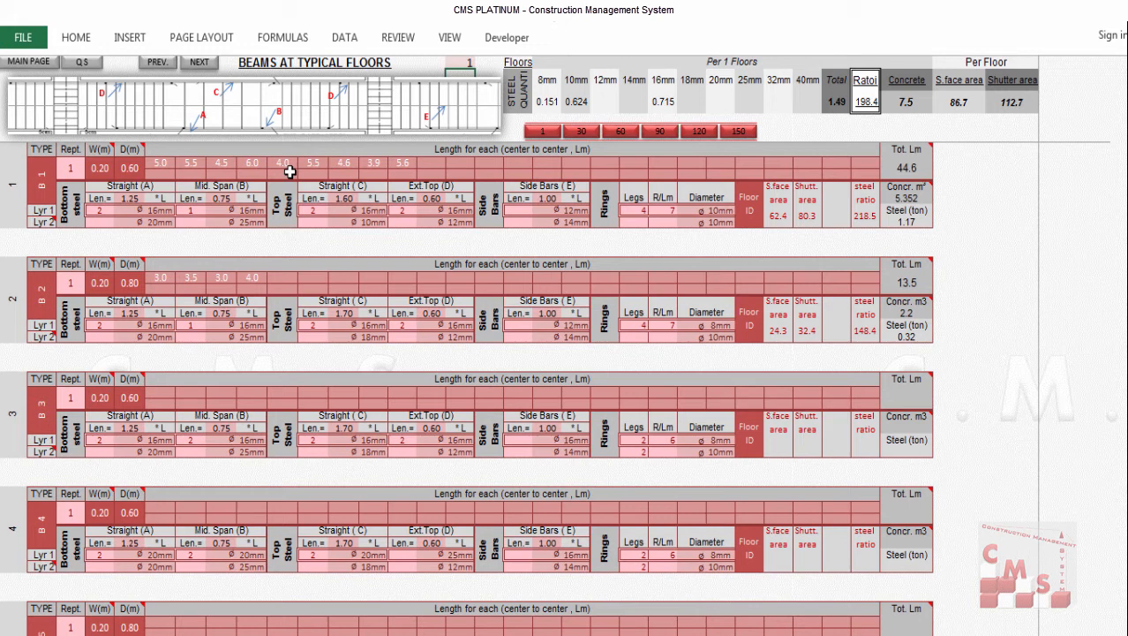
# Set the repetition of beam entries 1, 2 and 3 to 5 each.
pyautogui.click(72, 173)
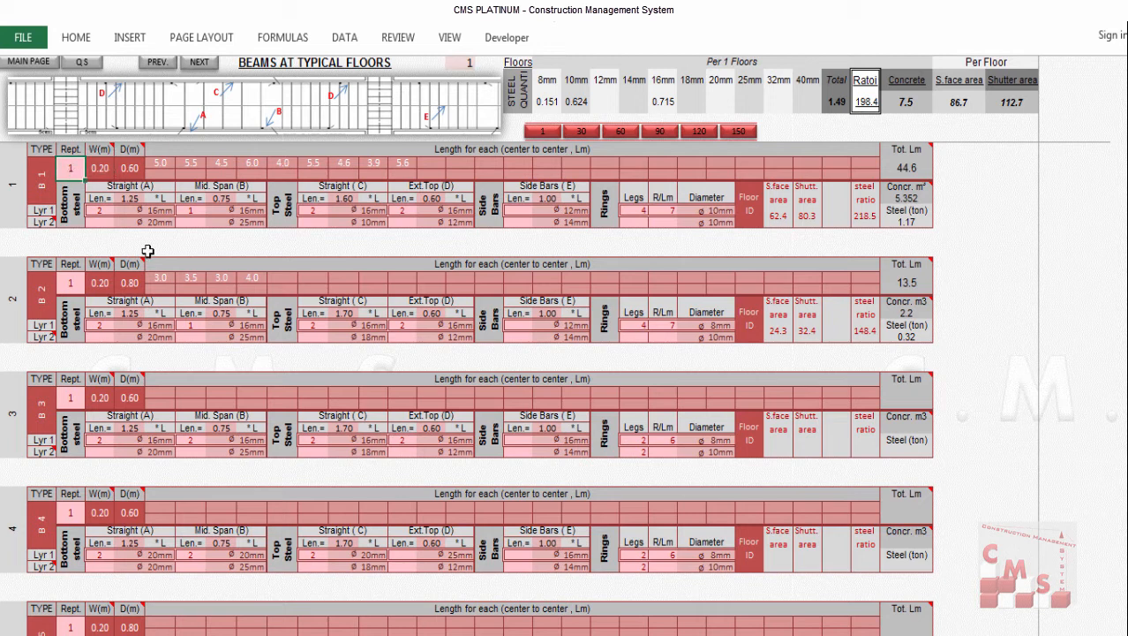
pyautogui.write('5')
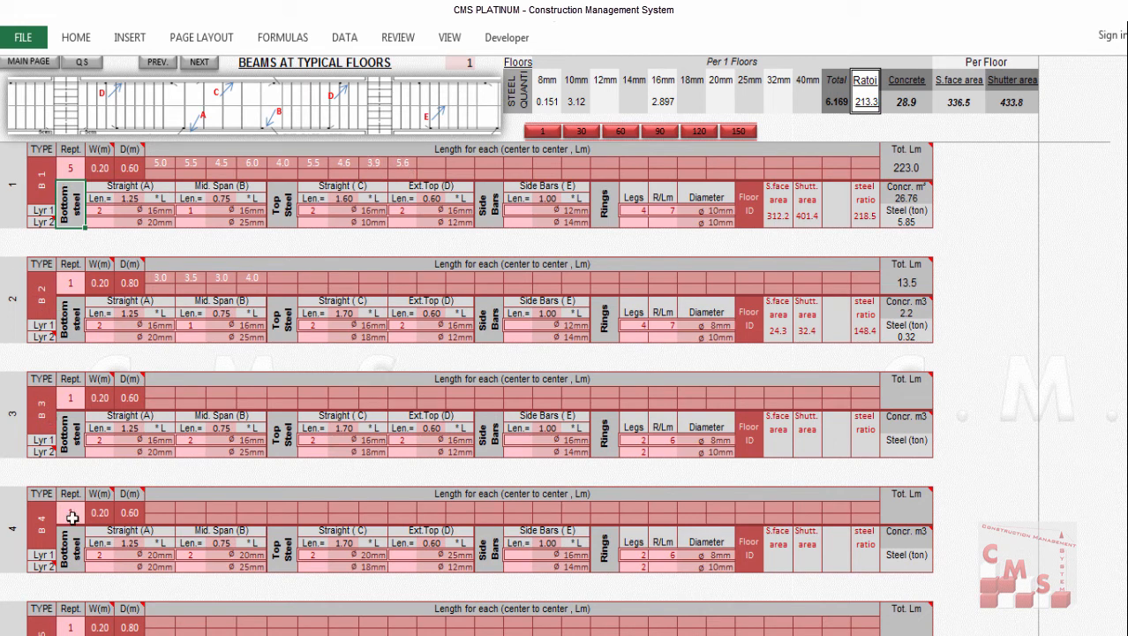
pyautogui.click(74, 516)
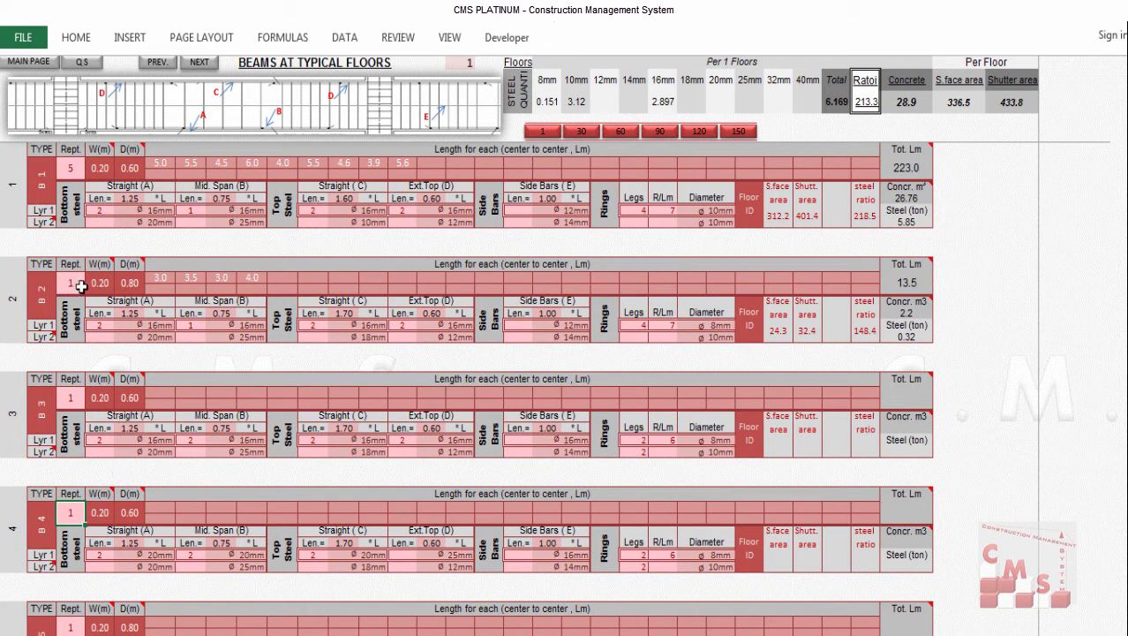
pyautogui.click(66, 285)
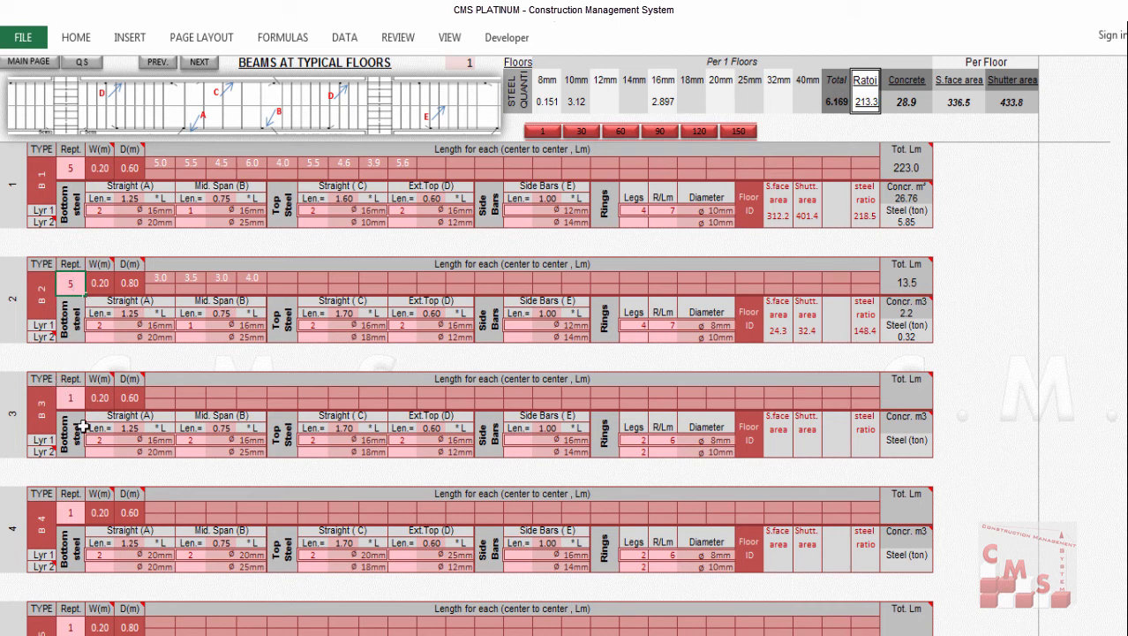
pyautogui.press('Down')
pyautogui.press('Down')
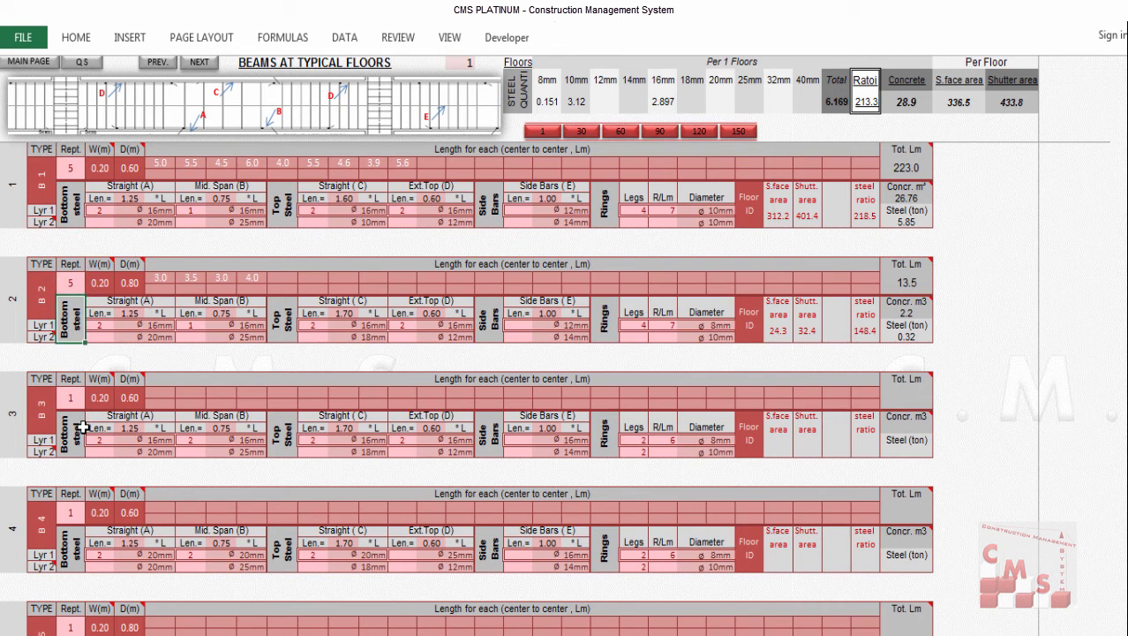
pyautogui.write('5')
pyautogui.click(79, 428)
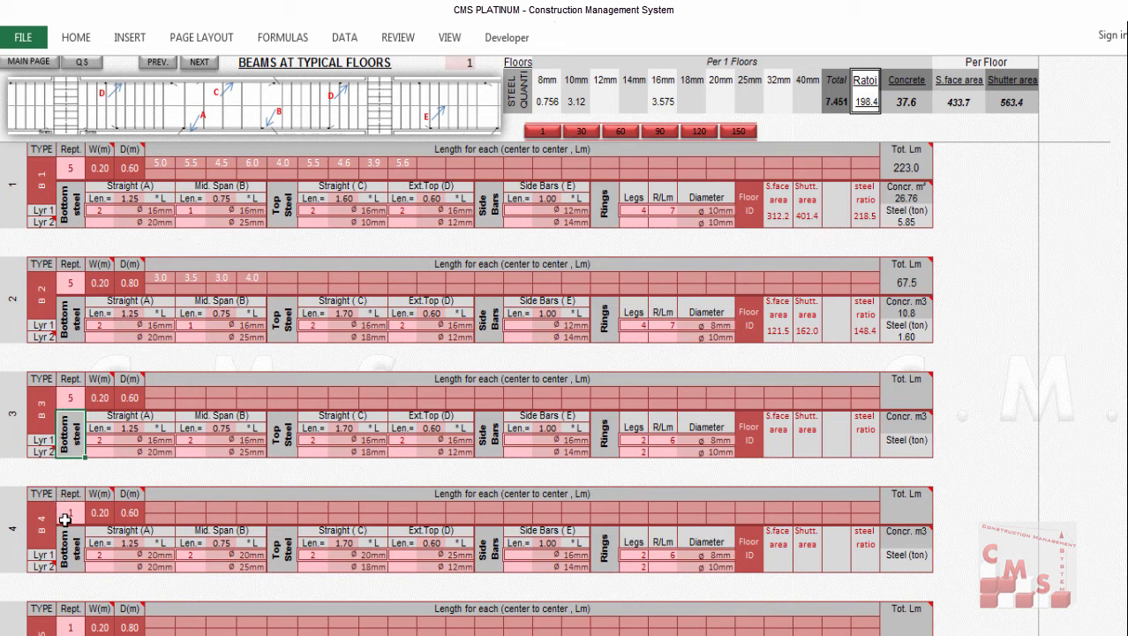
pyautogui.click(65, 517)
pyautogui.click(750, 216)
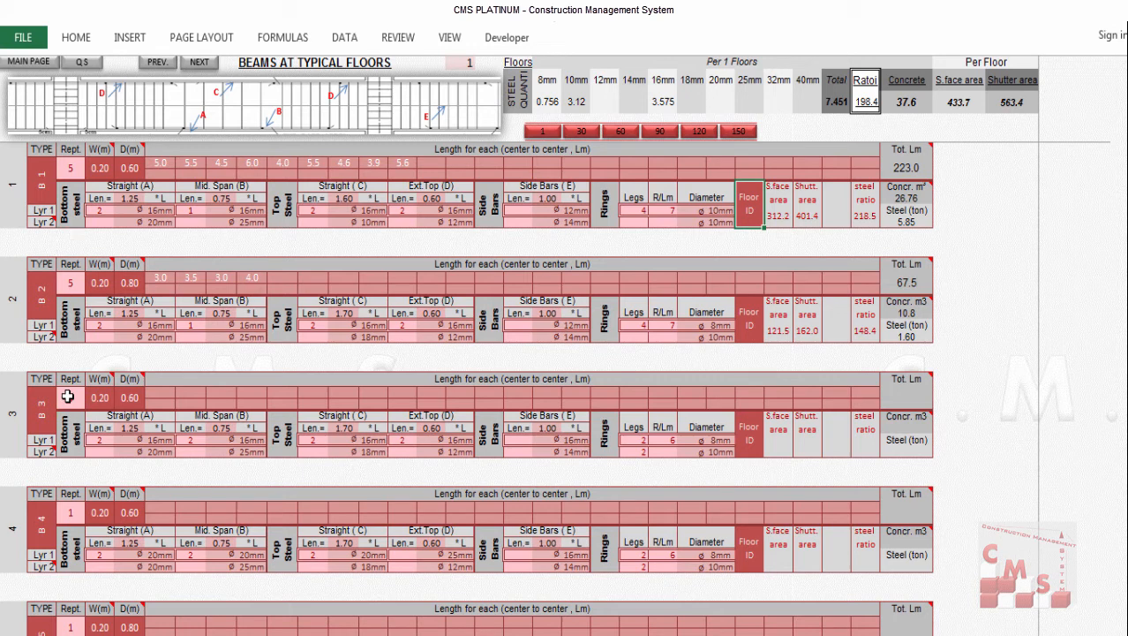
# Change the fourth beam entry's type number to 1, so its numbering restarts at B1.
pyautogui.click(81, 512)
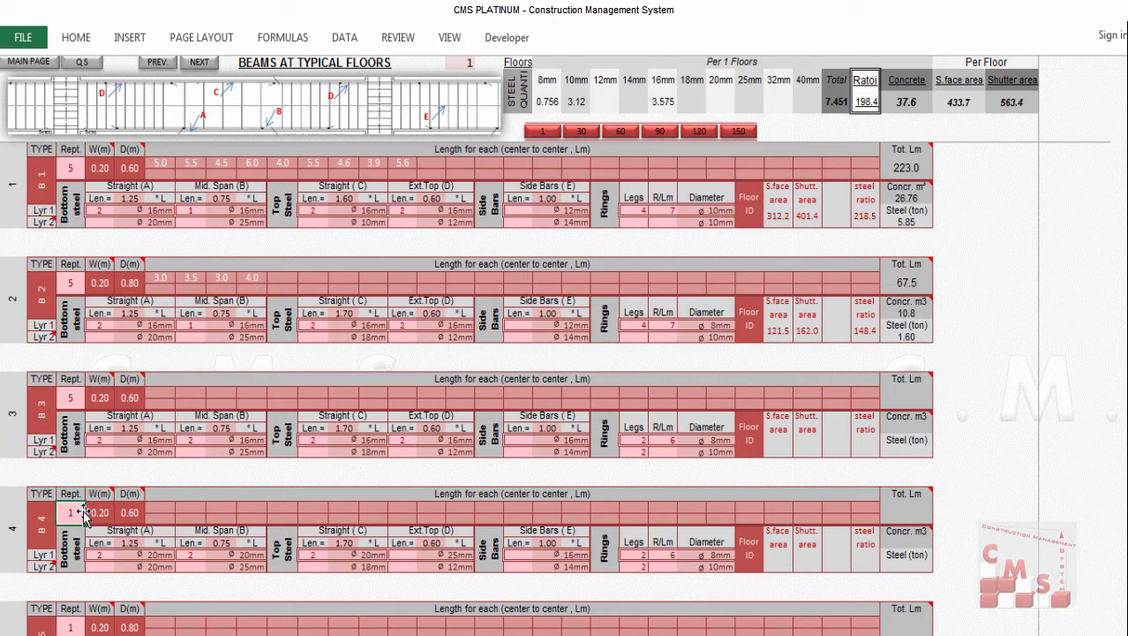
pyautogui.press('Delete')
pyautogui.click(50, 518)
pyautogui.write('1')
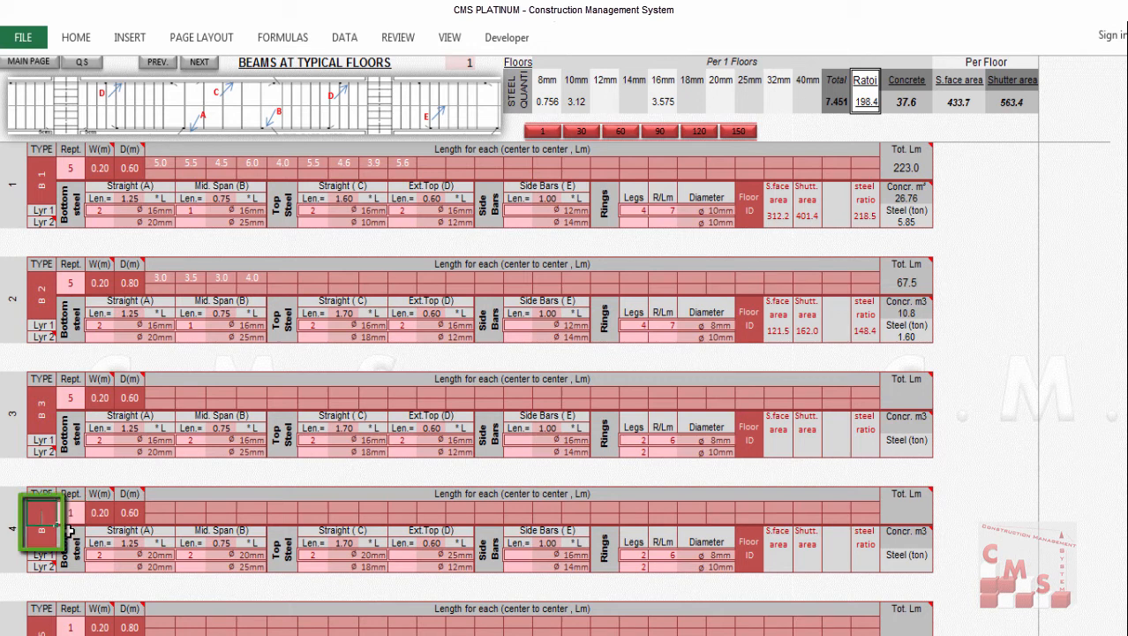
pyautogui.press('Return')
pyautogui.moveTo(160, 509); pyautogui.dragTo(297, 509)
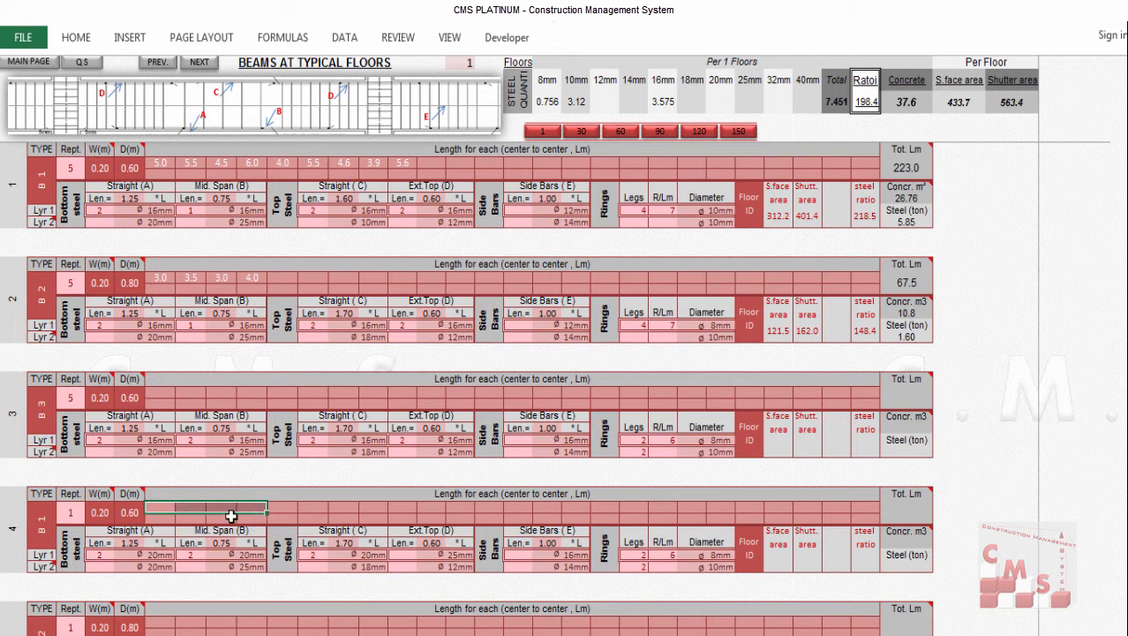
pyautogui.press('Left')
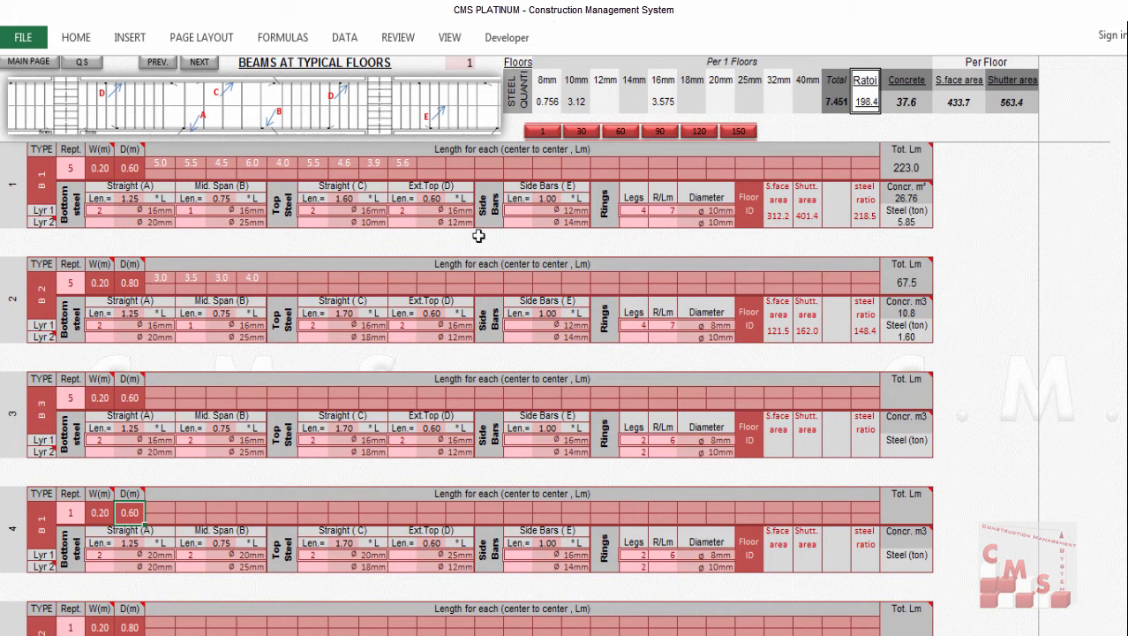
# Open the roof floor beams sheet from the structure works and select the first six lengths of beam B1.
pyautogui.click(81, 62)
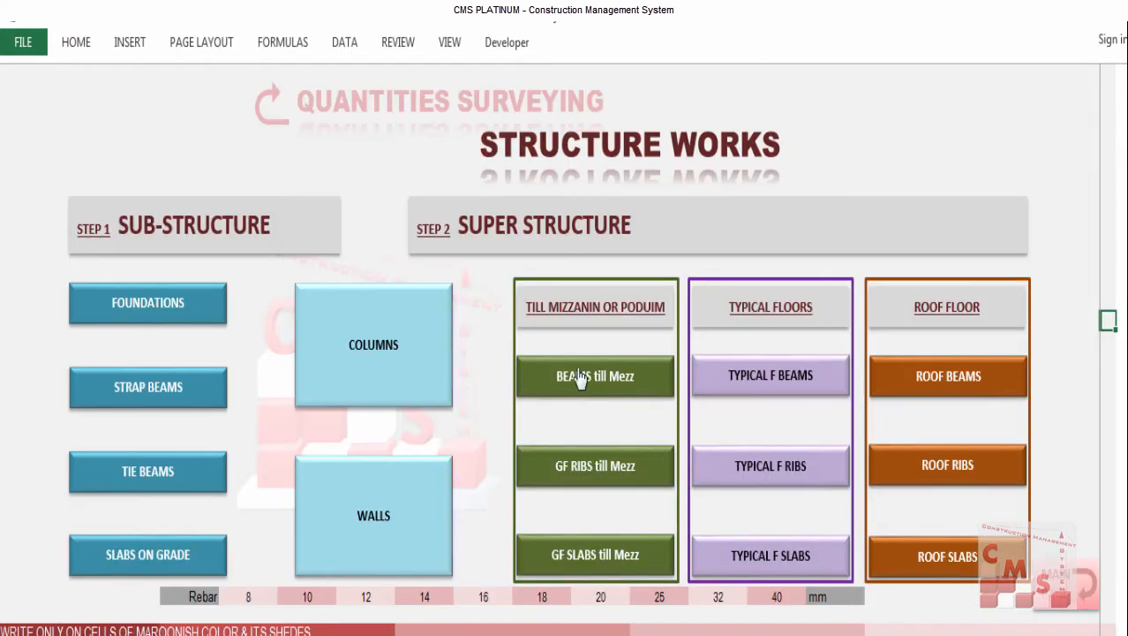
pyautogui.click(996, 386)
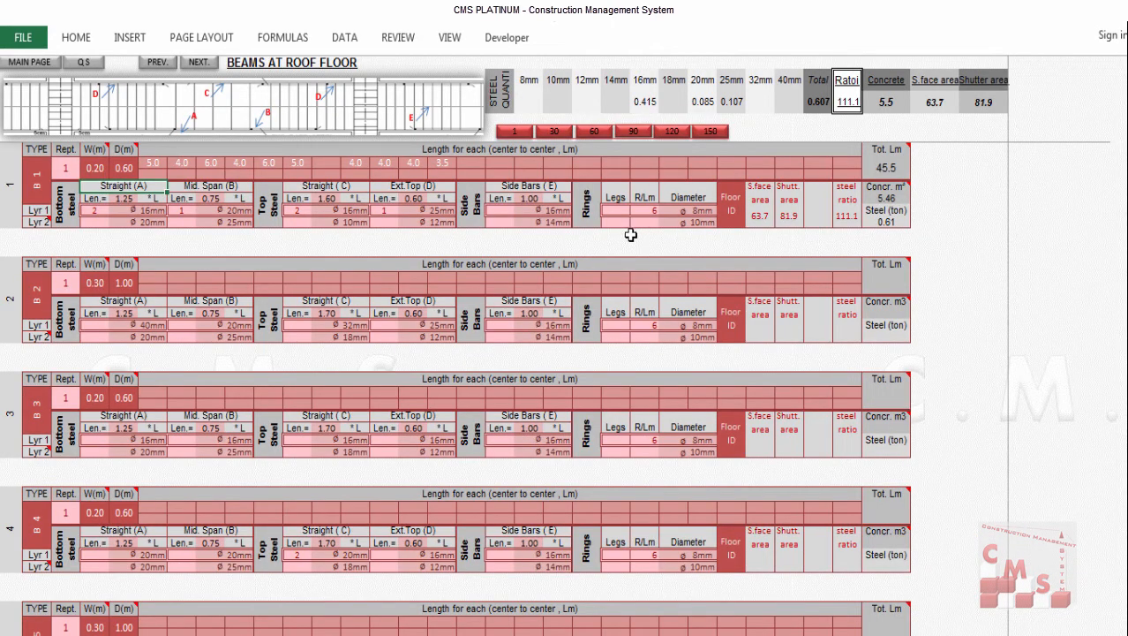
pyautogui.moveTo(153, 166); pyautogui.dragTo(304, 168)
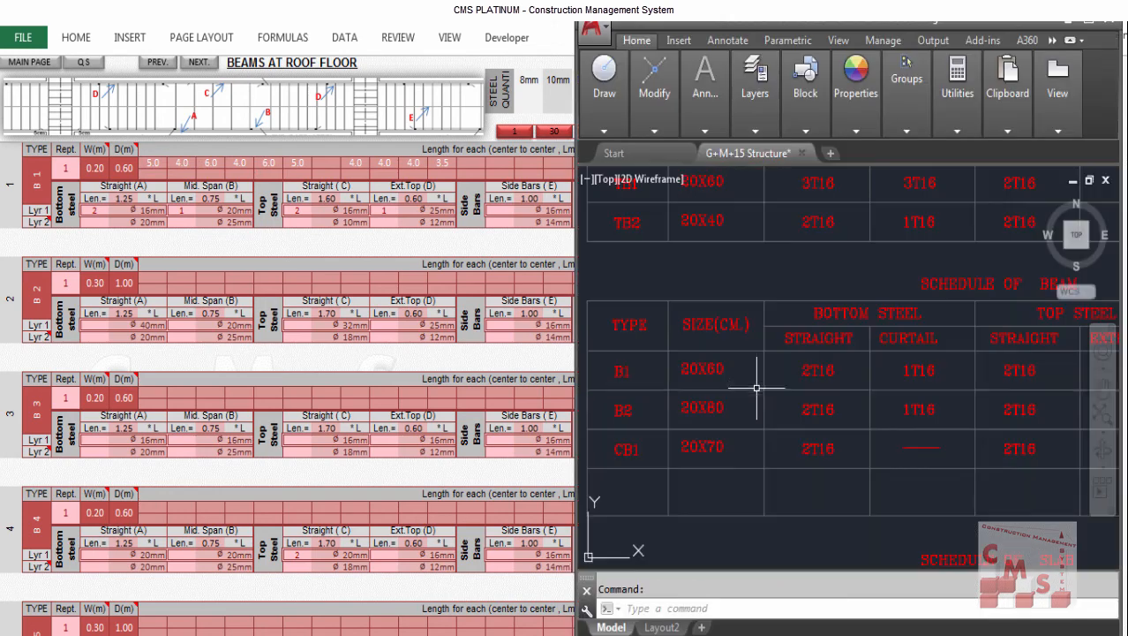
# Switch to AutoCAD and examine the beam layout of the small roof-level plan in the G+M+15 Structure drawing.
pyautogui.scroll(-10, 757, 383)
pyautogui.scroll(7, 855, 411)
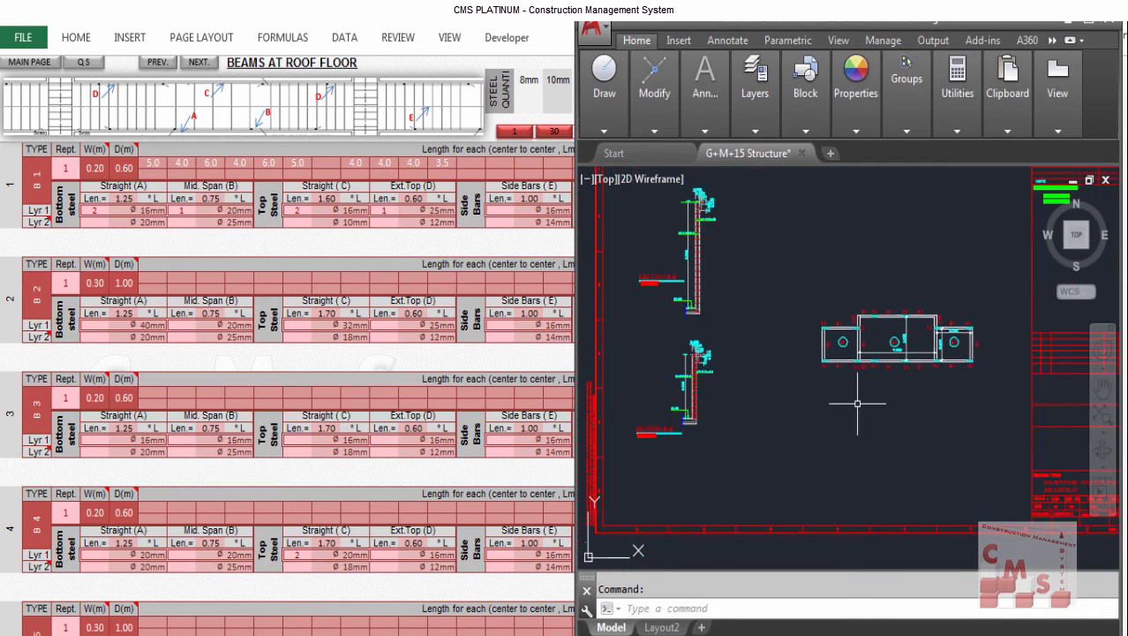
pyautogui.scroll(-1, 902, 335)
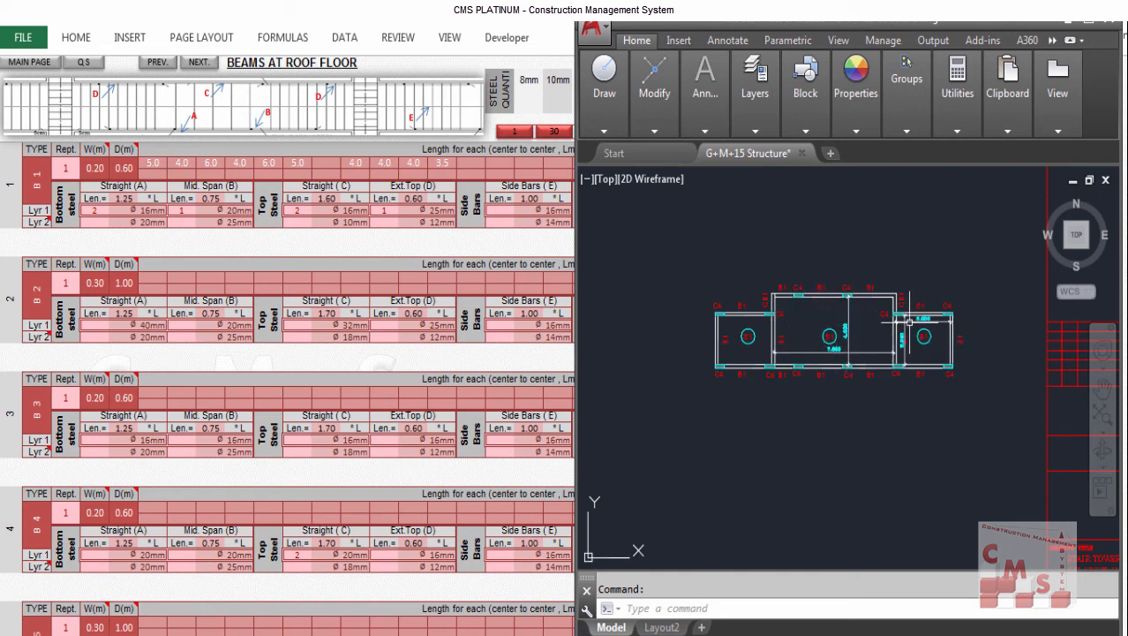
pyautogui.scroll(2, 849, 280)
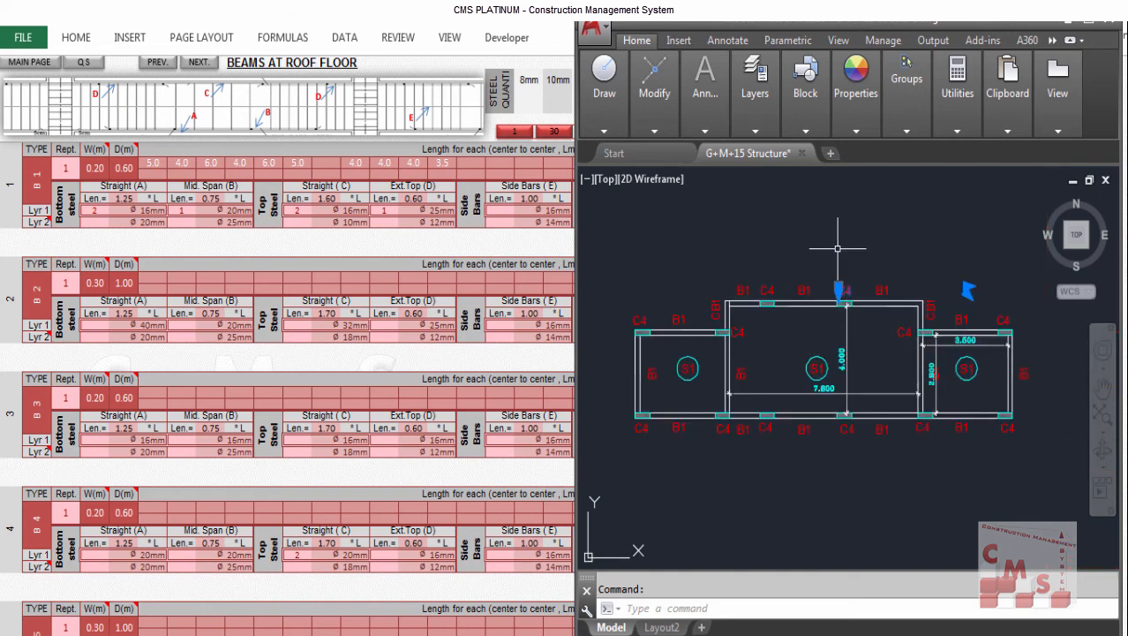
pyautogui.press('Escape')
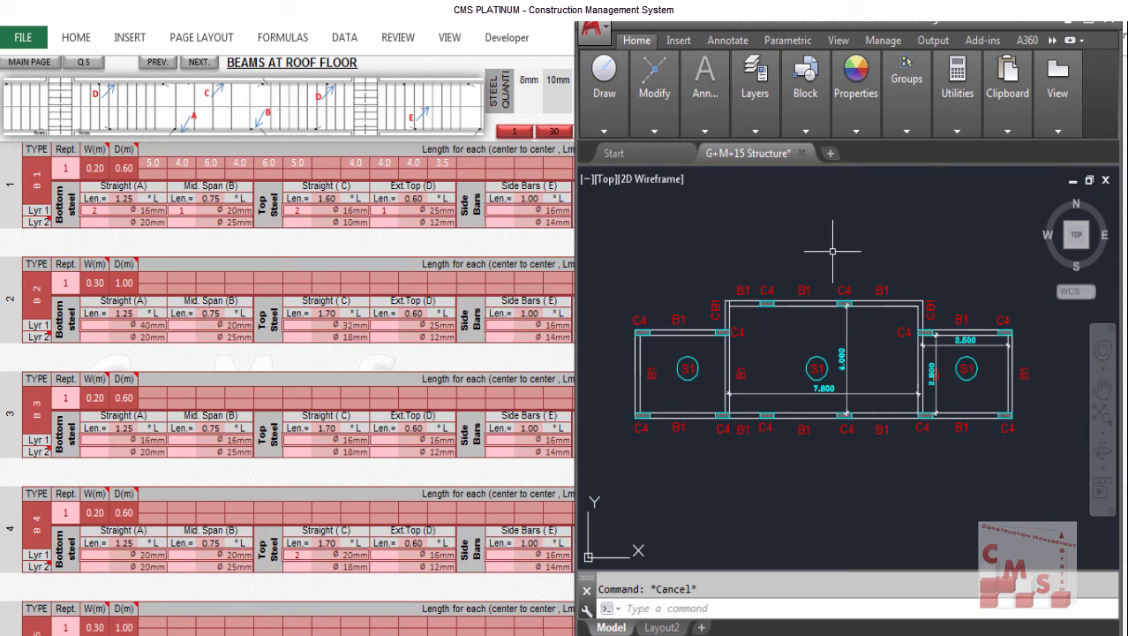
pyautogui.scroll(-5, 813, 379)
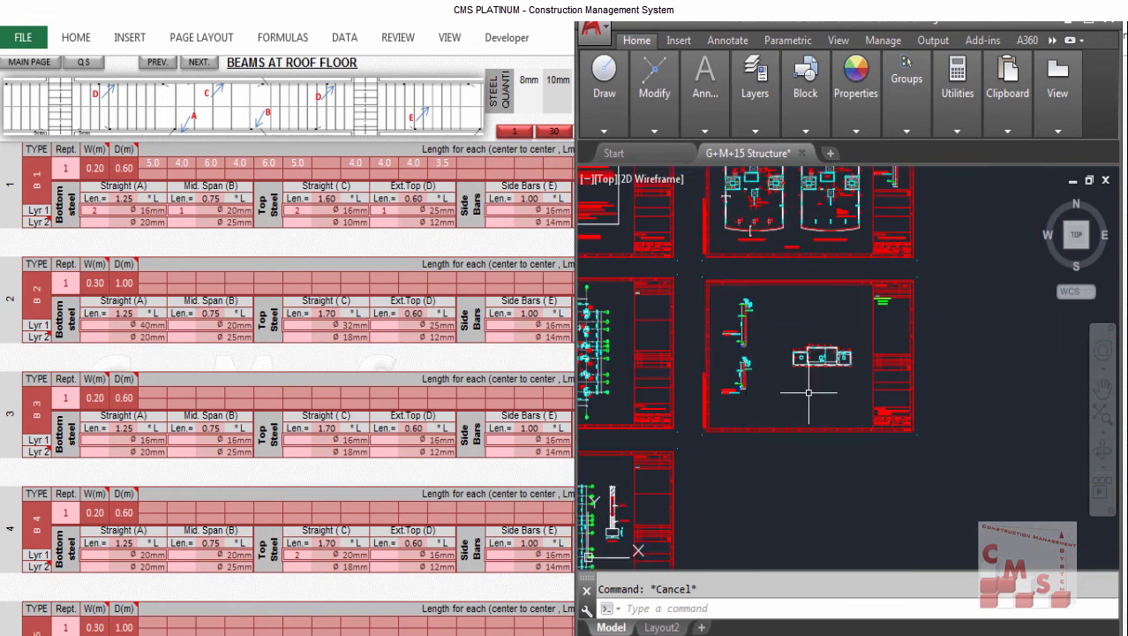
pyautogui.scroll(-1, 809, 392)
pyautogui.scroll(-1, 803, 379)
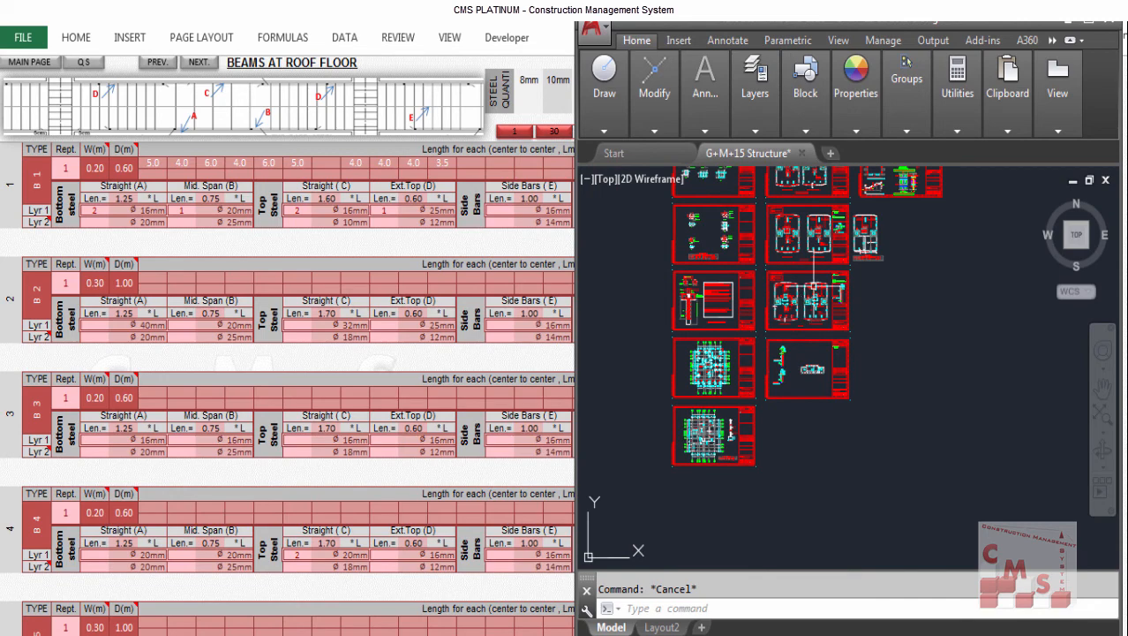
# Examine the schedule of beams in the structural drawing and return to the roof floor beams sheet.
pyautogui.scroll(8, 813, 285)
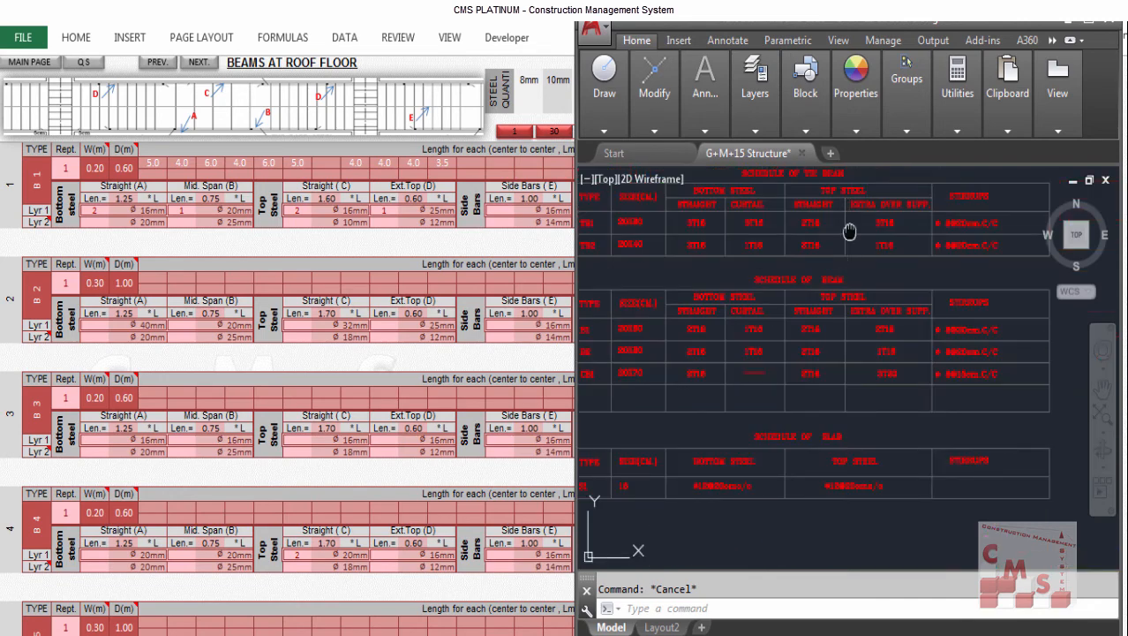
pyautogui.moveTo(850, 231); pyautogui.dragTo(894, 319)
pyautogui.moveTo(739, 426); pyautogui.dragTo(746, 367)
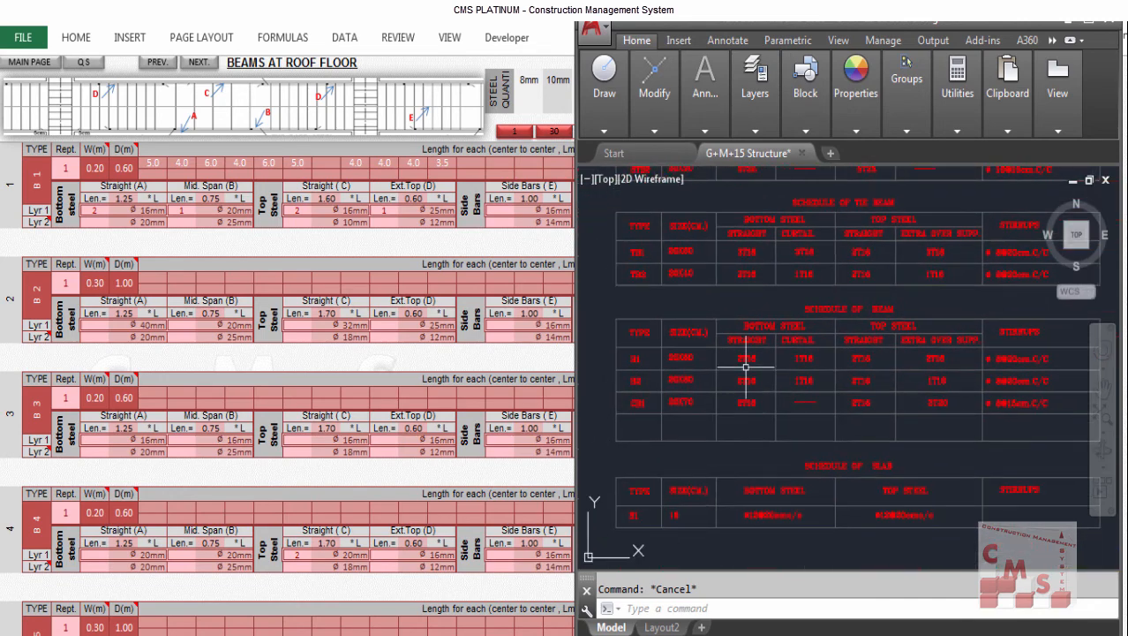
pyautogui.scroll(2, 617, 327)
pyautogui.click(537, 35)
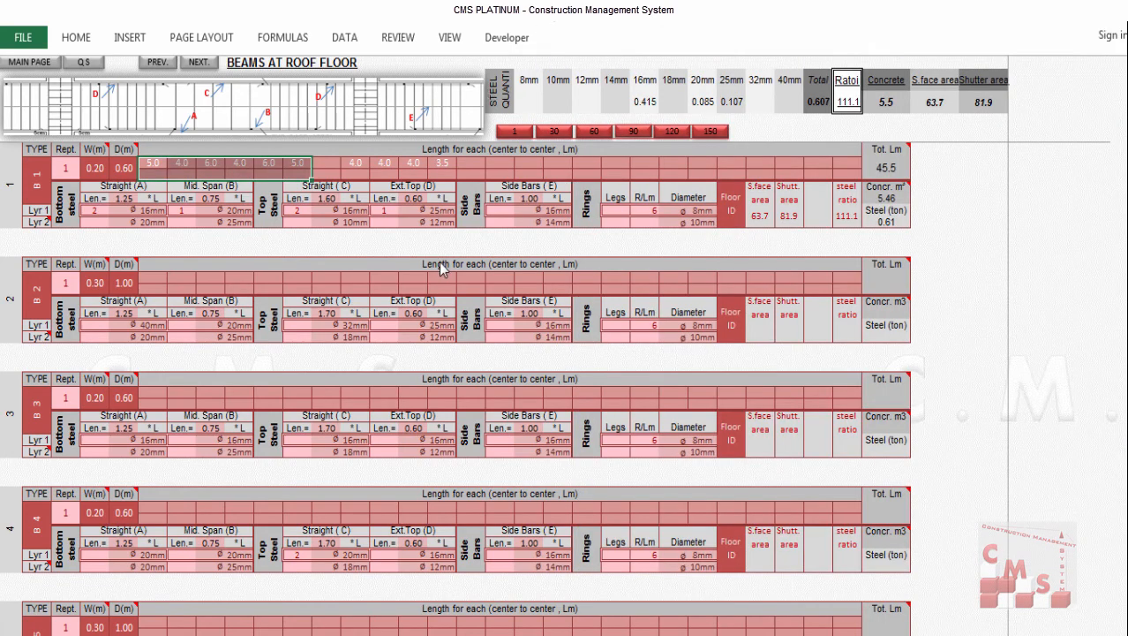